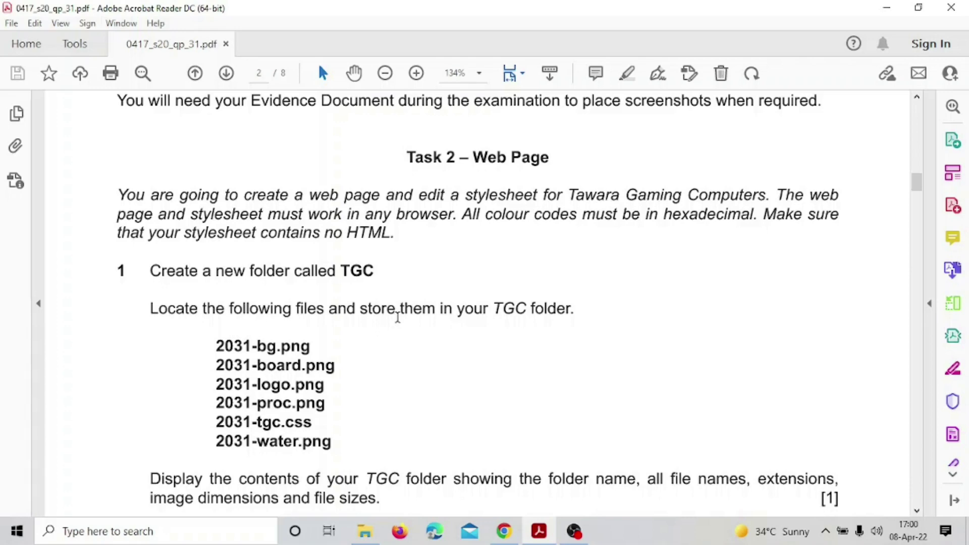
# Step: Create a new folder named TGC inside the PAPER 31 folder in File Explorer
pyautogui.scroll(-1, 354, 292)
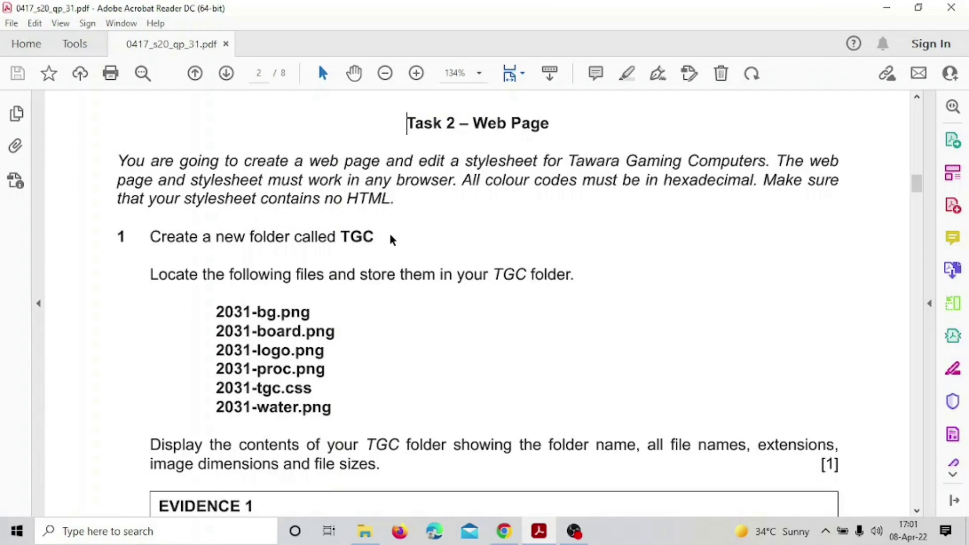
pyautogui.moveTo(340, 237); pyautogui.dragTo(372, 242)
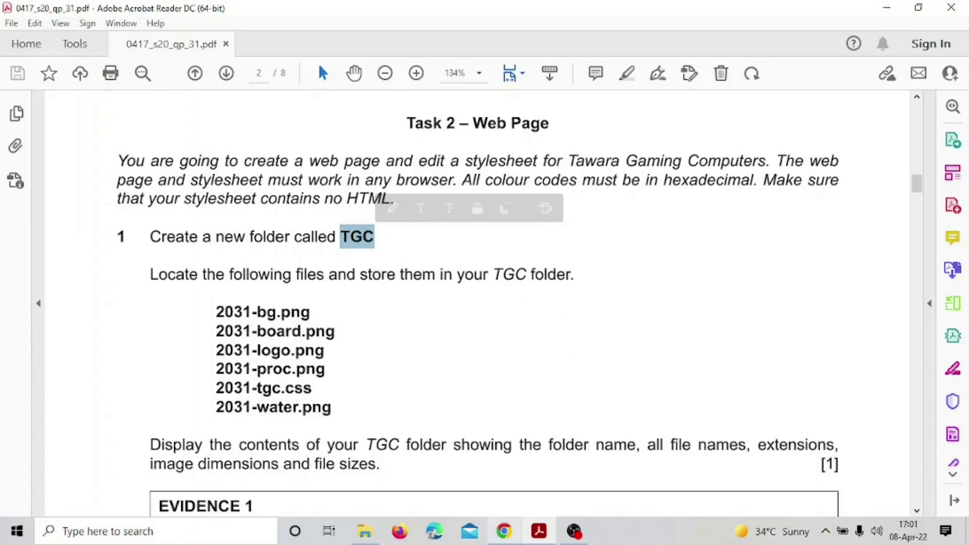
pyautogui.click(365, 534)
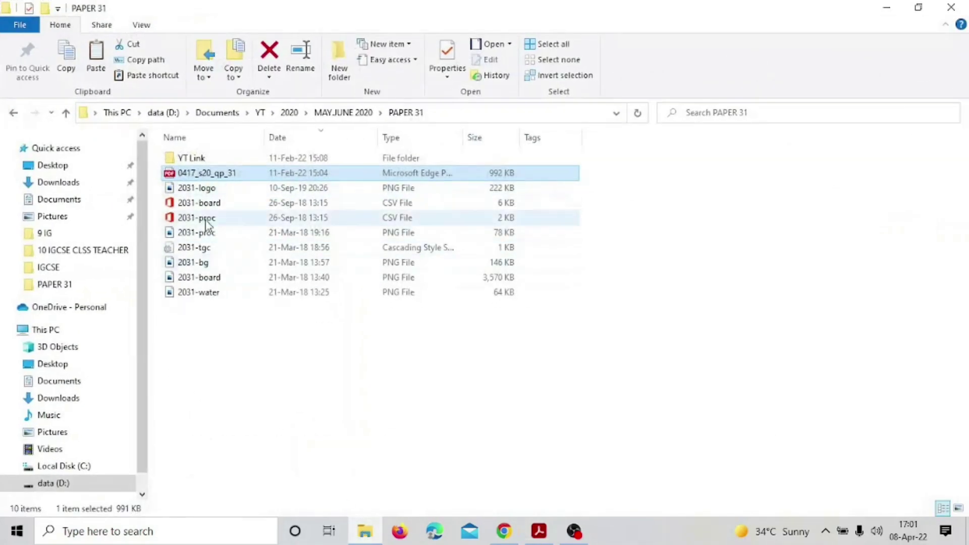
pyautogui.rightClick(335, 347)
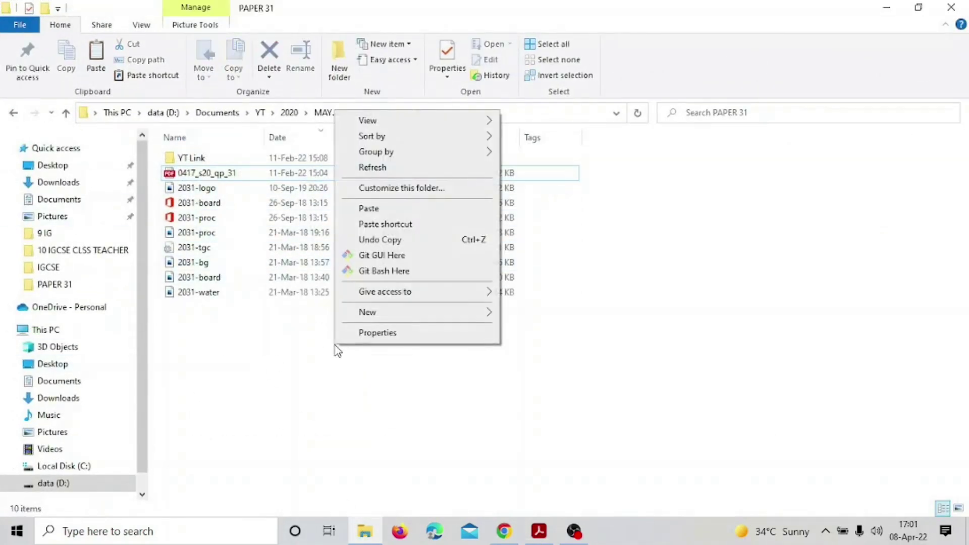
pyautogui.moveTo(433, 317)
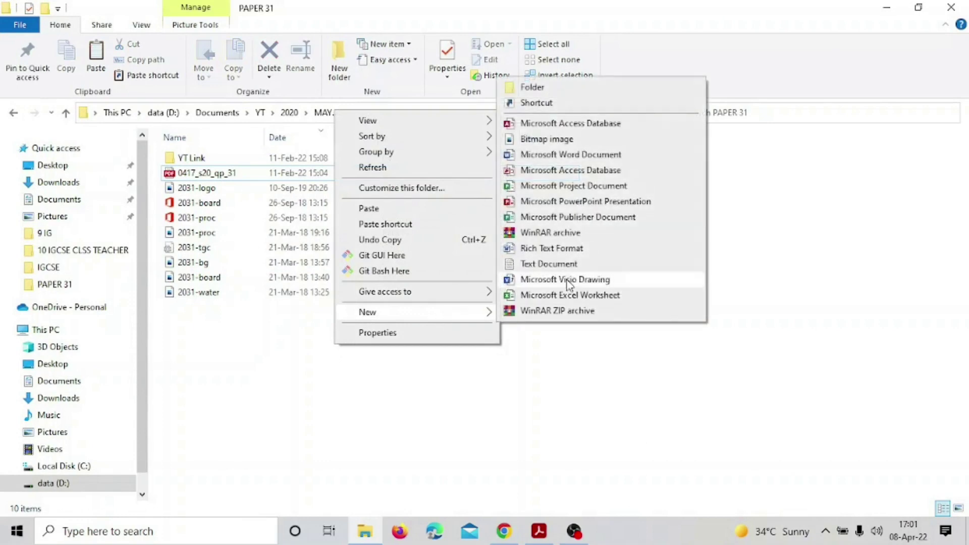
pyautogui.click(563, 89)
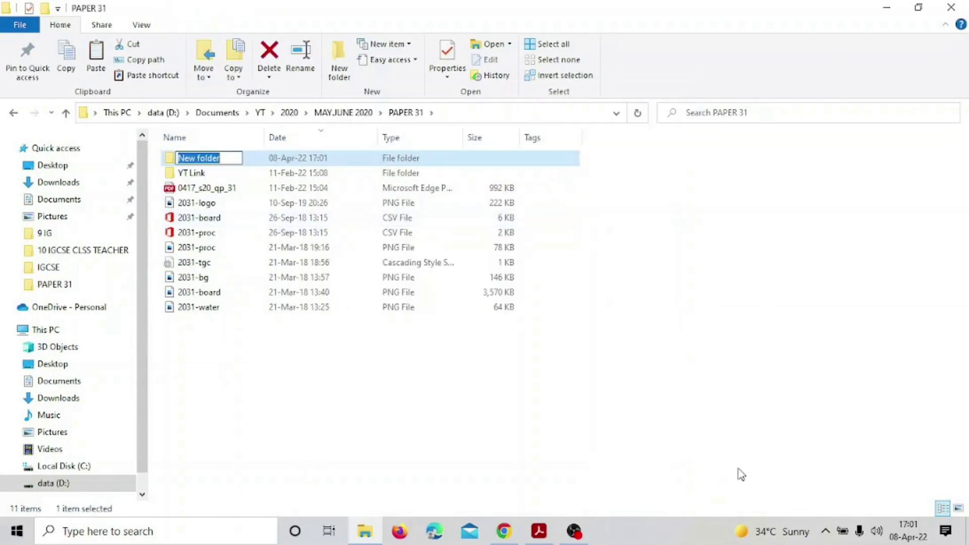
pyautogui.click(540, 531)
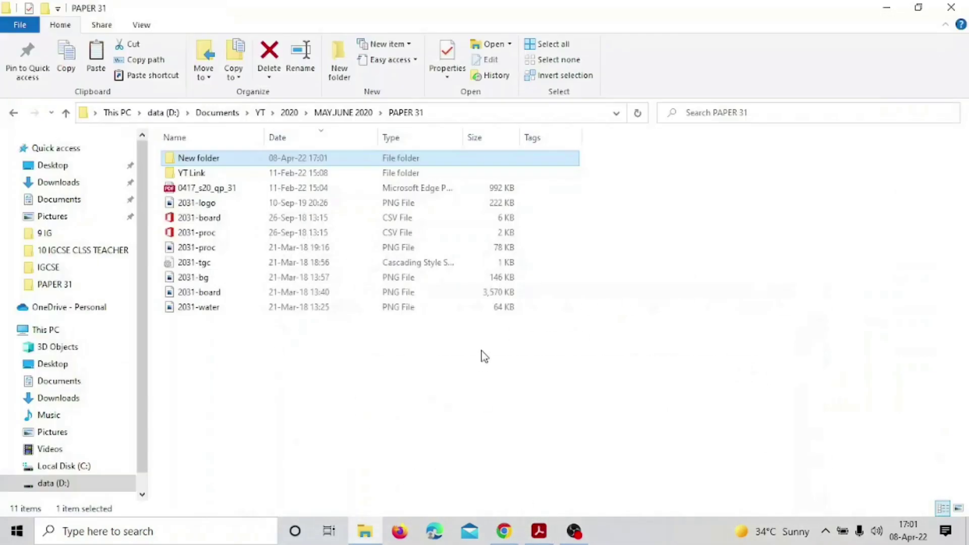
pyautogui.click(223, 159)
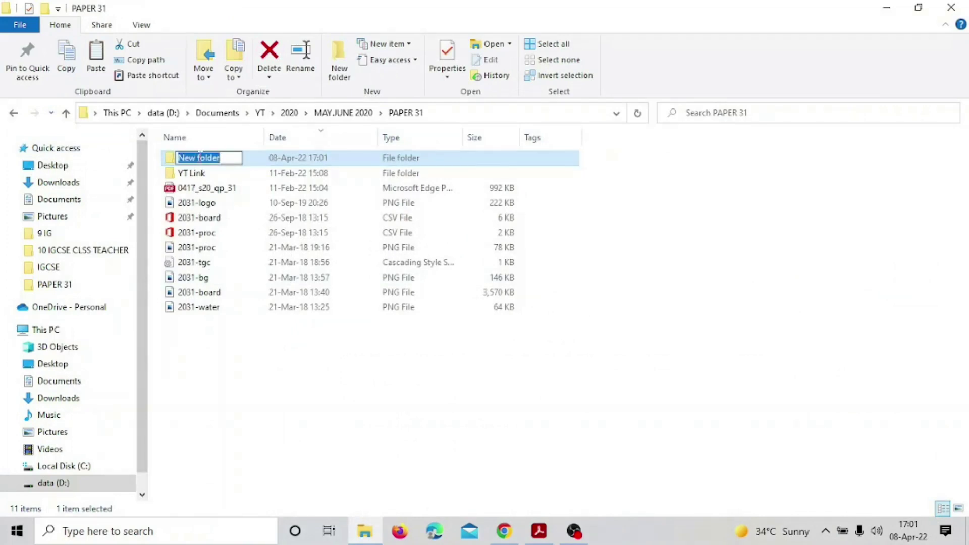
pyautogui.write('TGC')
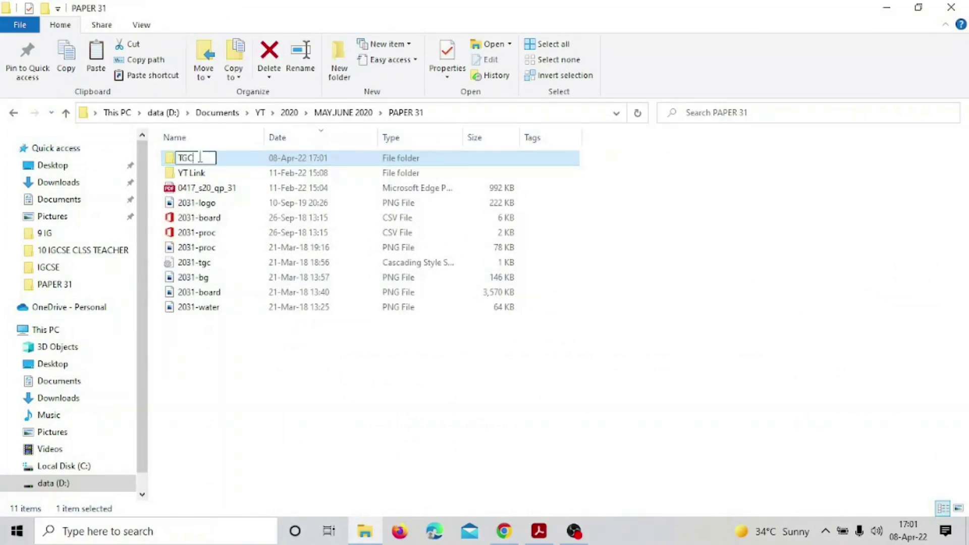
pyautogui.press('Return')
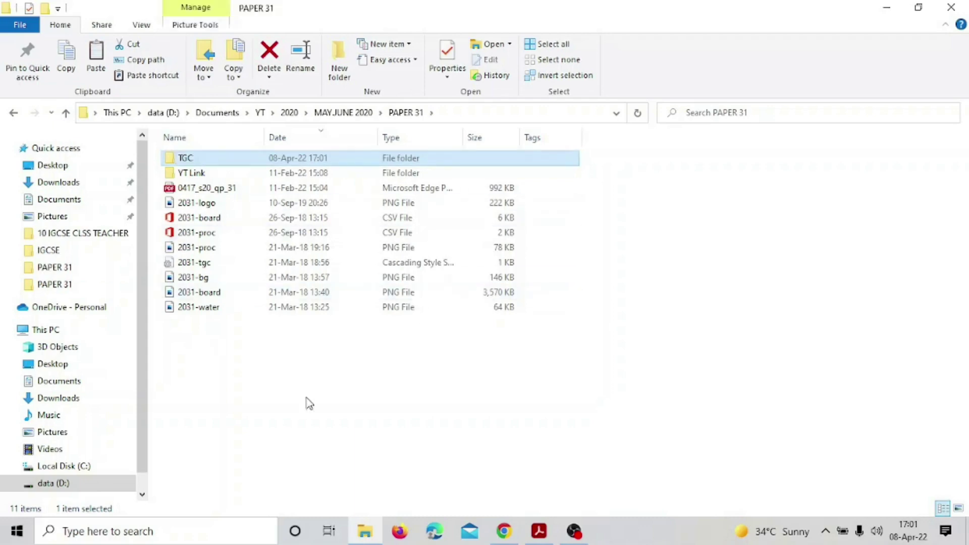
# Step: Move the 2031 logo, proc, bg, board and water PNG files and the 2031-tgc stylesheet into the TGC folder, and open that folder
pyautogui.click(538, 532)
pyautogui.scroll(-3, 461, 383)
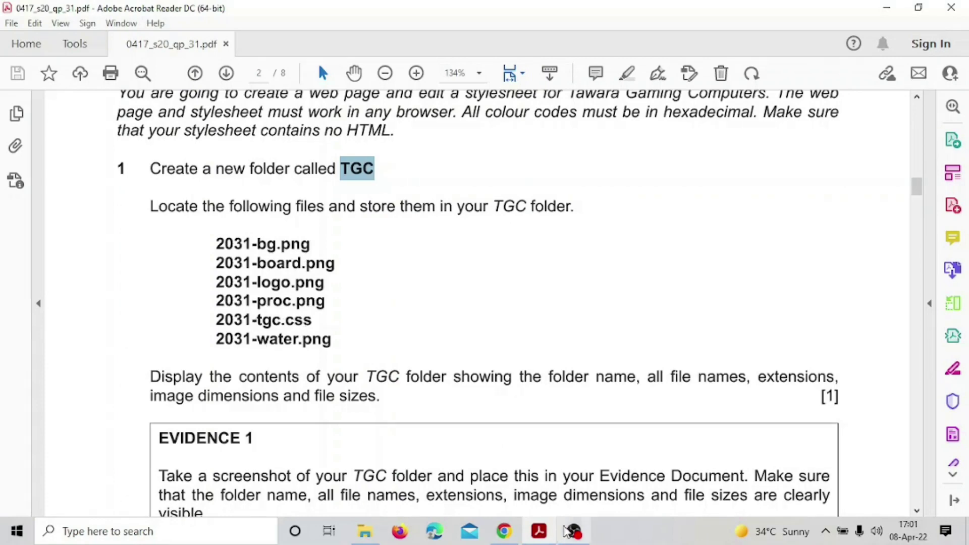
pyautogui.click(370, 537)
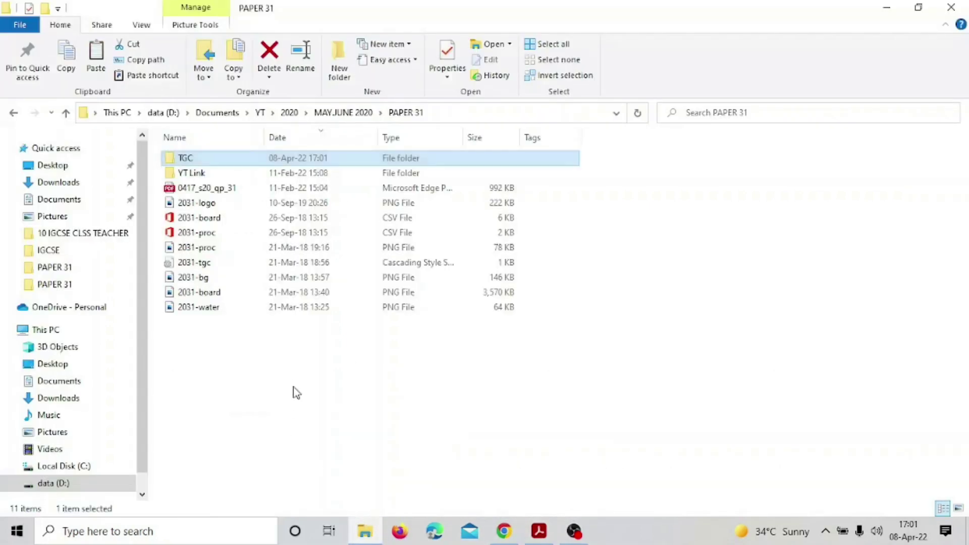
pyautogui.click(198, 204)
pyautogui.moveTo(197, 204); pyautogui.dragTo(212, 259)
pyautogui.keyDown('ctrl'); pyautogui.click(211, 250); pyautogui.keyUp('ctrl')
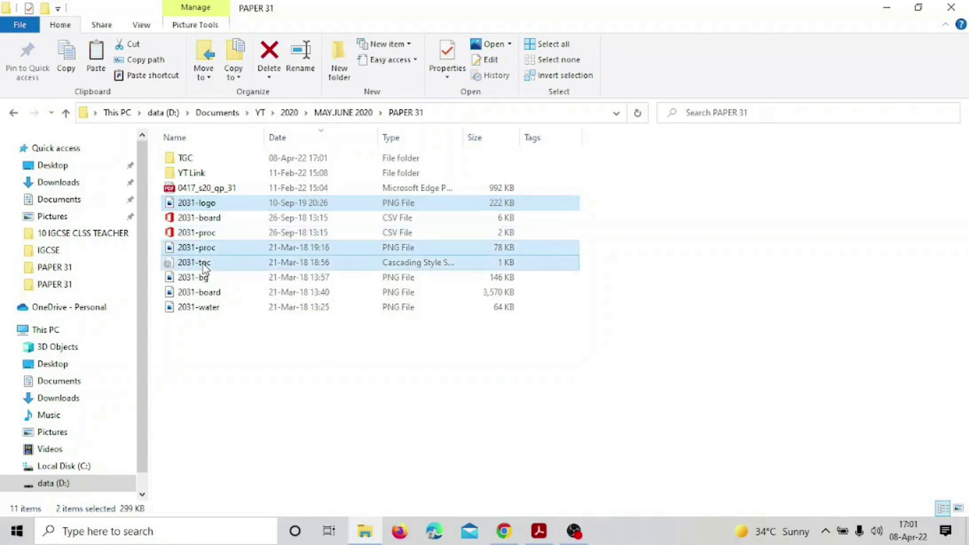
pyautogui.keyDown('ctrl'); pyautogui.click(203, 262); pyautogui.keyUp('ctrl')
pyautogui.keyDown('ctrl'); pyautogui.click(201, 277); pyautogui.keyUp('ctrl')
pyautogui.keyDown('ctrl'); pyautogui.click(203, 293); pyautogui.keyUp('ctrl')
pyautogui.keyDown('ctrl'); pyautogui.click(205, 308); pyautogui.keyUp('ctrl')
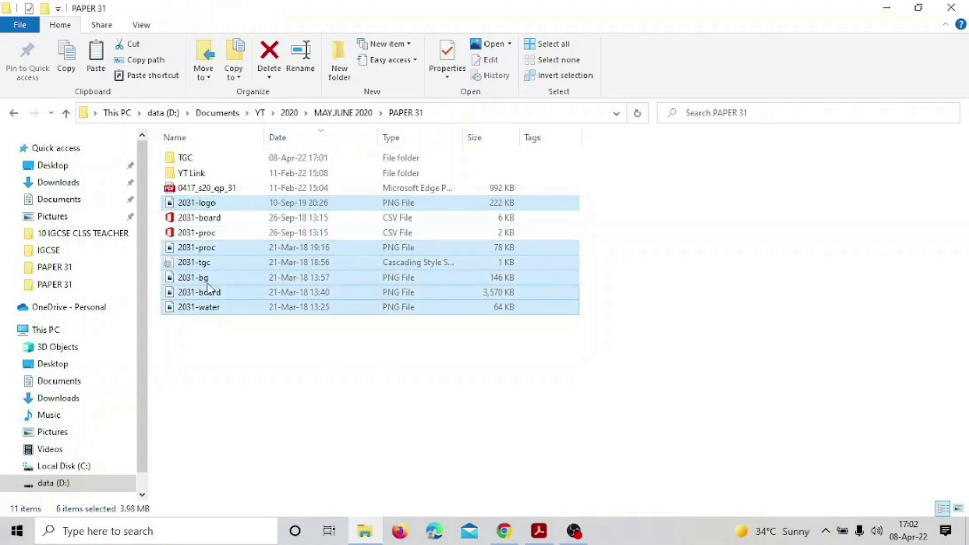
pyautogui.moveTo(222, 205); pyautogui.dragTo(191, 162)
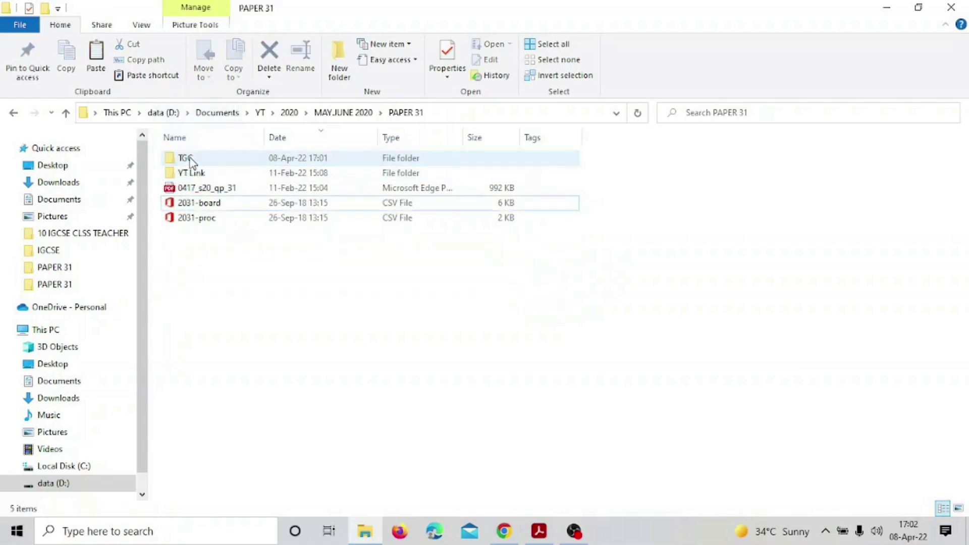
pyautogui.doubleClick(190, 159)
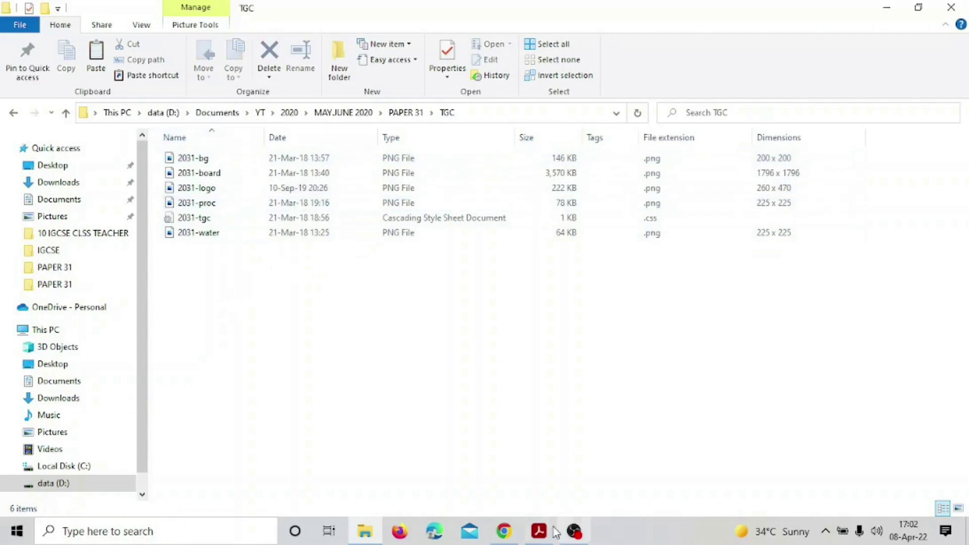
# Step: Check in the exam paper PDF which folder and file details must be displayed for Evidence 1
pyautogui.click(536, 531)
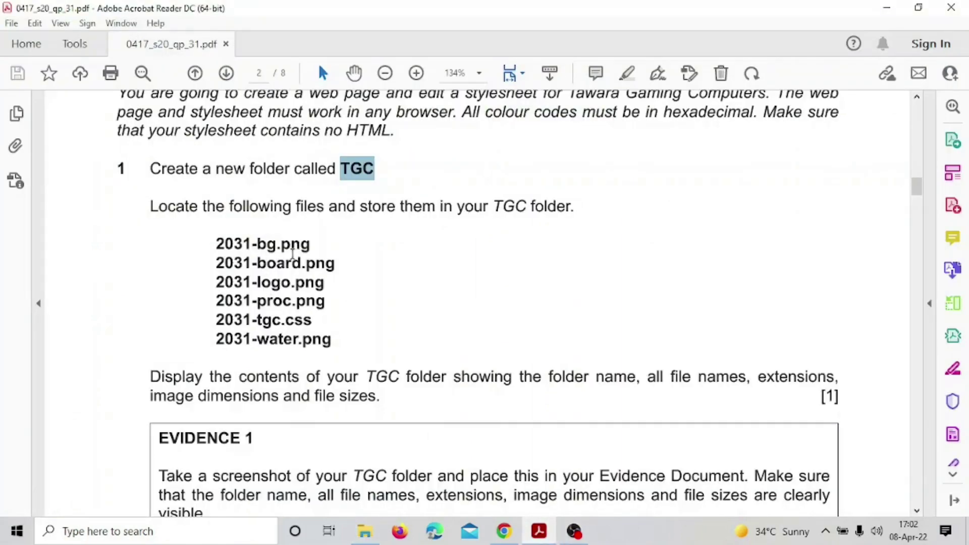
pyautogui.scroll(-4, 371, 328)
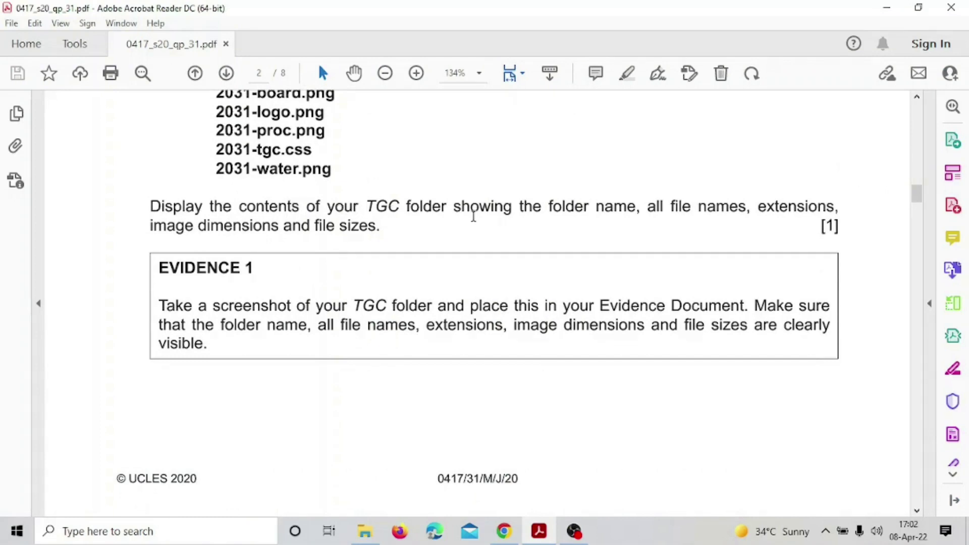
pyautogui.moveTo(549, 206); pyautogui.dragTo(818, 208)
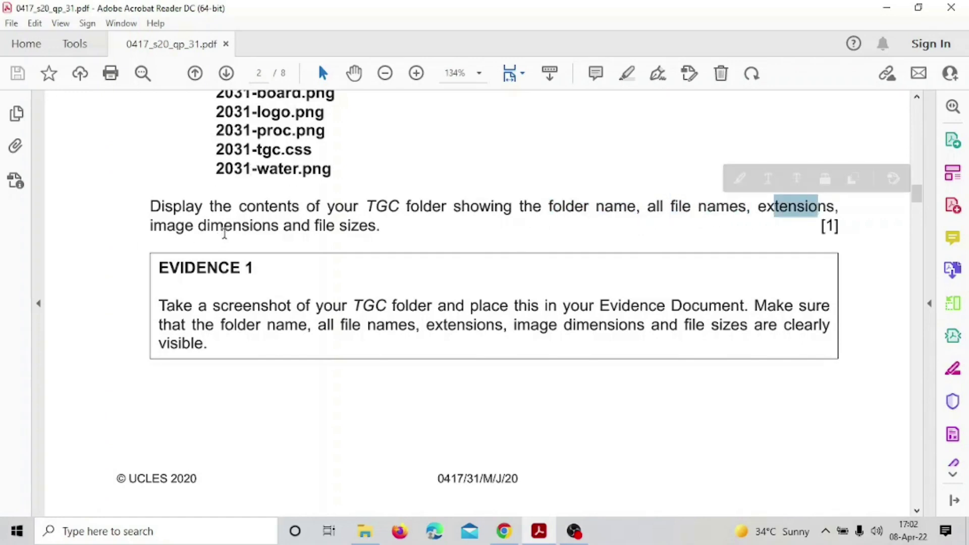
pyautogui.moveTo(224, 225); pyautogui.dragTo(275, 229)
pyautogui.moveTo(359, 228); pyautogui.dragTo(352, 227)
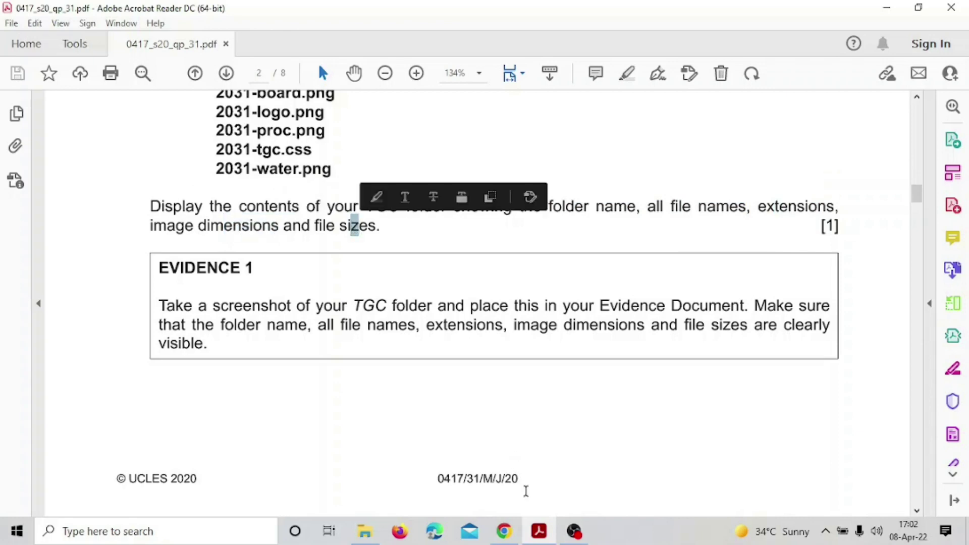
# Step: Hide the File extension, Dimensions and Size columns in File Explorer's view of the TGC folder
pyautogui.click(364, 531)
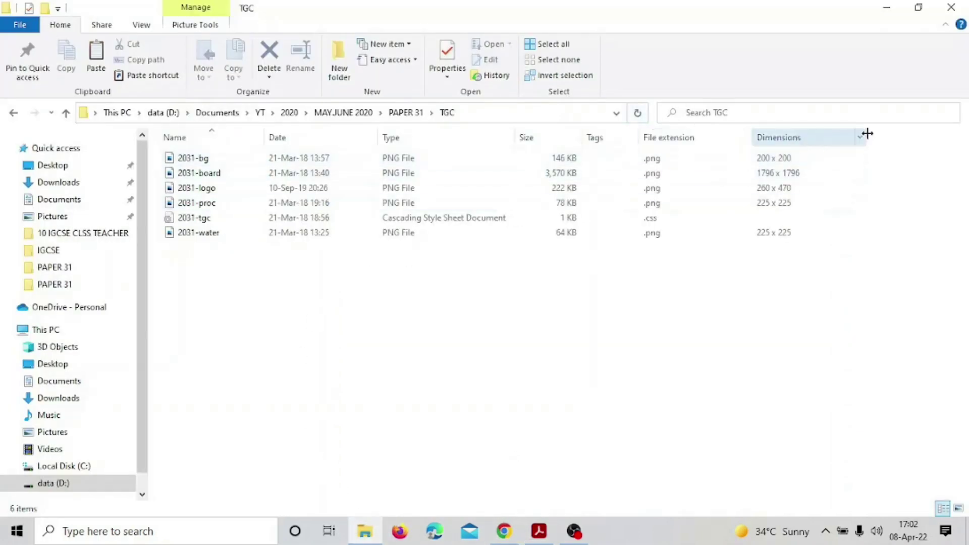
pyautogui.rightClick(837, 150)
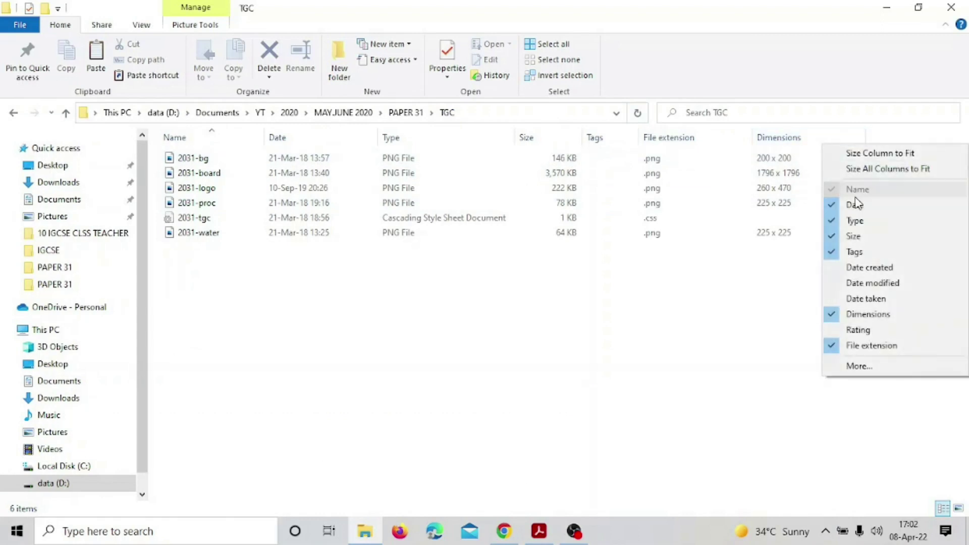
pyautogui.click(833, 348)
pyautogui.rightClick(662, 146)
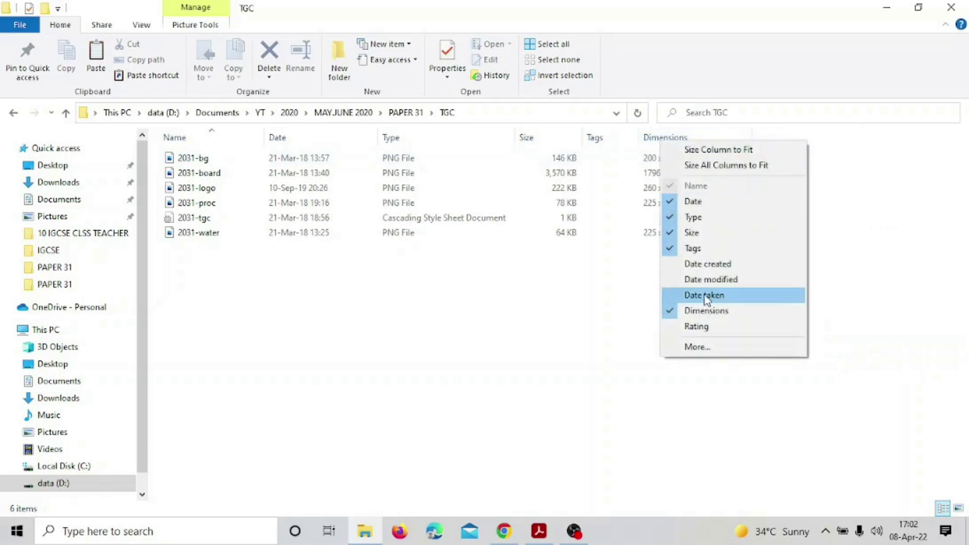
pyautogui.click(658, 317)
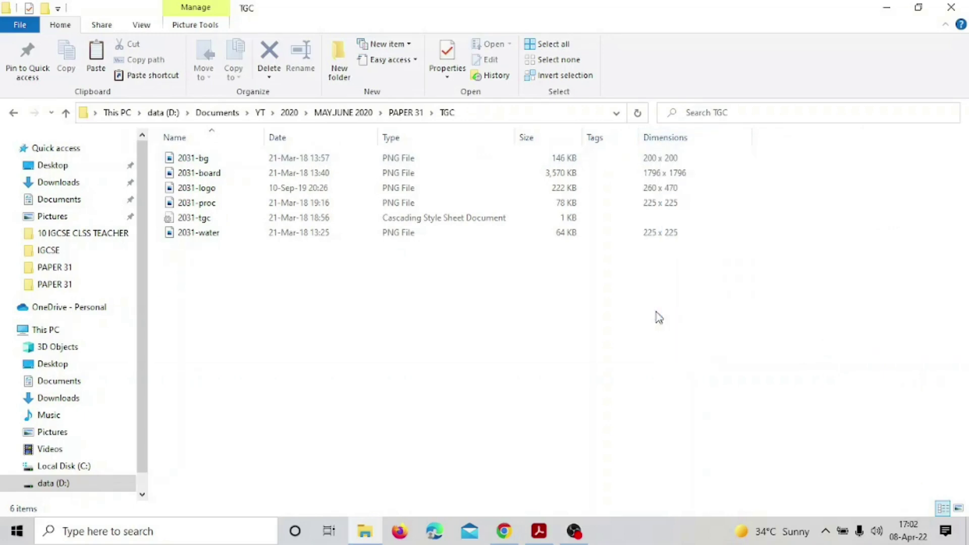
pyautogui.rightClick(676, 144)
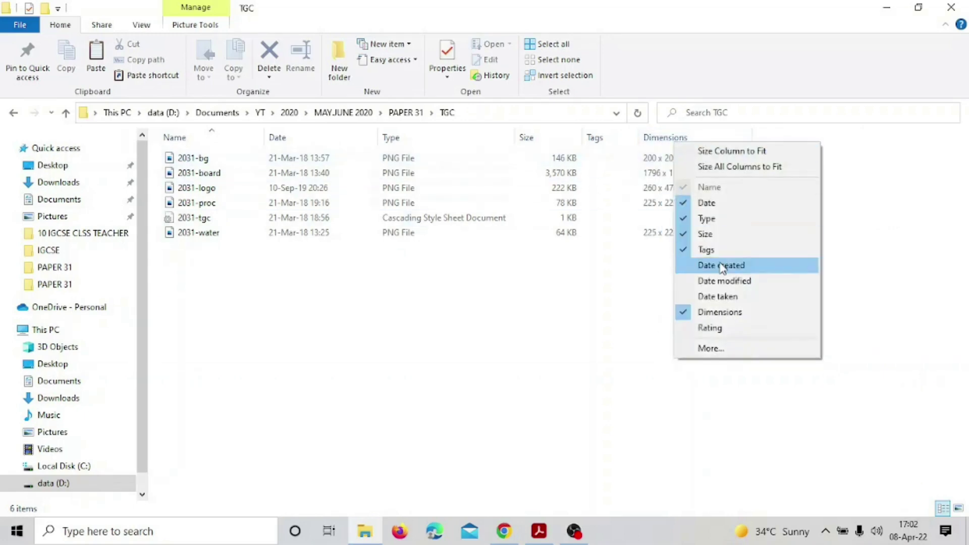
pyautogui.click(681, 317)
pyautogui.rightClick(541, 136)
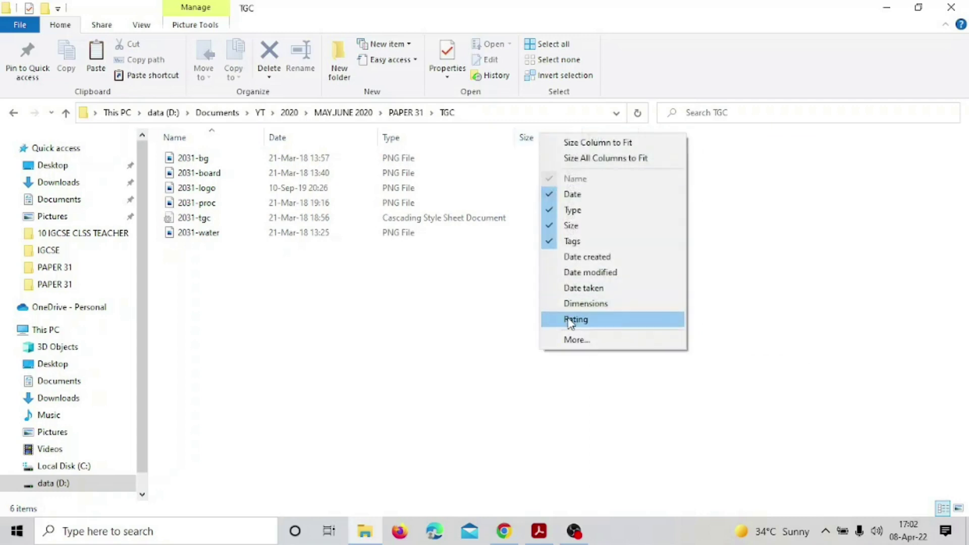
pyautogui.click(561, 225)
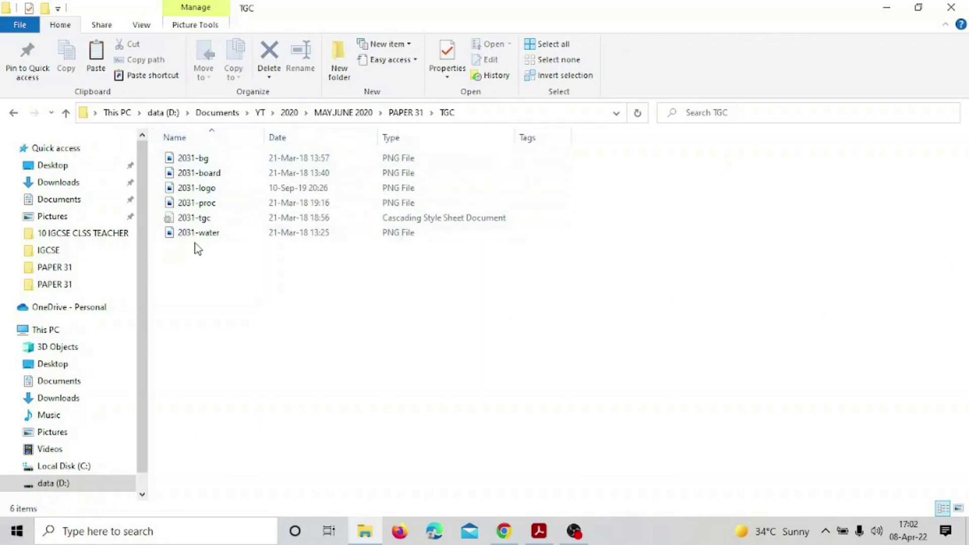
# Step: Check the required details in the exam paper, then show the Dimensions column and hide the Tags column for the TGC folder
pyautogui.click(539, 531)
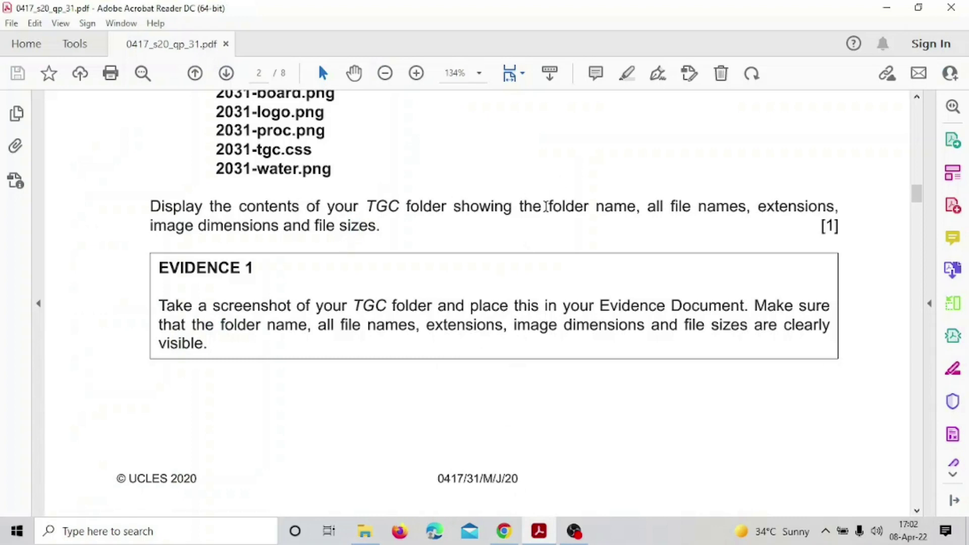
pyautogui.moveTo(547, 207); pyautogui.dragTo(637, 210)
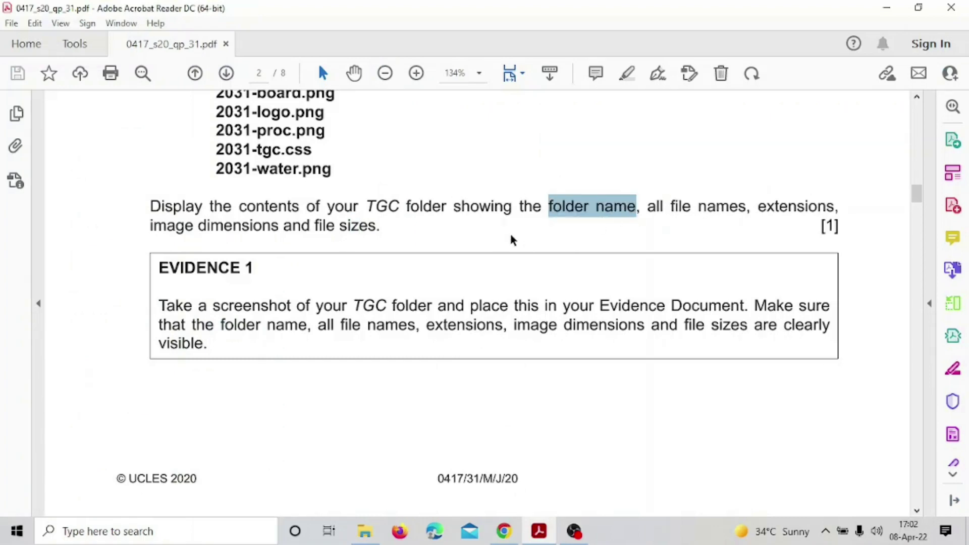
pyautogui.moveTo(698, 208); pyautogui.dragTo(730, 210)
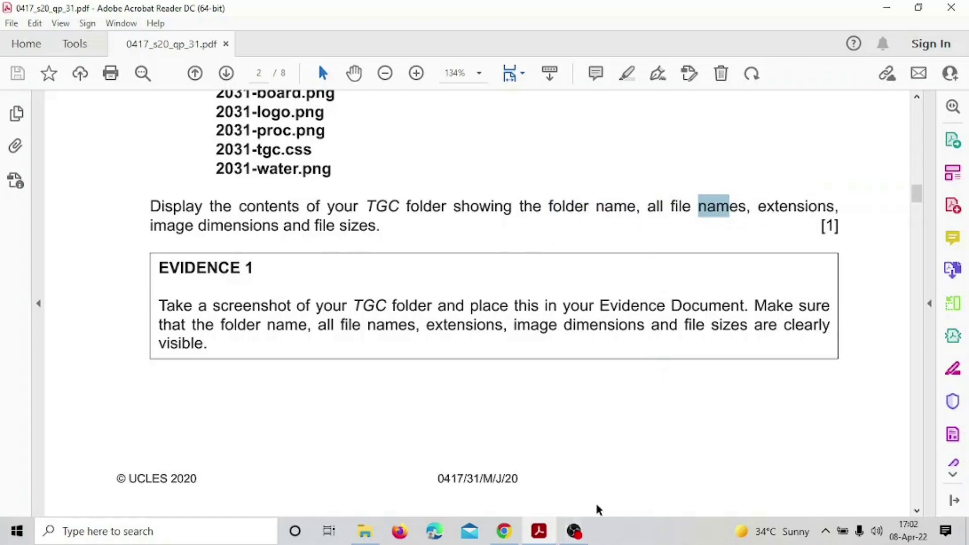
pyautogui.click(365, 531)
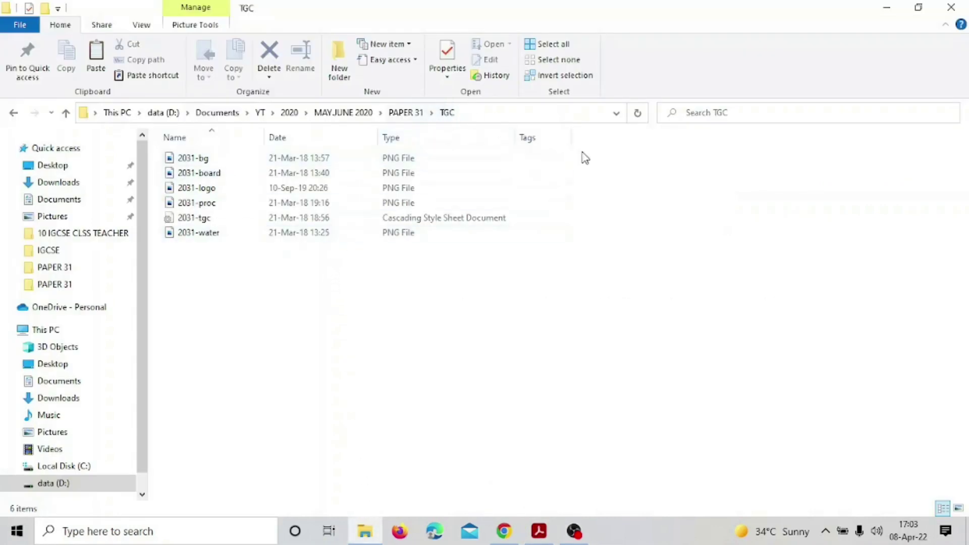
pyautogui.rightClick(589, 137)
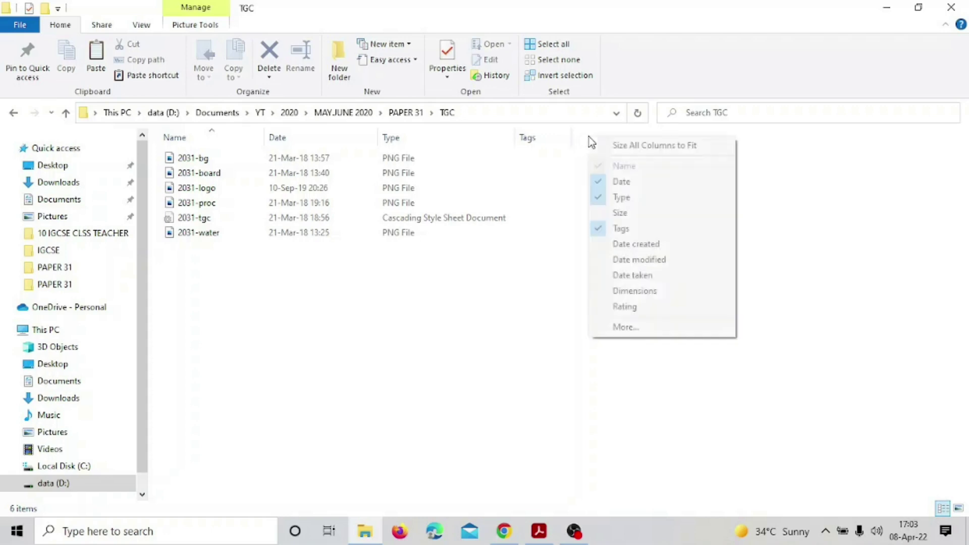
pyautogui.click(623, 294)
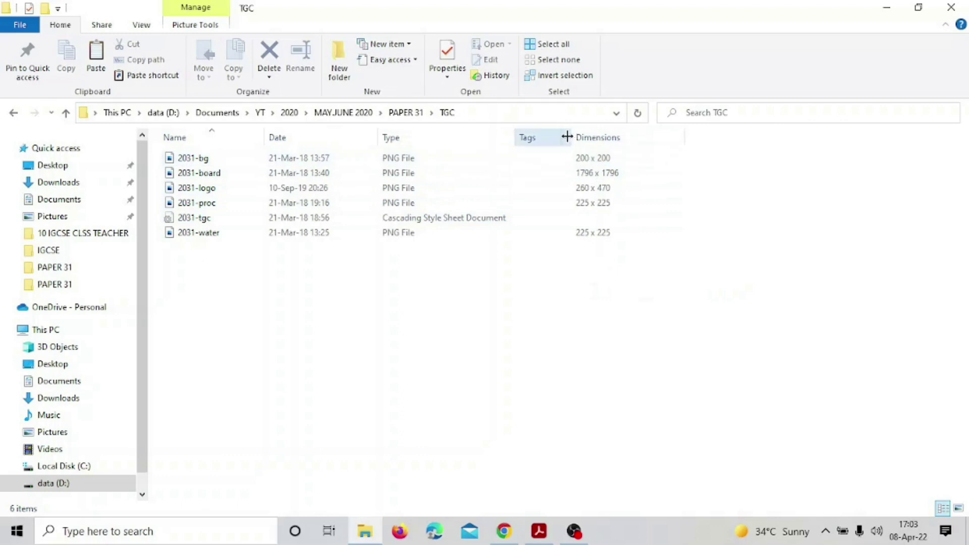
pyautogui.rightClick(542, 143)
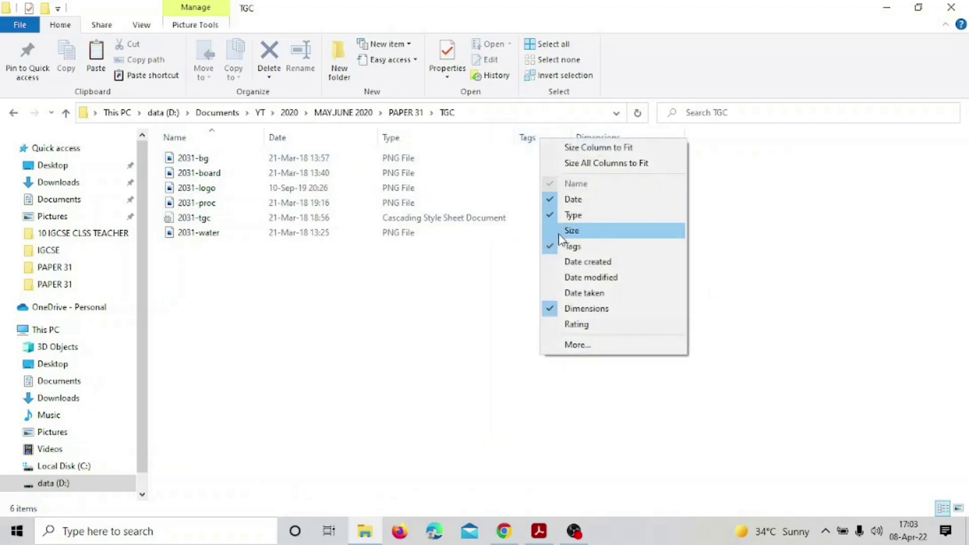
pyautogui.click(557, 250)
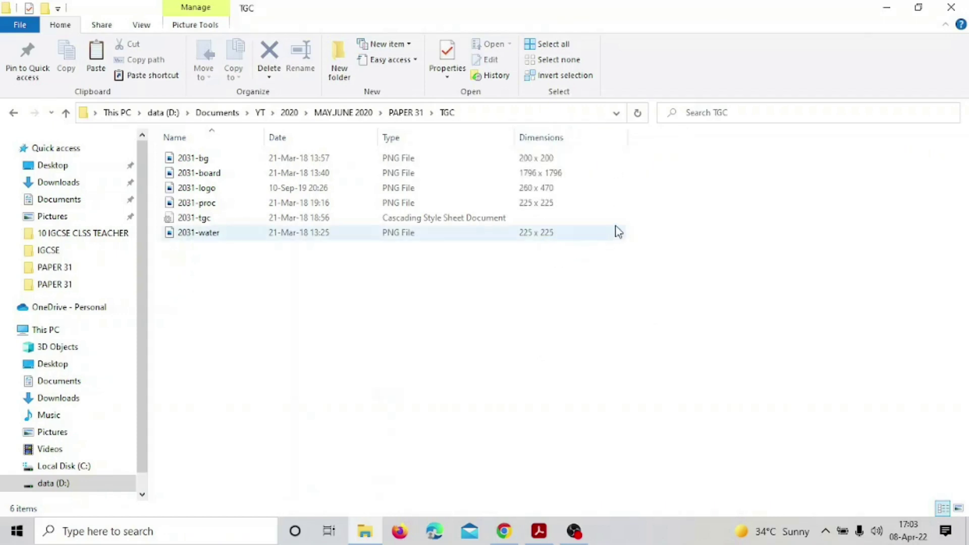
# Step: Show the Size column for the TGC folder's files and check the required details in the exam paper PDF
pyautogui.rightClick(644, 140)
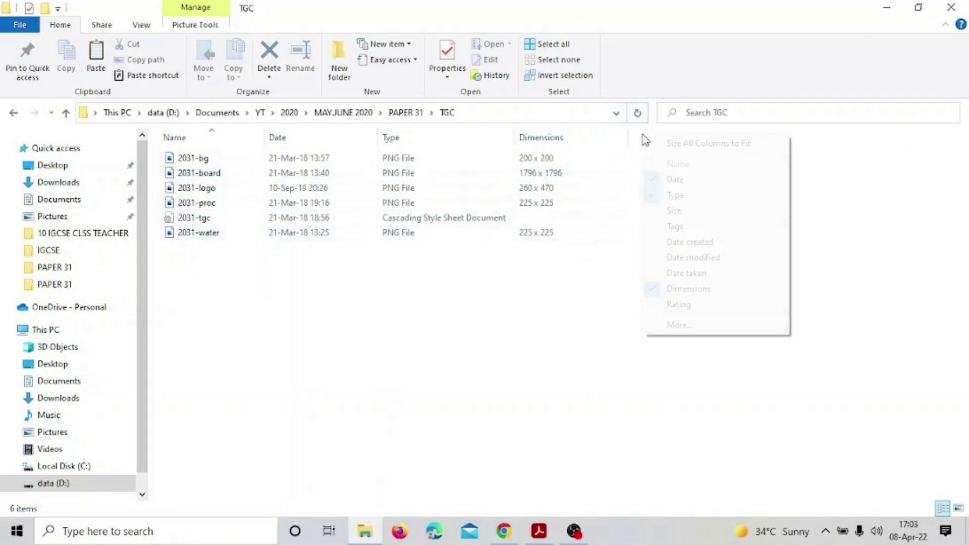
pyautogui.click(659, 212)
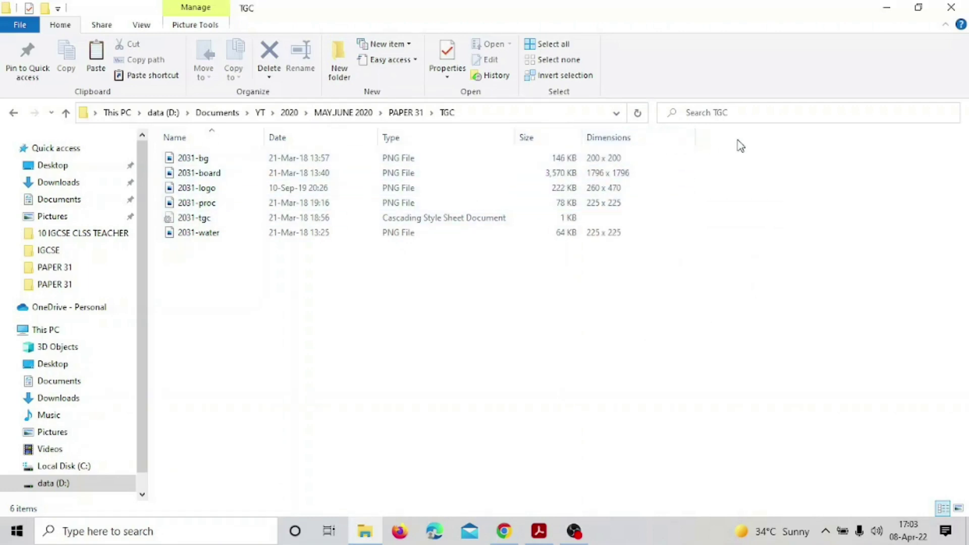
pyautogui.click(539, 531)
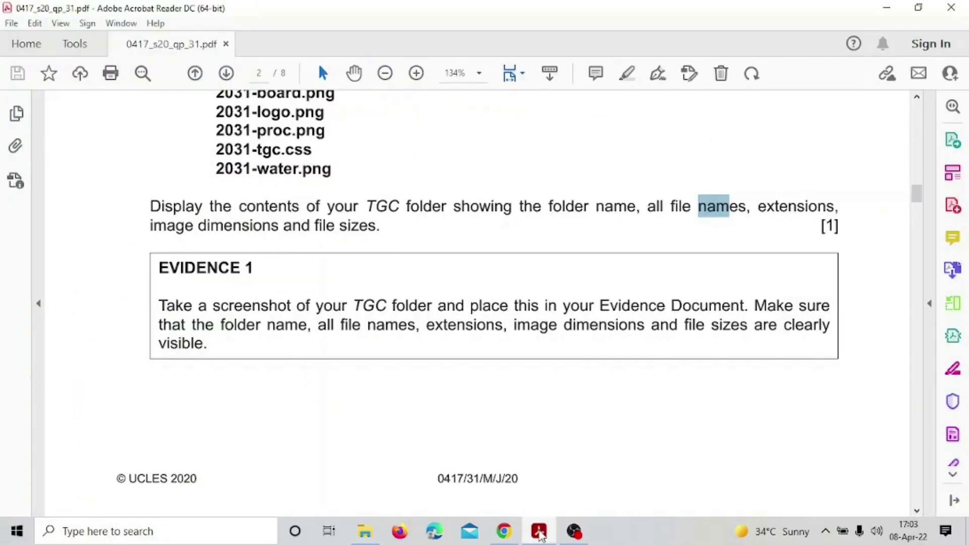
pyautogui.click(539, 532)
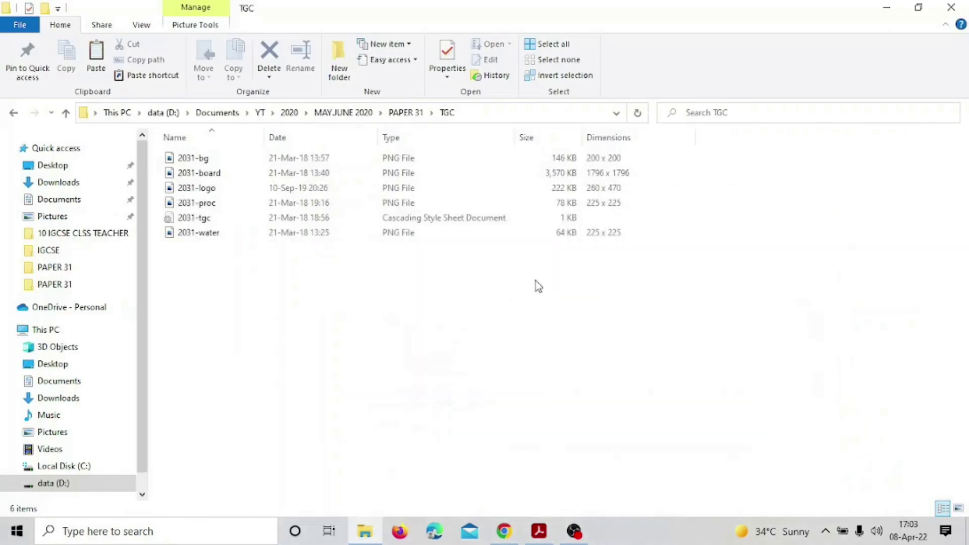
# Step: Add the File extension column to the TGC folder view and recheck the Evidence 1 requirements in the exam paper
pyautogui.rightClick(720, 135)
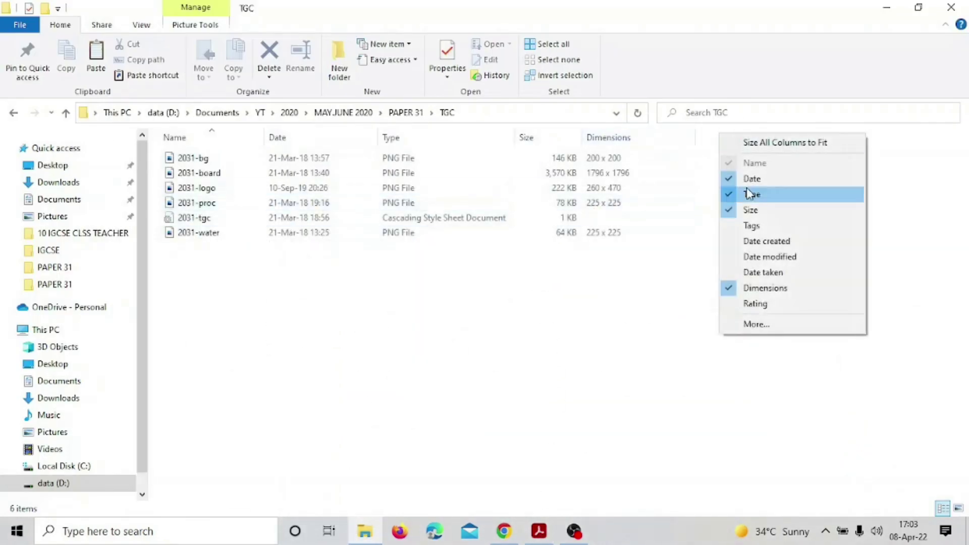
pyautogui.click(759, 327)
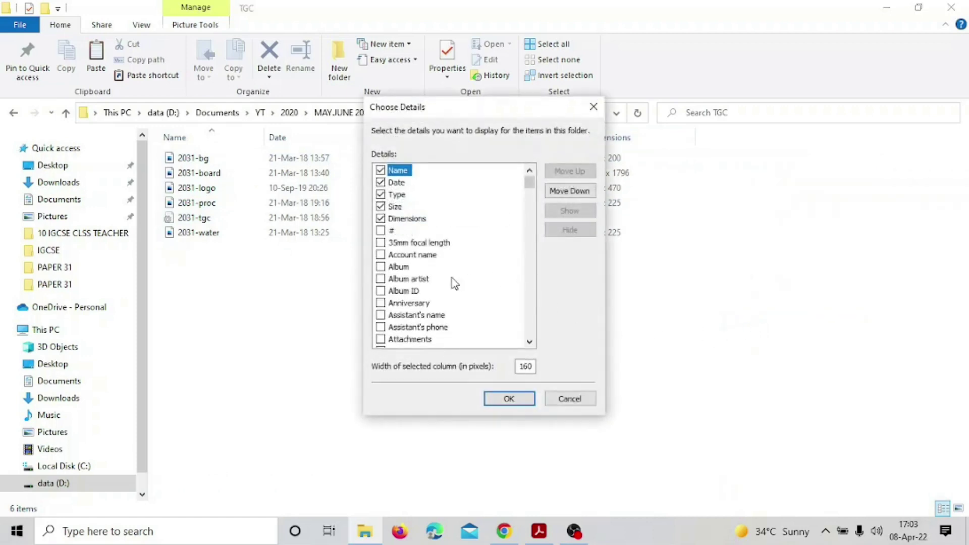
pyautogui.scroll(-20, 454, 283)
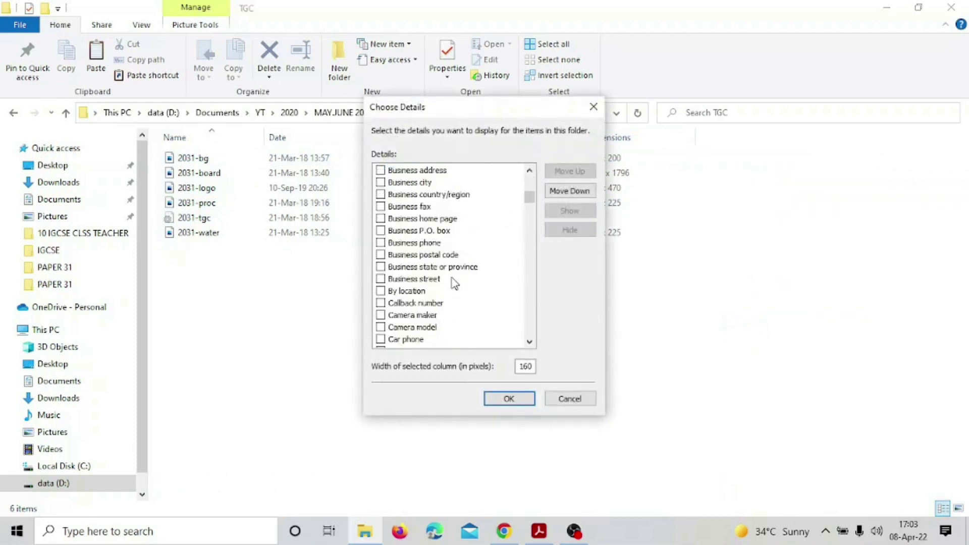
pyautogui.scroll(-15, 455, 283)
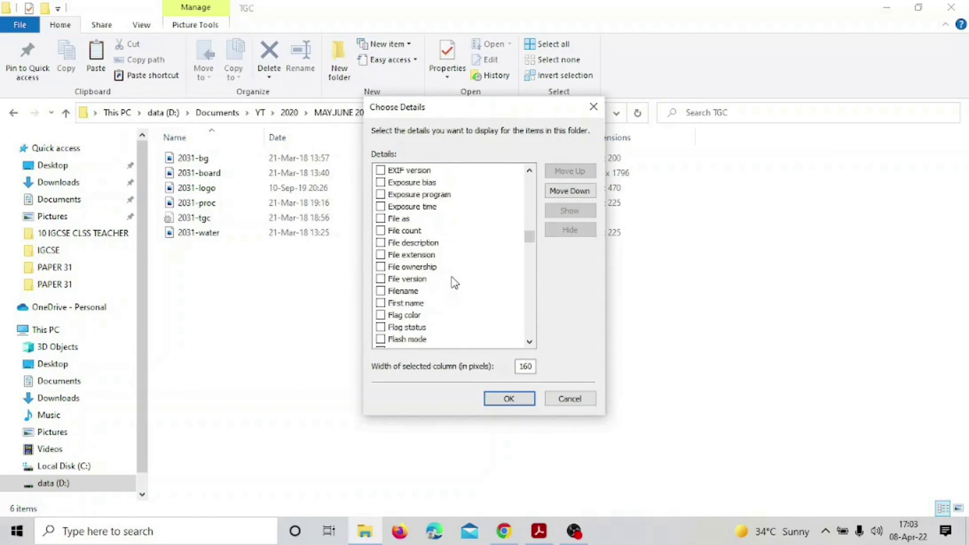
pyautogui.click(381, 255)
pyautogui.click(508, 398)
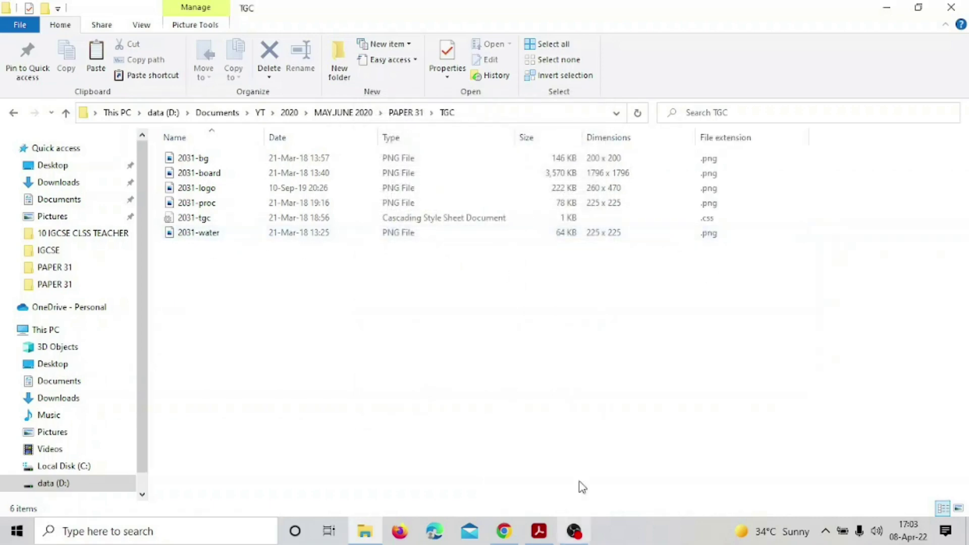
pyautogui.click(539, 531)
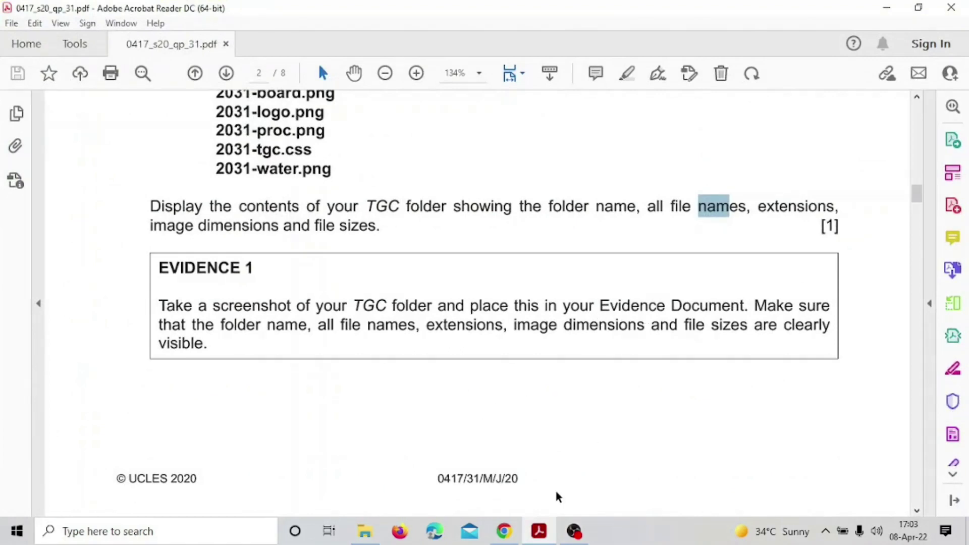
pyautogui.click(544, 534)
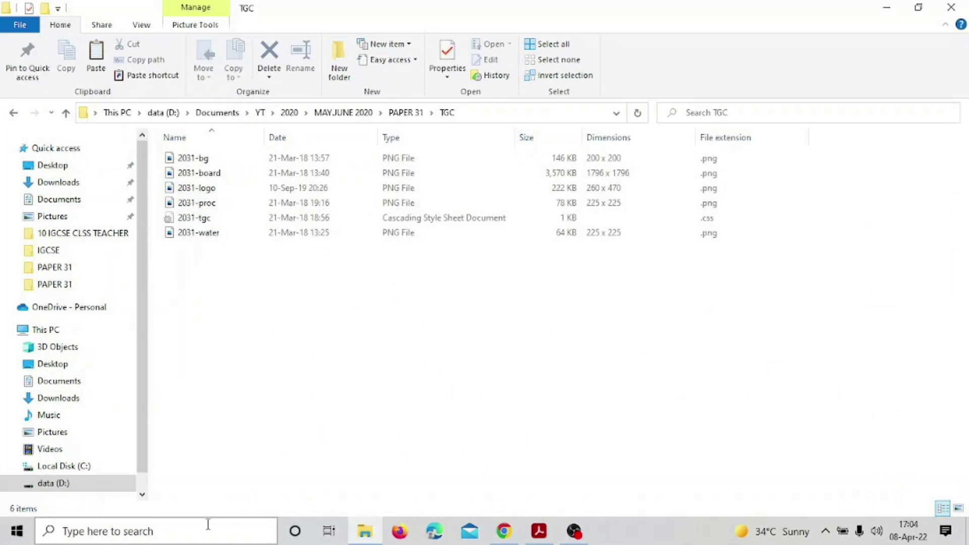
# Step: Launch Lightshot and copy a screenshot area of about 925x247 covering the TGC folder's path and file details
pyautogui.click(208, 528)
pyautogui.write('lightshot')
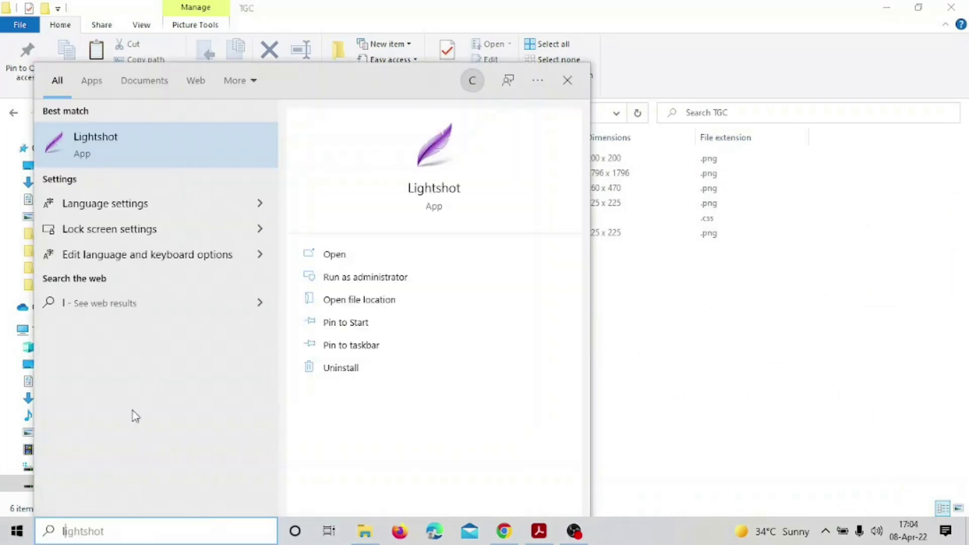
pyautogui.click(139, 152)
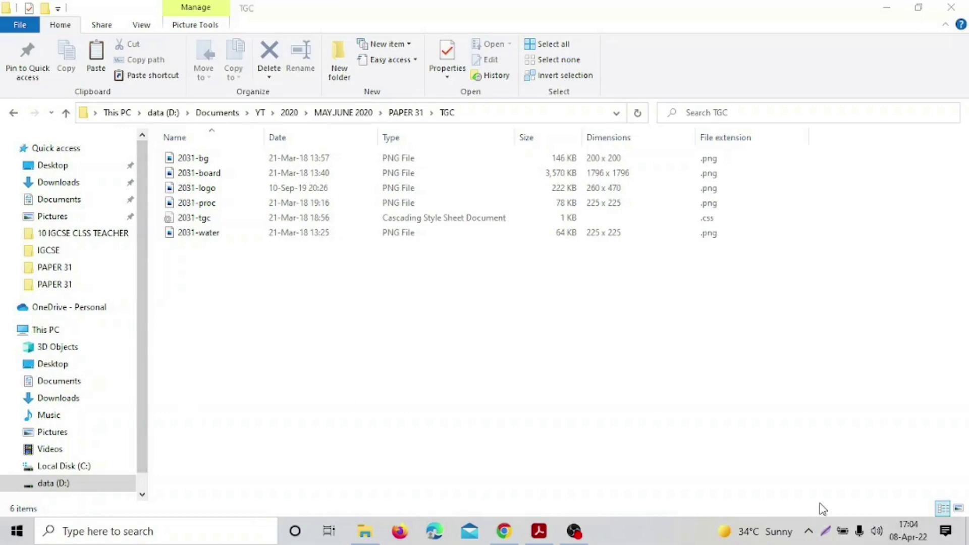
pyautogui.press('Print')
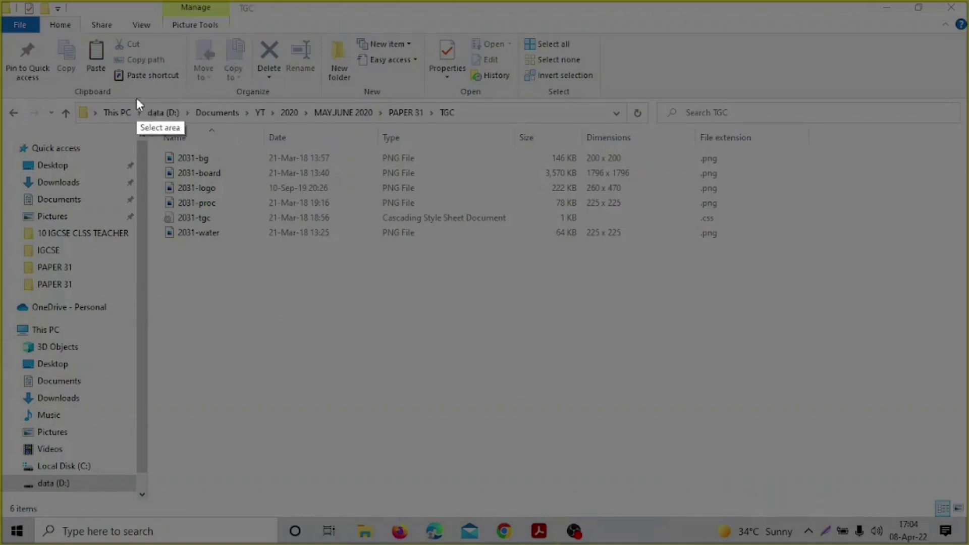
pyautogui.moveTo(133, 93)
pyautogui.mouseDown()
pyautogui.moveTo(309, 258)
pyautogui.moveTo(785, 277)
pyautogui.moveTo(789, 268)
pyautogui.mouseUp()
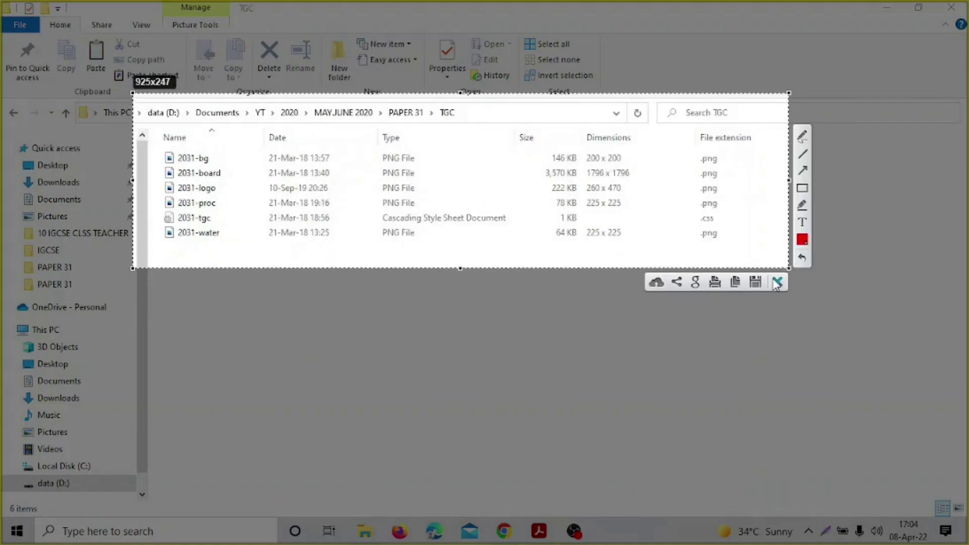
pyautogui.click(732, 284)
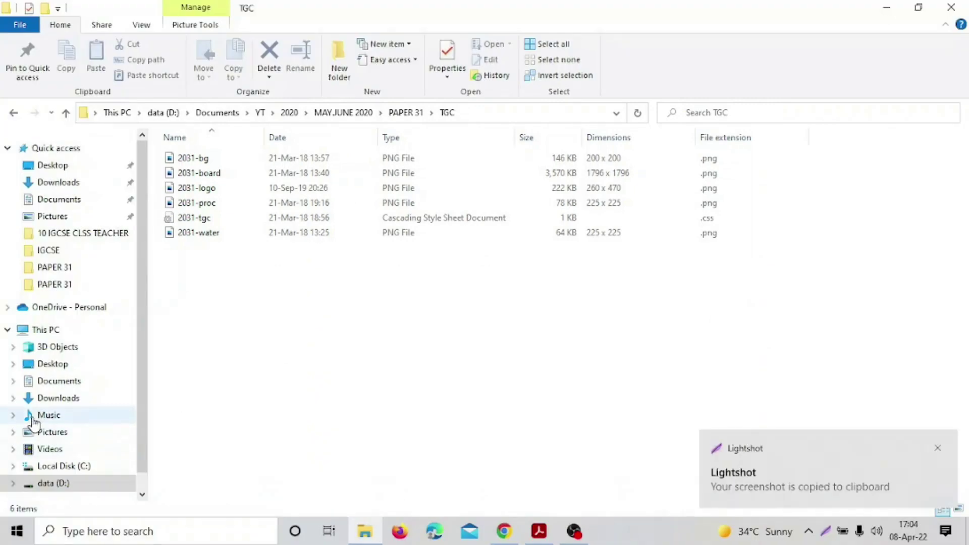
# Step: Open Word with a new blank document, set the zoom to 120% and dismiss the Office activation wizard
pyautogui.click(146, 532)
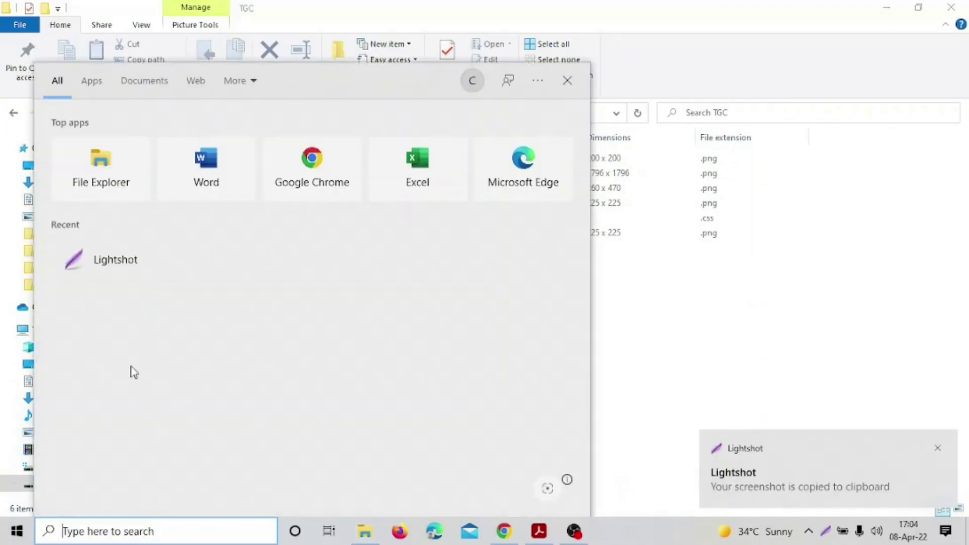
pyautogui.click(206, 162)
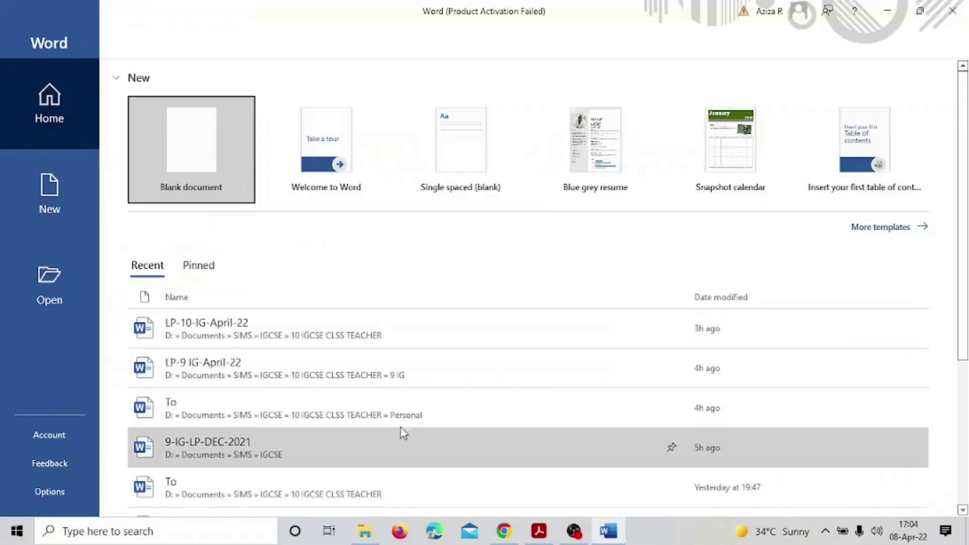
pyautogui.click(146, 148)
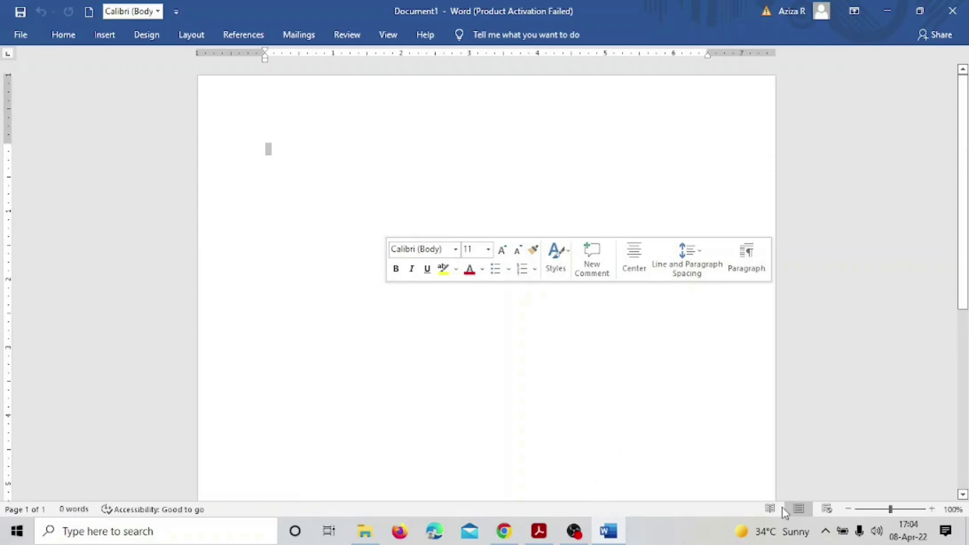
pyautogui.click(932, 509)
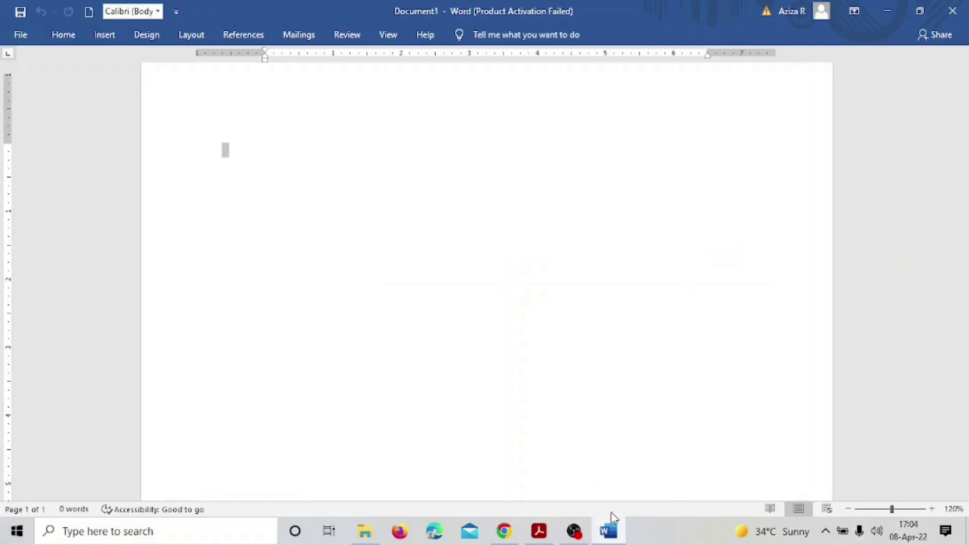
pyautogui.click(539, 536)
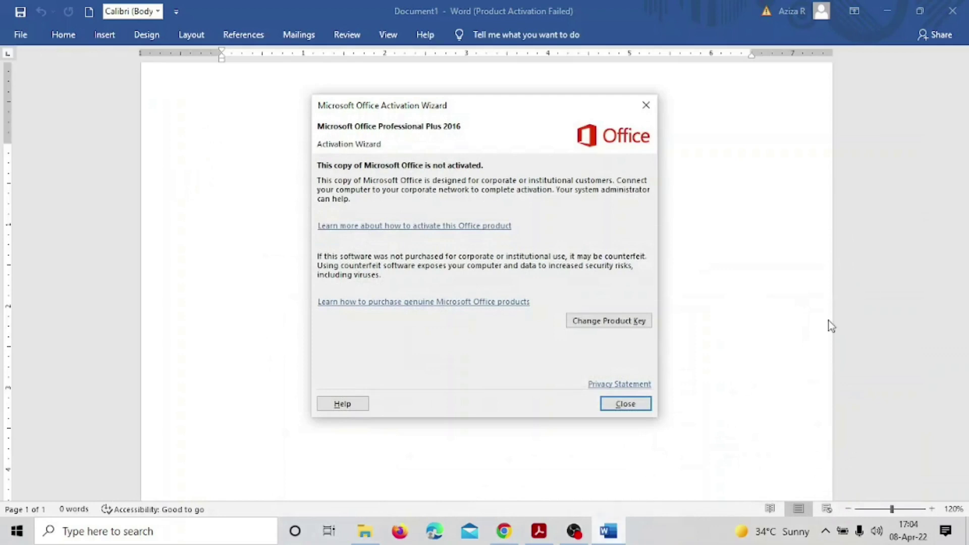
pyautogui.click(625, 404)
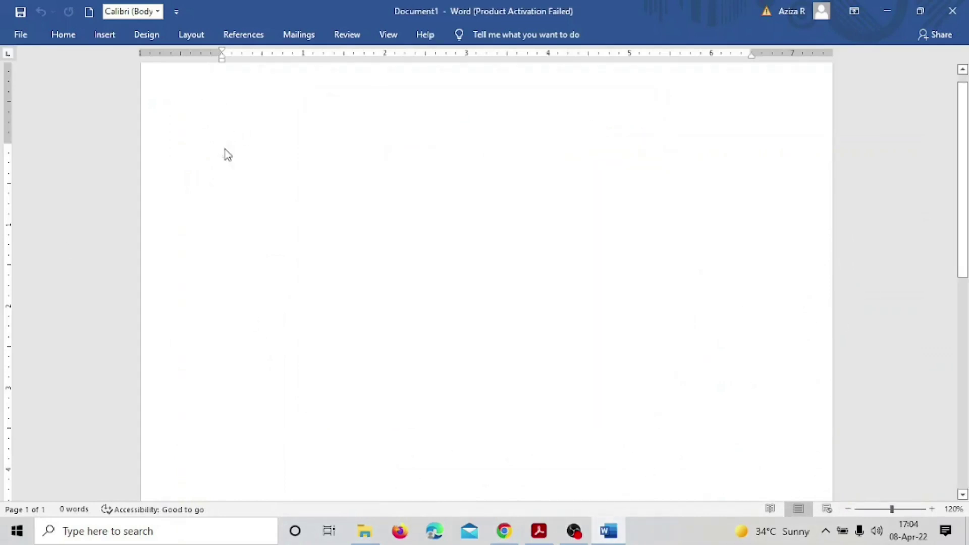
# Step: Enter the heading "EVIDENCE - 1 :" in the document and paste the TGC folder screenshot below it
pyautogui.write('EVIDENCE - 1 ')
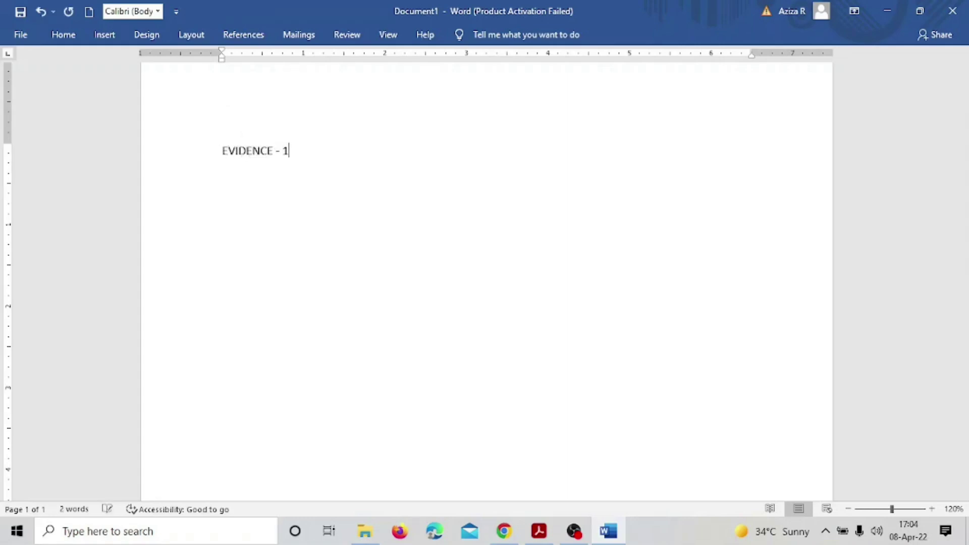
pyautogui.write(':')
pyautogui.press('Return')
pyautogui.hotkey('ctrl', 'v')
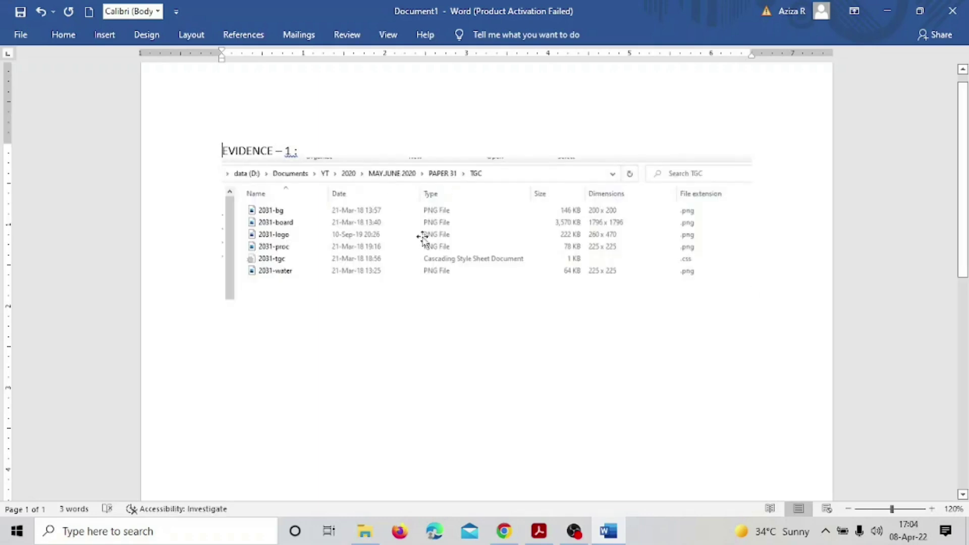
# Step: Shrink the pasted screenshot proportionally to about 5.3 inches wide and insert a blank line between the heading and the picture
pyautogui.click(423, 239)
pyautogui.moveTo(752, 298); pyautogui.dragTo(562, 273)
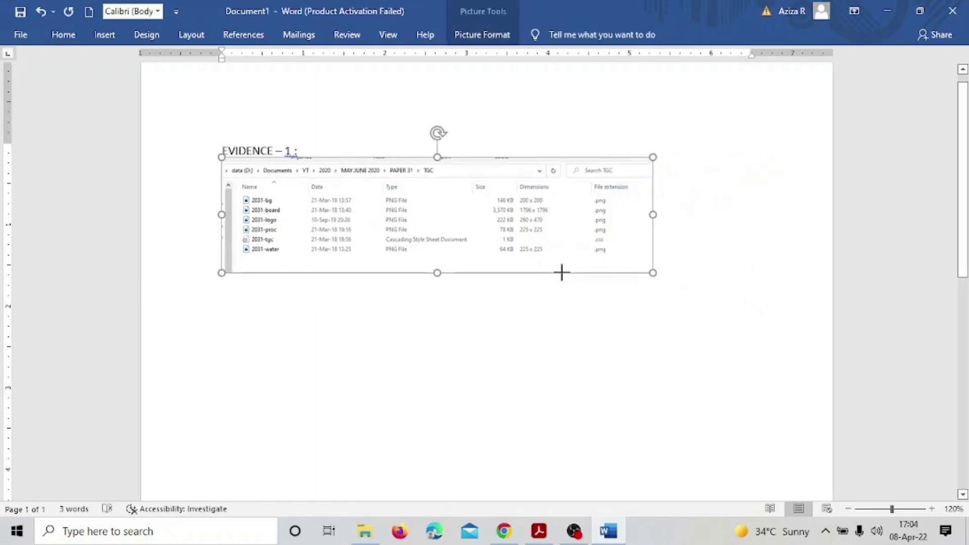
pyautogui.click(305, 149)
pyautogui.press('Return')
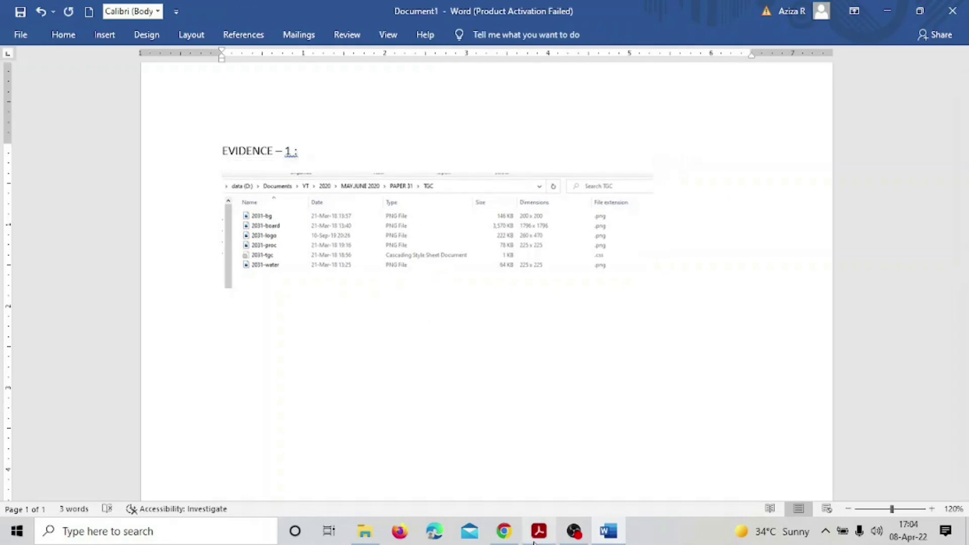
# Step: Review the Evidence 1 task in the exam paper PDF and examine question 2's table structure for the tgc.htm web page
pyautogui.click(535, 535)
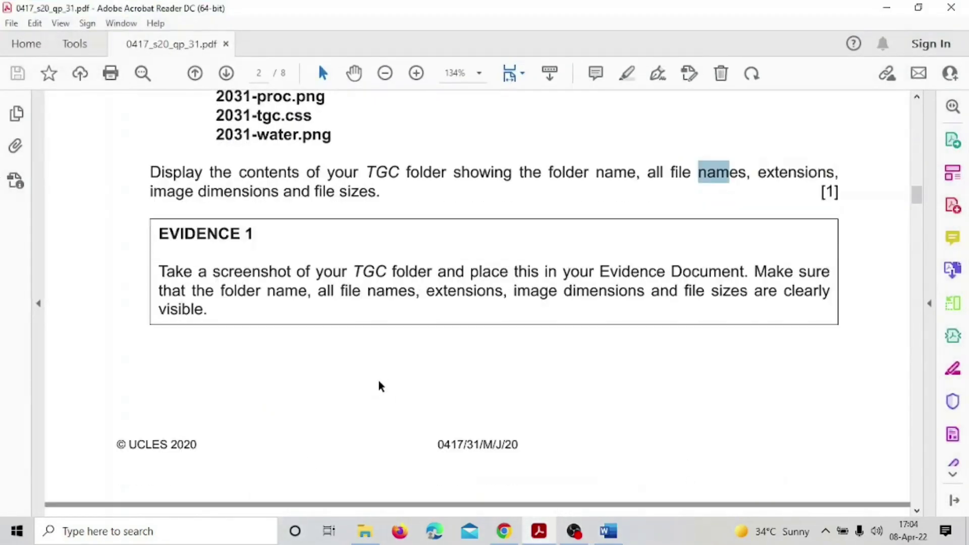
pyautogui.moveTo(251, 128); pyautogui.dragTo(314, 307)
pyautogui.moveTo(225, 152); pyautogui.dragTo(250, 253)
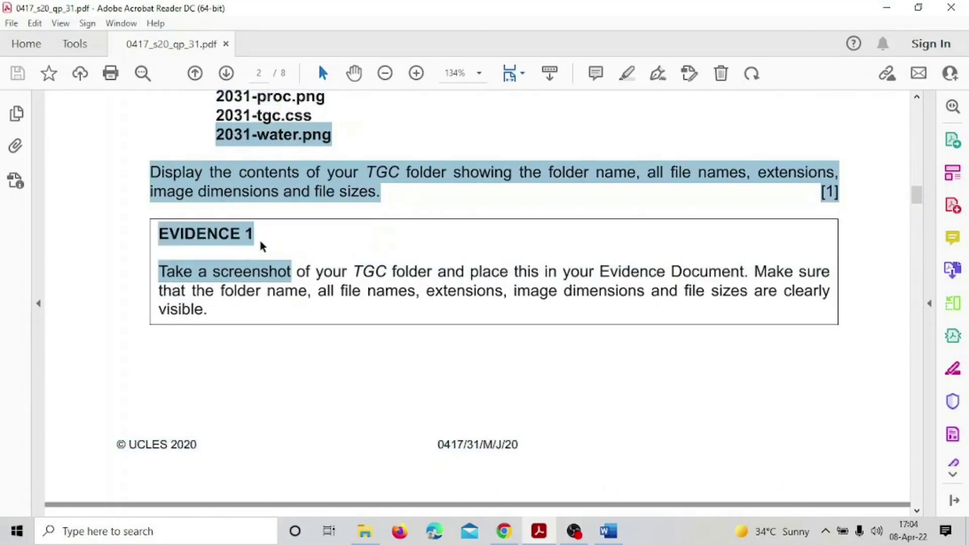
pyautogui.scroll(-5, 259, 244)
pyautogui.scroll(-5, 259, 238)
pyautogui.scroll(2, 259, 243)
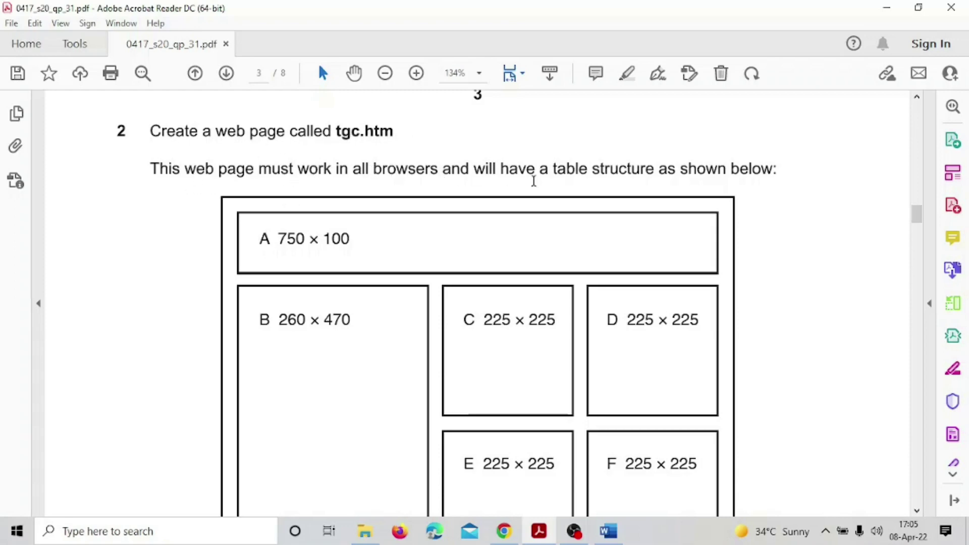
pyautogui.scroll(-4, 534, 181)
pyautogui.scroll(2, 480, 336)
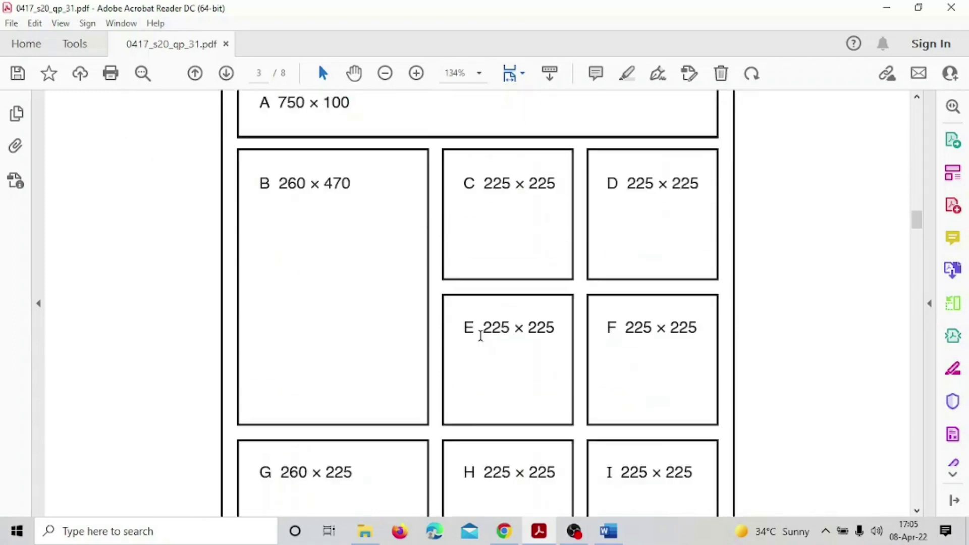
pyautogui.scroll(2, 439, 327)
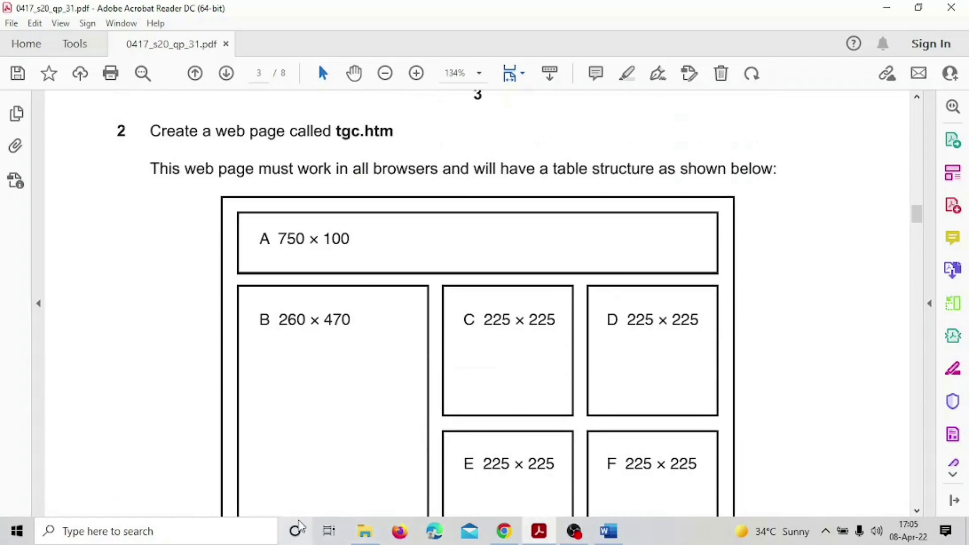
# Step: Launch Microsoft Office FrontPage 2003 and close the Getting Started pane beside the new blank page
pyautogui.click(233, 538)
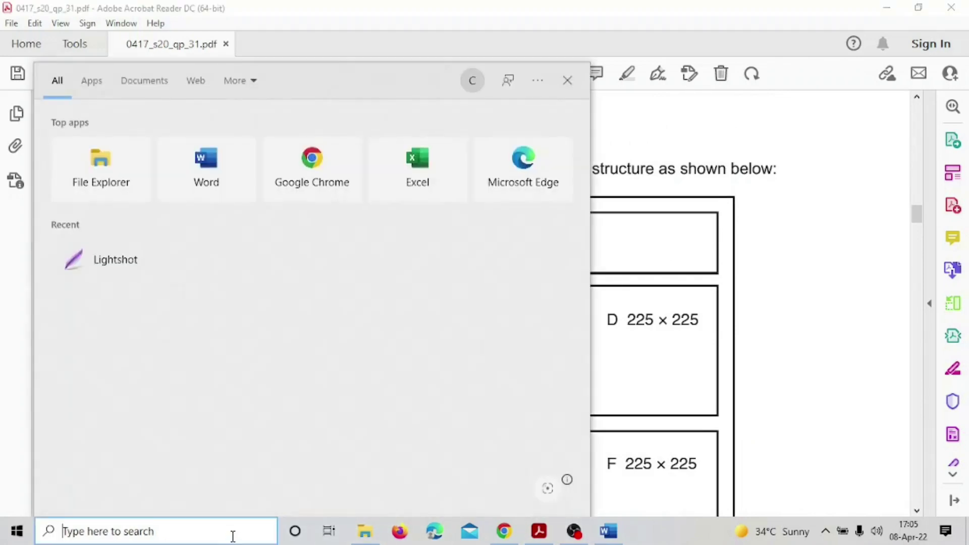
pyautogui.write('front')
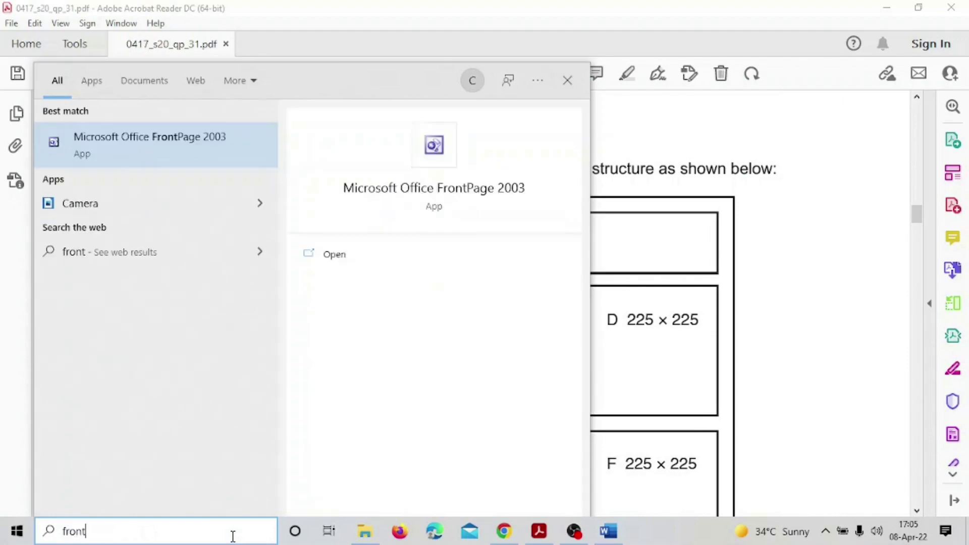
pyautogui.click(156, 136)
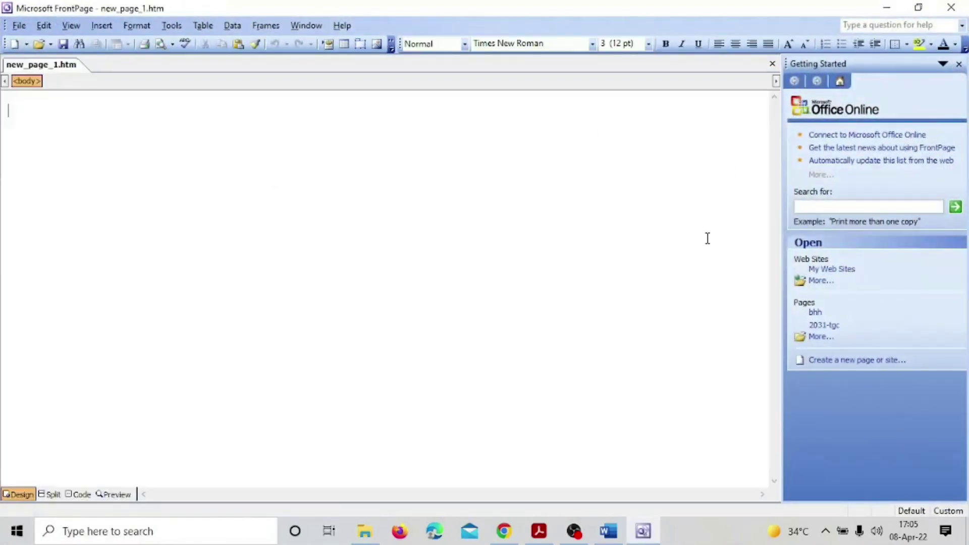
pyautogui.click(958, 64)
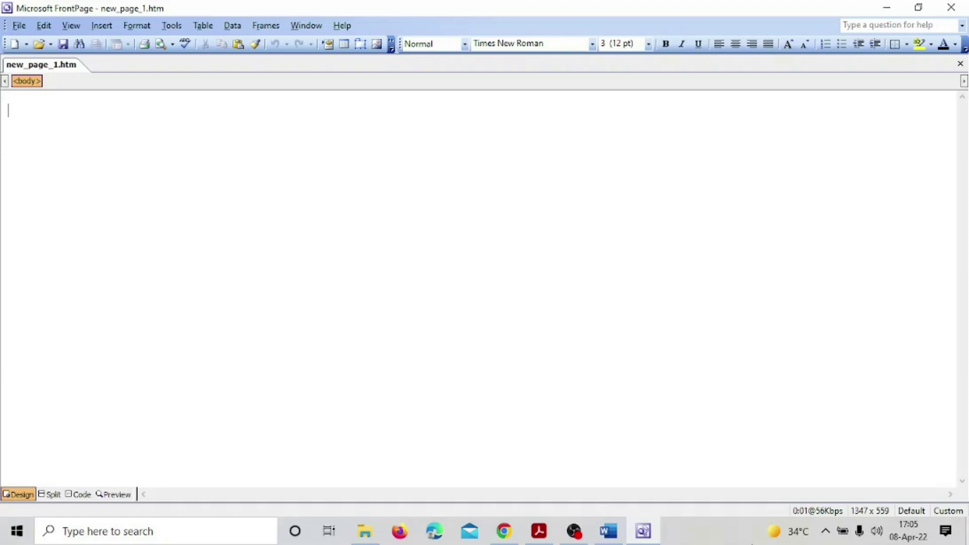
# Step: Start saving the new page and browse to the folder D:\Documents\YT\2020\MAY.JUNE 2020\PAPER 31\TGC
pyautogui.rightClick(45, 68)
pyautogui.click(73, 72)
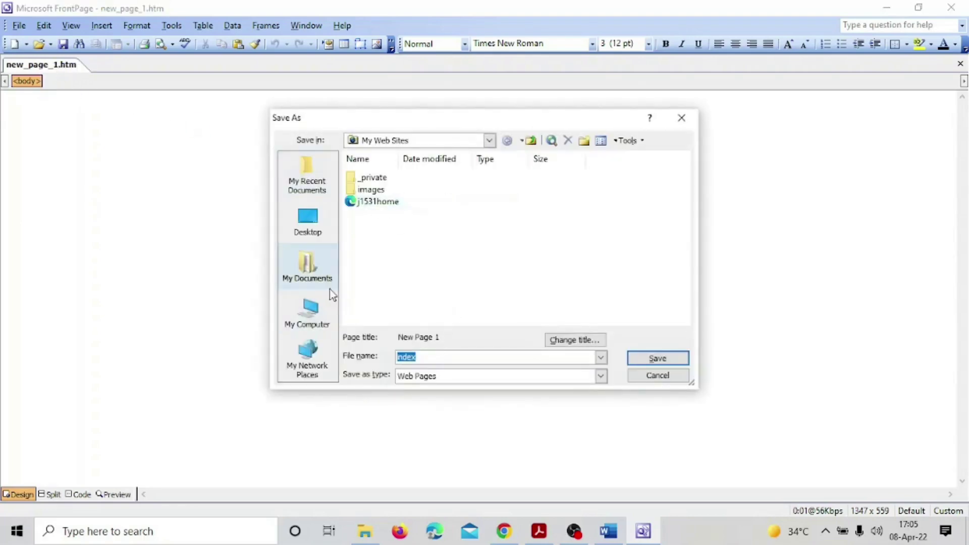
pyautogui.click(309, 313)
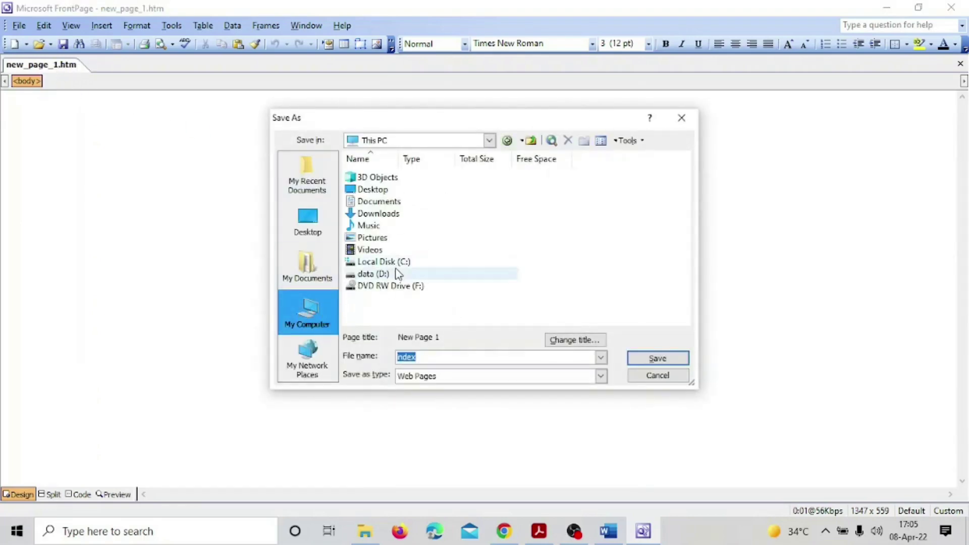
pyautogui.doubleClick(376, 275)
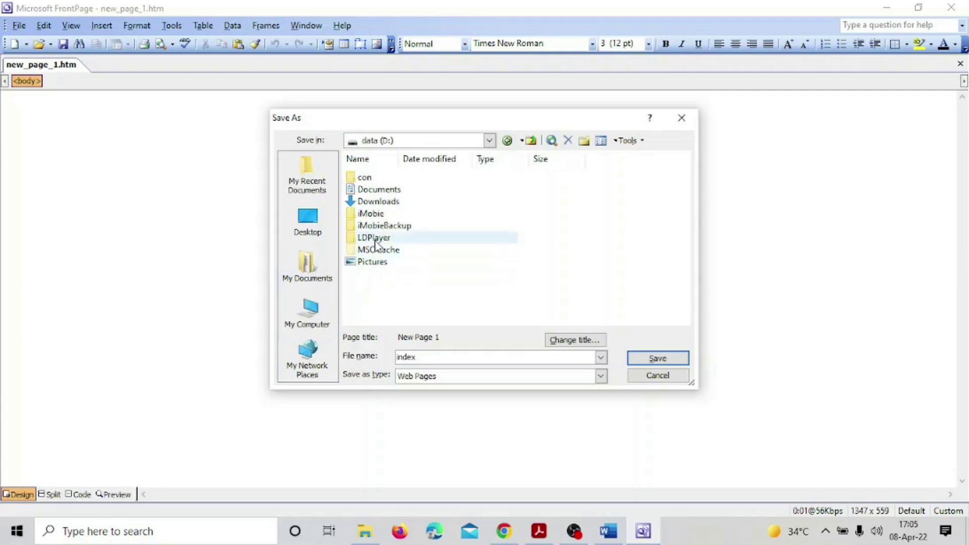
pyautogui.doubleClick(382, 191)
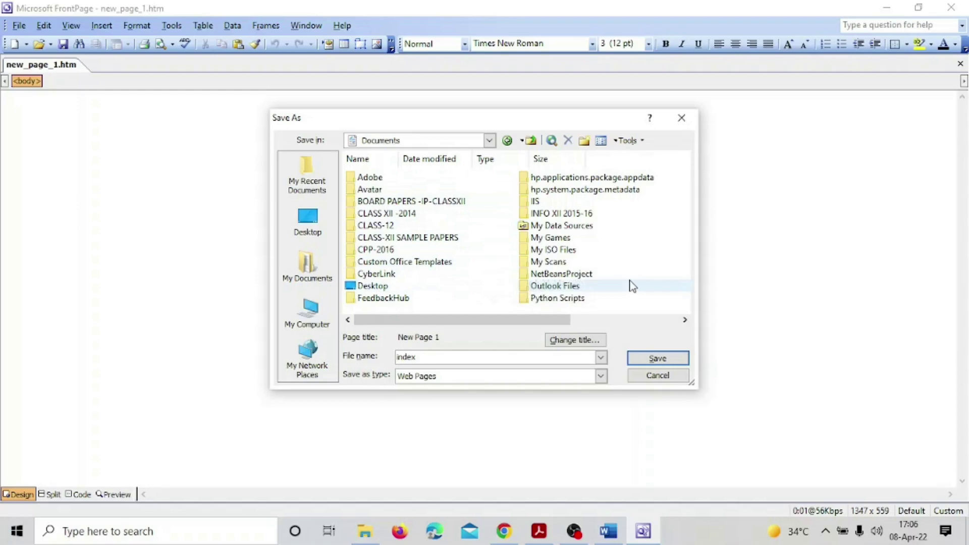
pyautogui.scroll(-2, 496, 251)
pyautogui.scroll(2, 497, 253)
pyautogui.scroll(-2, 497, 251)
pyautogui.doubleClick(536, 239)
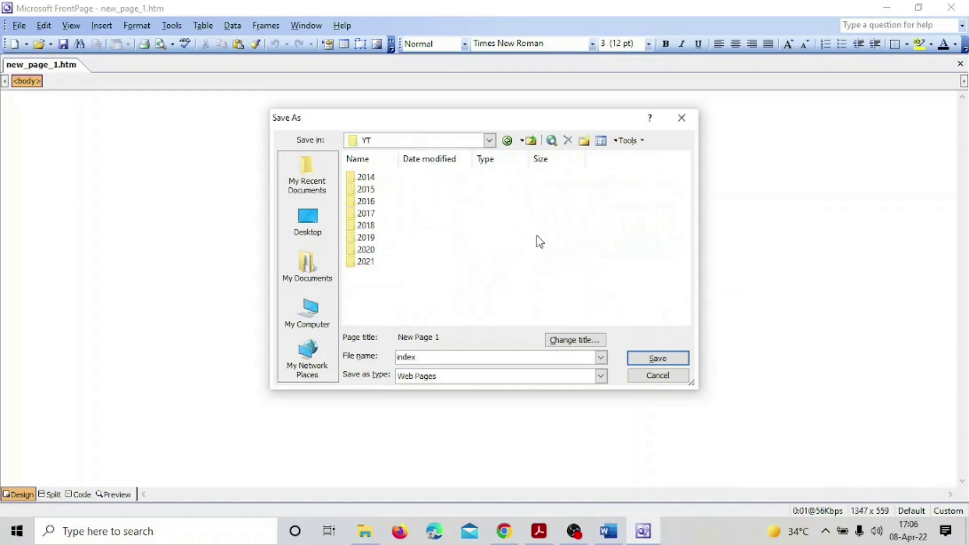
pyautogui.doubleClick(371, 250)
pyautogui.doubleClick(399, 190)
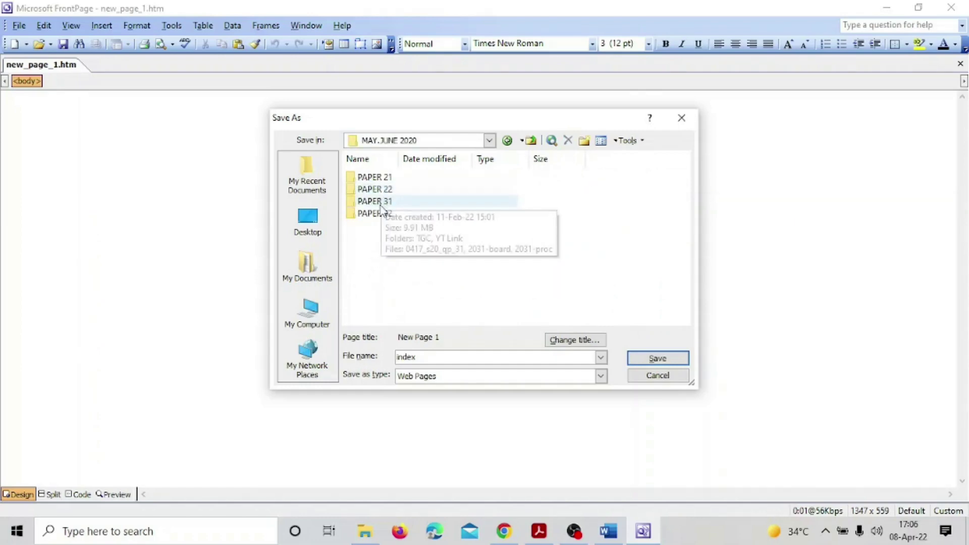
pyautogui.doubleClick(383, 202)
pyautogui.doubleClick(367, 178)
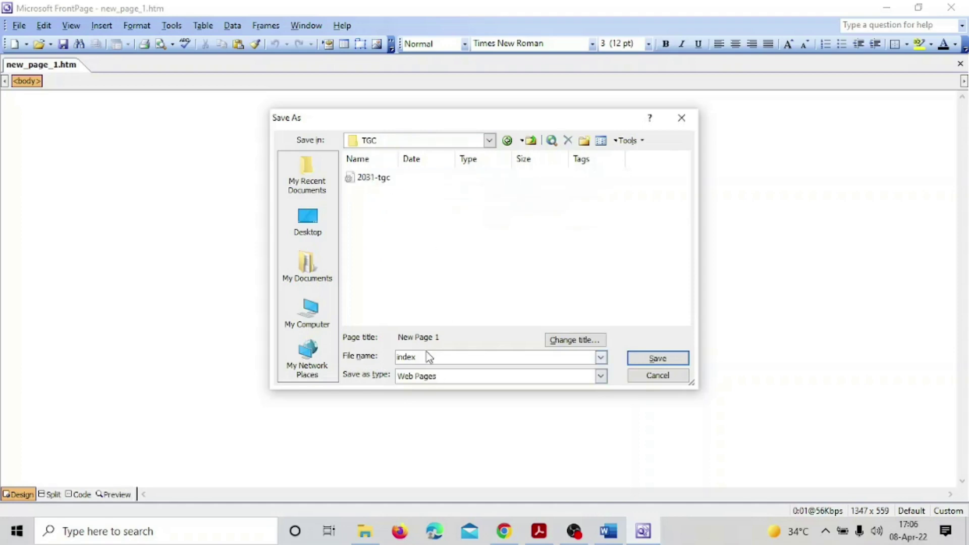
# Step: Check the required file name in the exam paper and save the page as tgc.htm in the TGC folder
pyautogui.moveTo(423, 355); pyautogui.dragTo(385, 356)
pyautogui.click(539, 531)
pyautogui.click(539, 531)
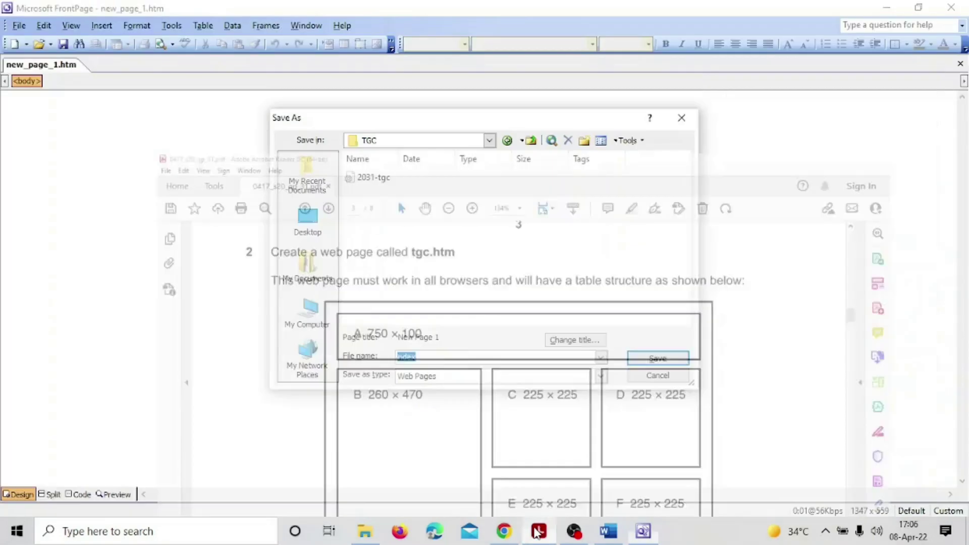
pyautogui.write('tgc.htm')
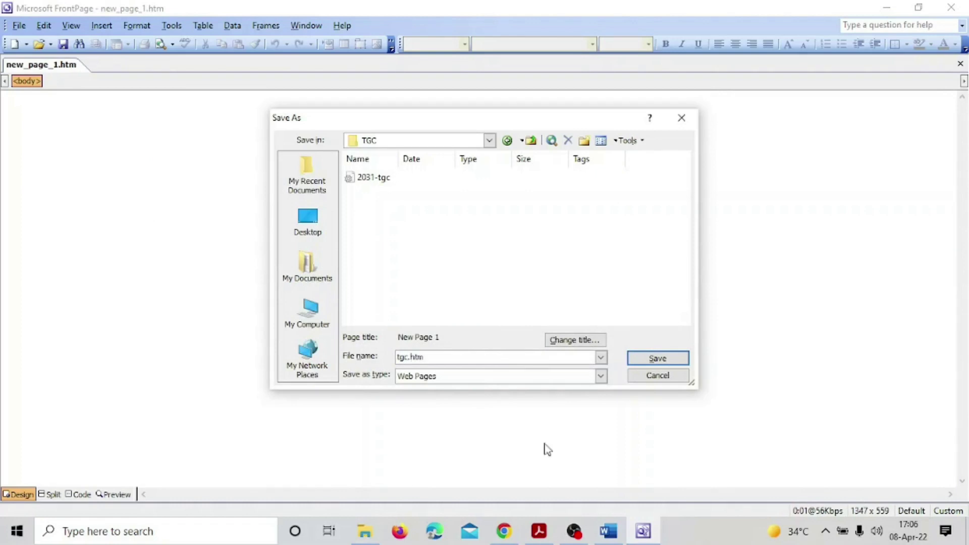
pyautogui.press('Return')
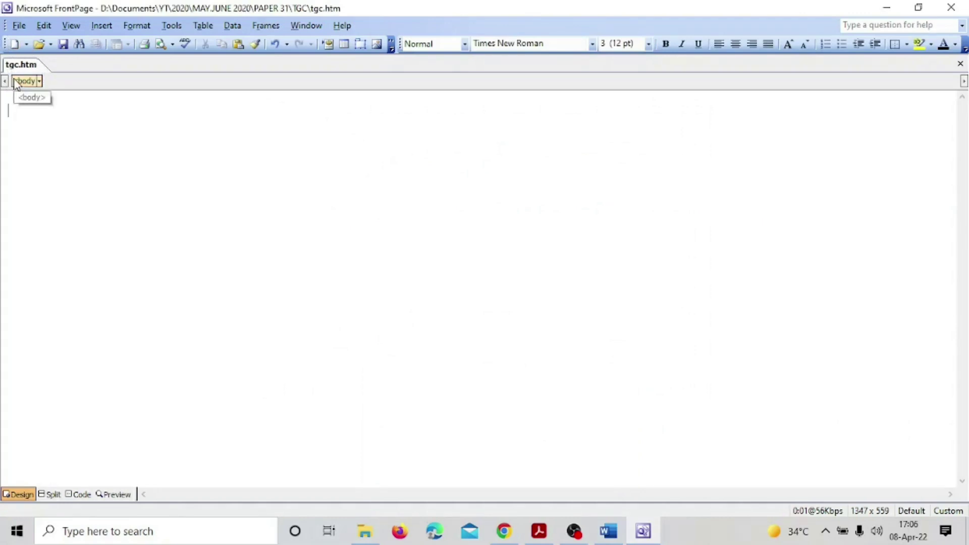
# Step: Switch to the exam paper PDF and examine how many rows and columns question 2's table structure needs
pyautogui.click(540, 531)
pyautogui.scroll(-5, 636, 373)
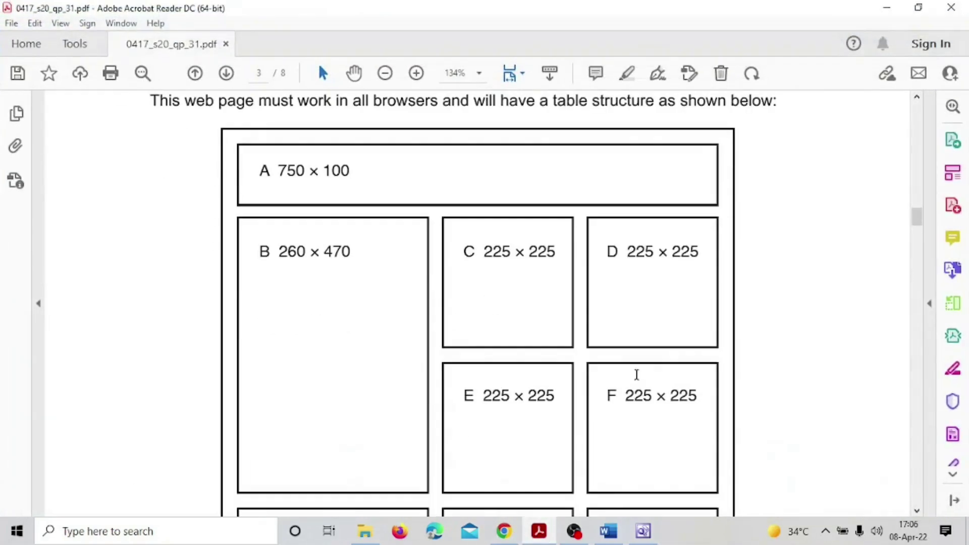
pyautogui.scroll(3, 637, 374)
pyautogui.scroll(-2, 558, 434)
pyautogui.scroll(-1, 480, 474)
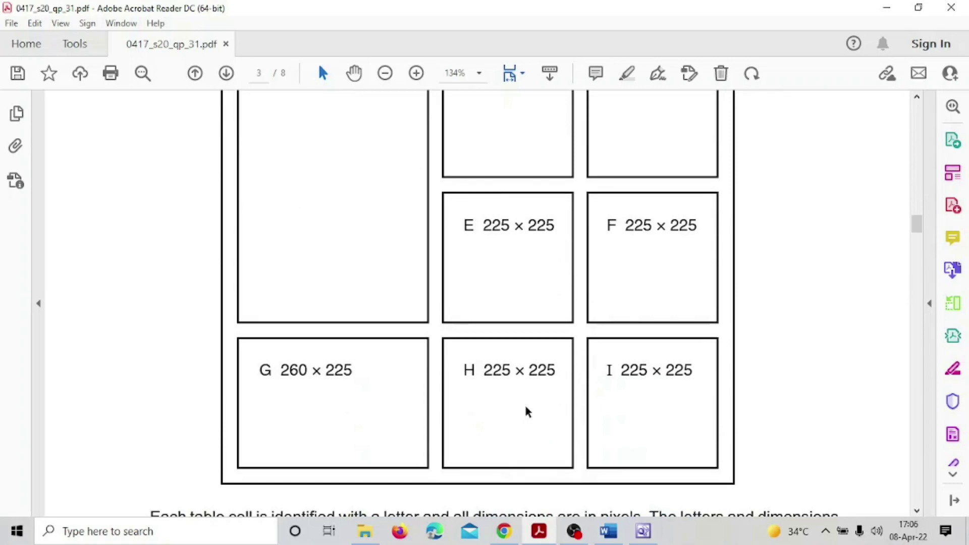
pyautogui.scroll(2, 526, 411)
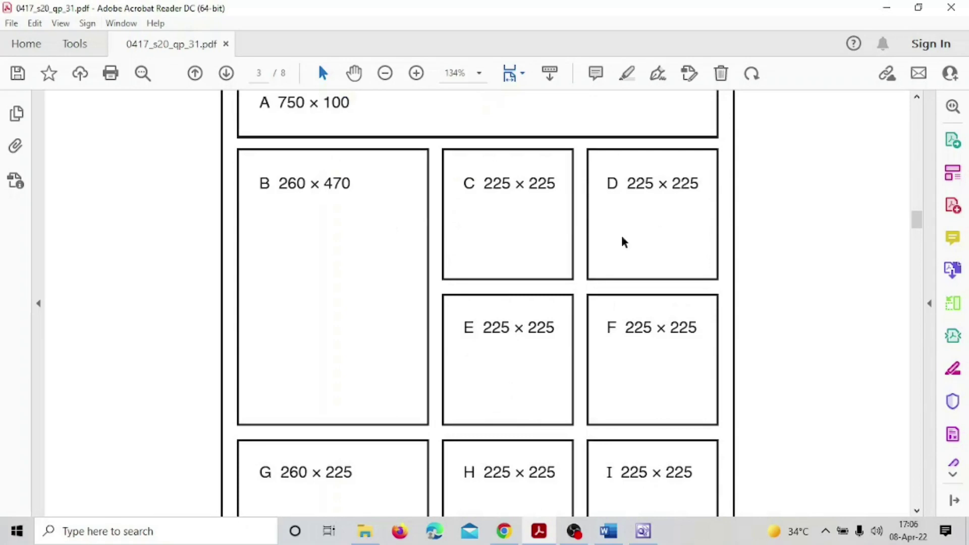
pyautogui.scroll(-2, 457, 394)
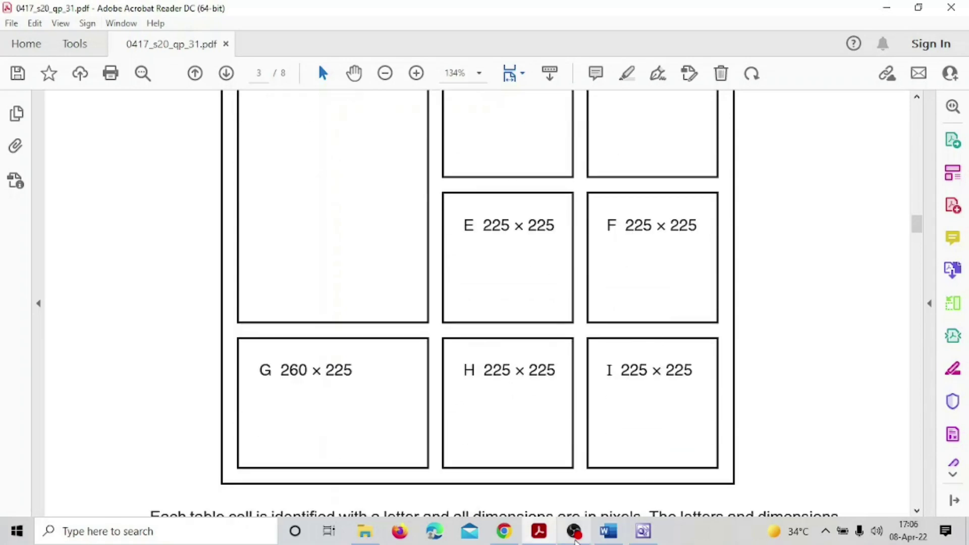
# Step: Return to FrontPage and insert a table with 4 rows and 3 columns in tgc.htm
pyautogui.click(643, 531)
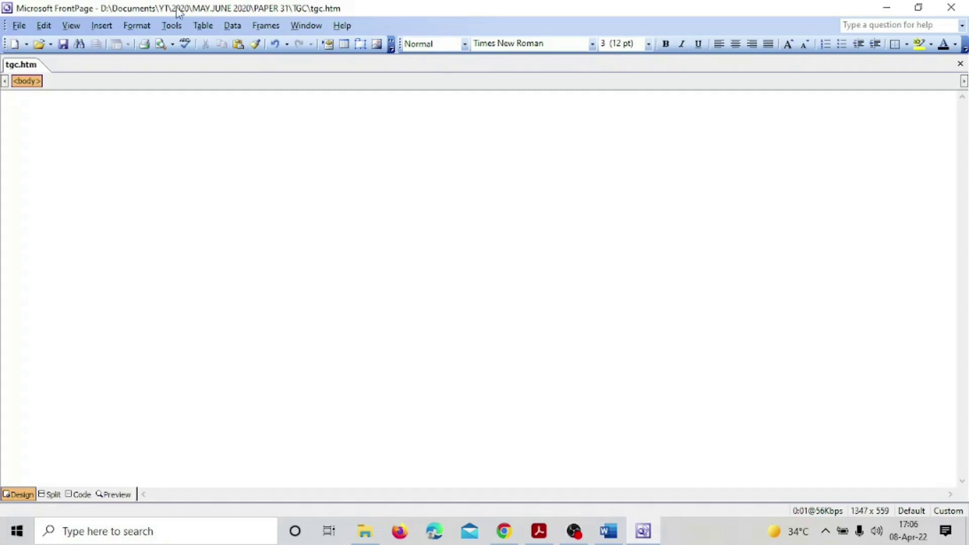
pyautogui.click(203, 25)
pyautogui.moveTo(219, 75)
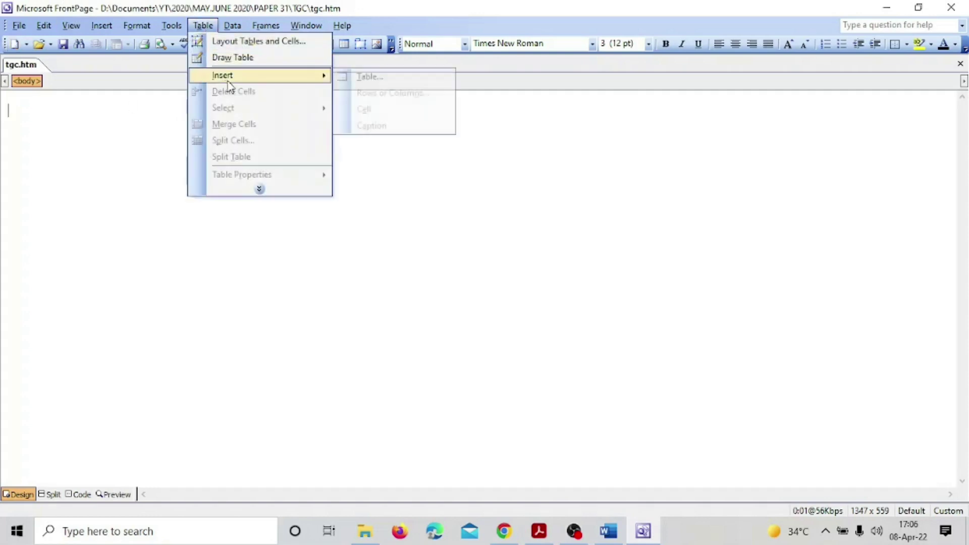
pyautogui.click(375, 79)
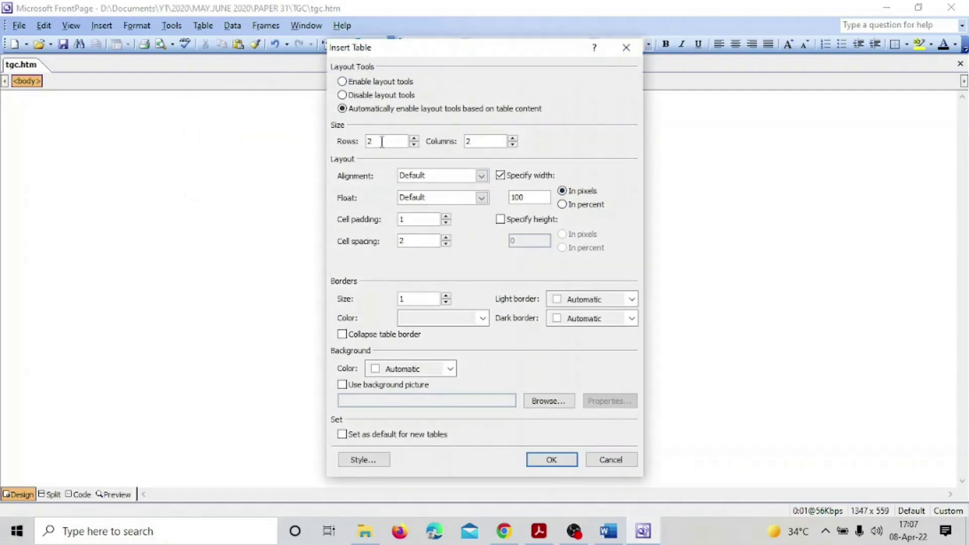
pyautogui.write('4')
pyautogui.moveTo(480, 141); pyautogui.dragTo(430, 141)
pyautogui.write('3')
pyautogui.click(552, 459)
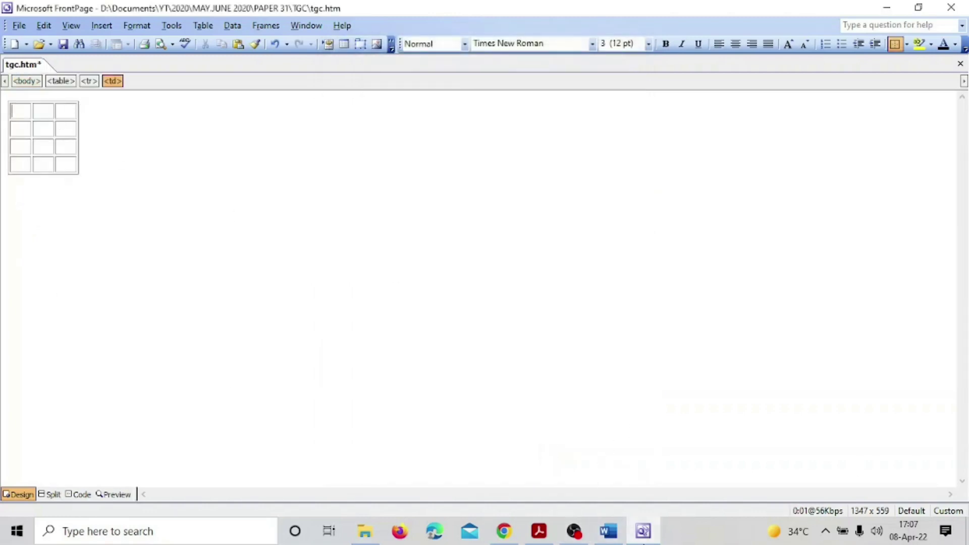
# Step: Compare the table with the exam paper's layout diagram and merge the three cells of its top row in FrontPage
pyautogui.moveTo(644, 536)
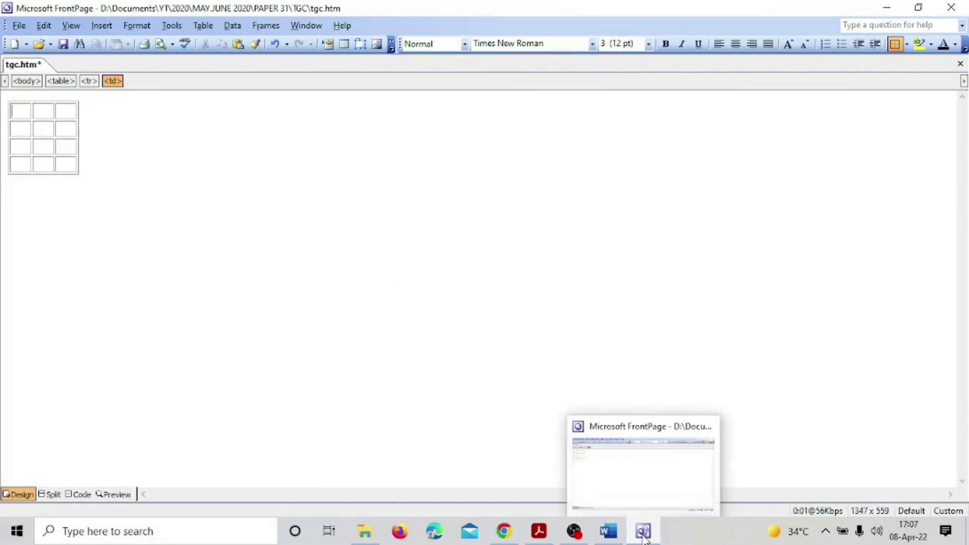
pyautogui.click(643, 536)
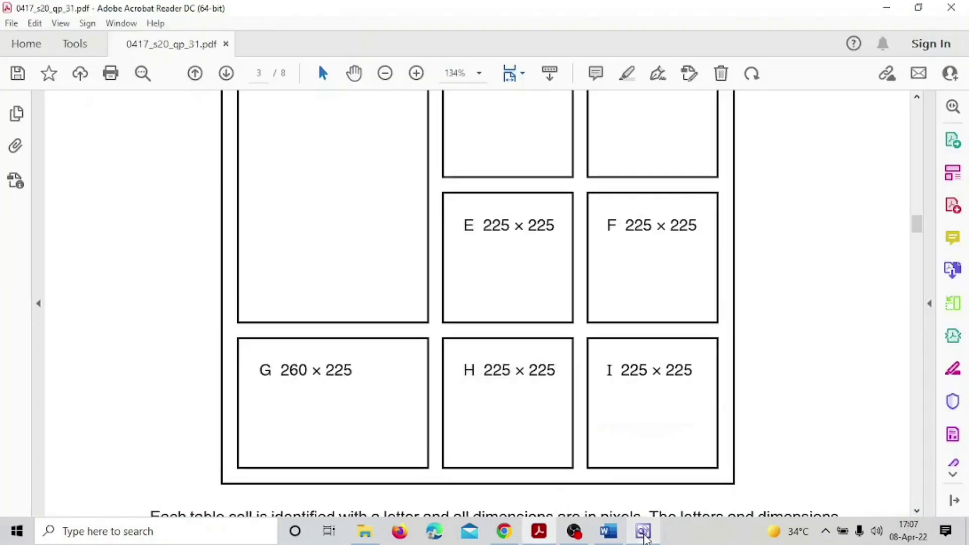
pyautogui.scroll(5, 488, 272)
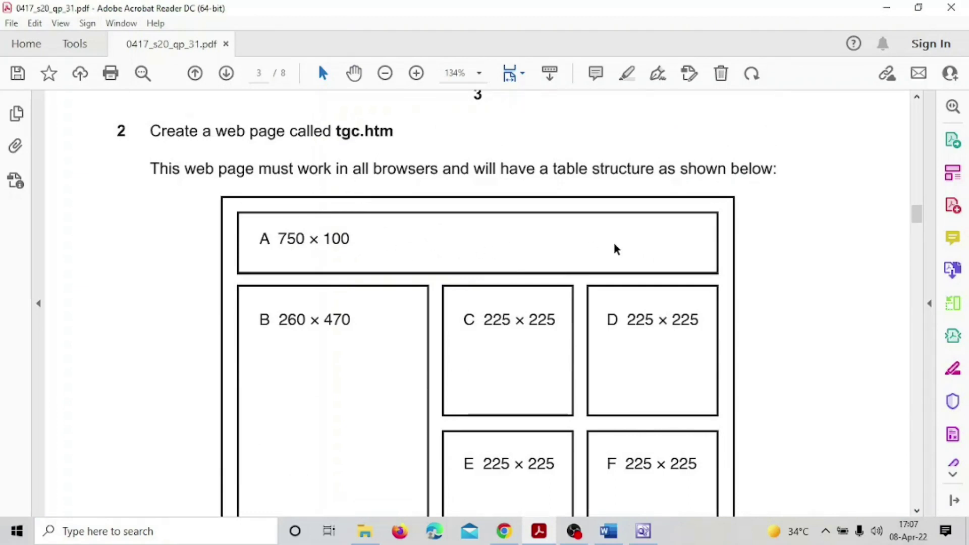
pyautogui.scroll(-2, 480, 393)
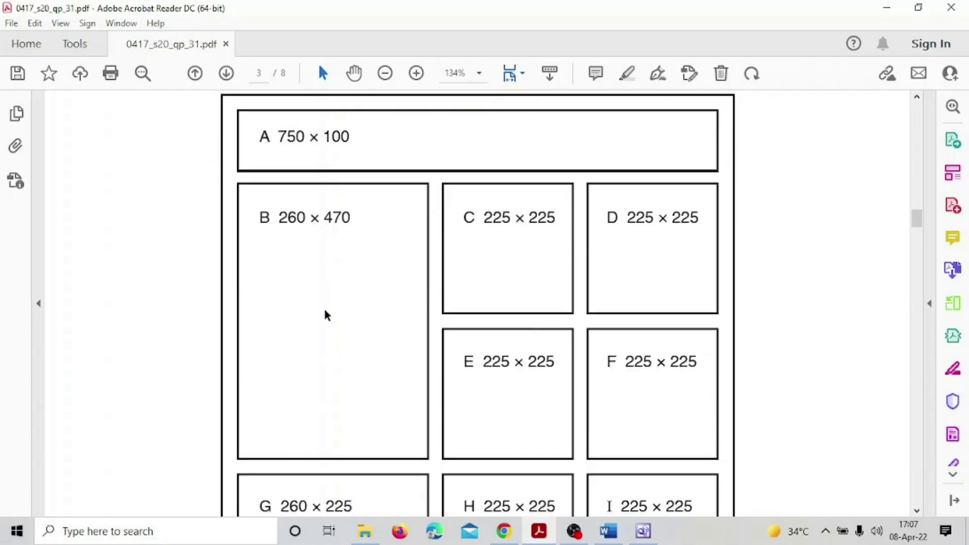
pyautogui.scroll(-2, 333, 378)
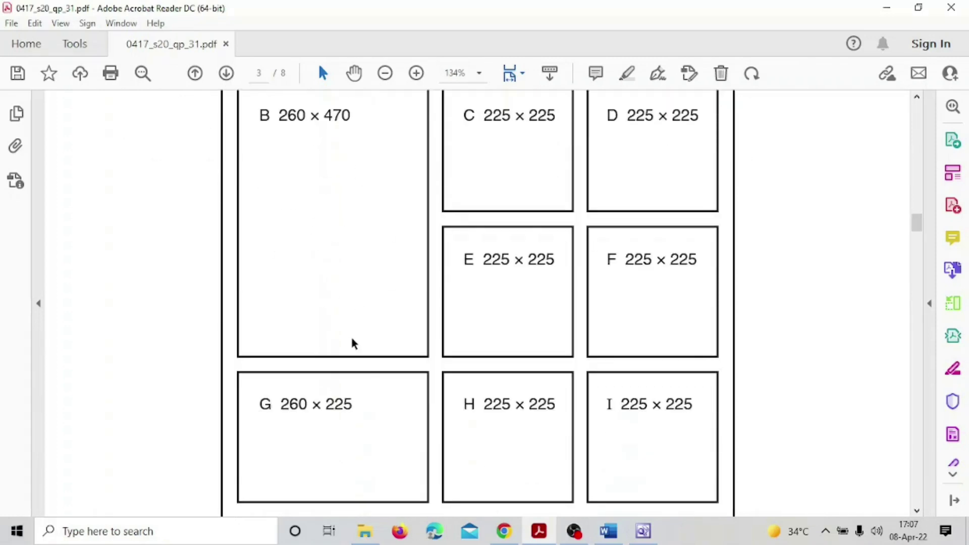
pyautogui.click(643, 533)
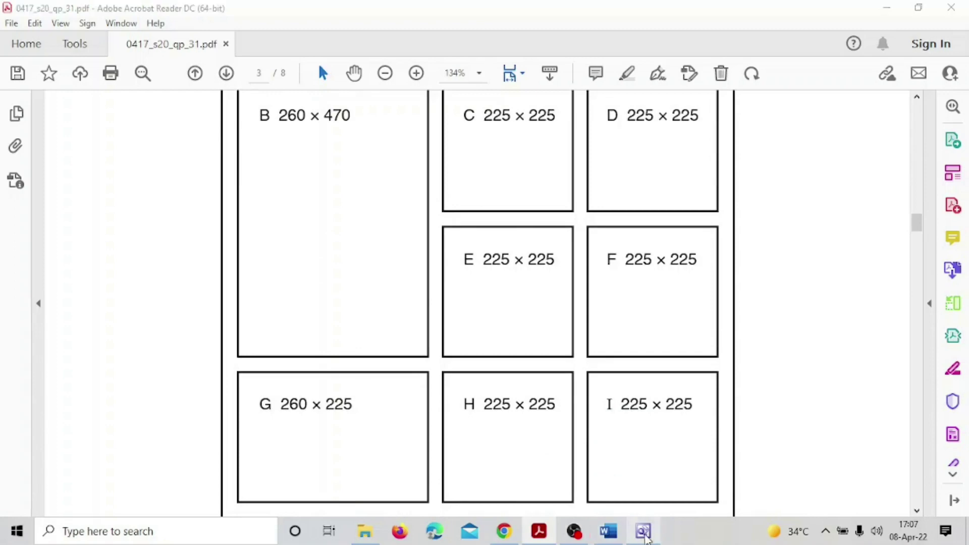
pyautogui.moveTo(27, 109); pyautogui.dragTo(74, 112)
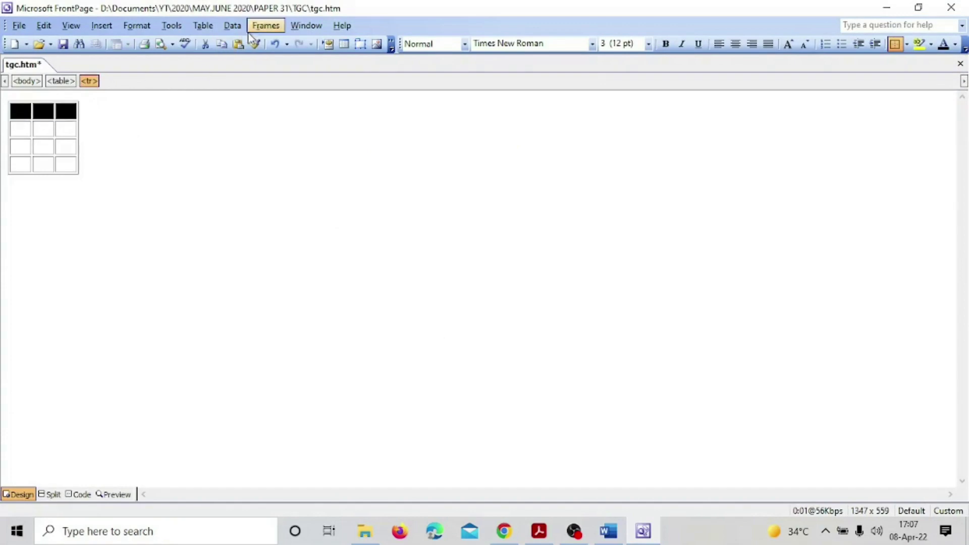
pyautogui.click(203, 26)
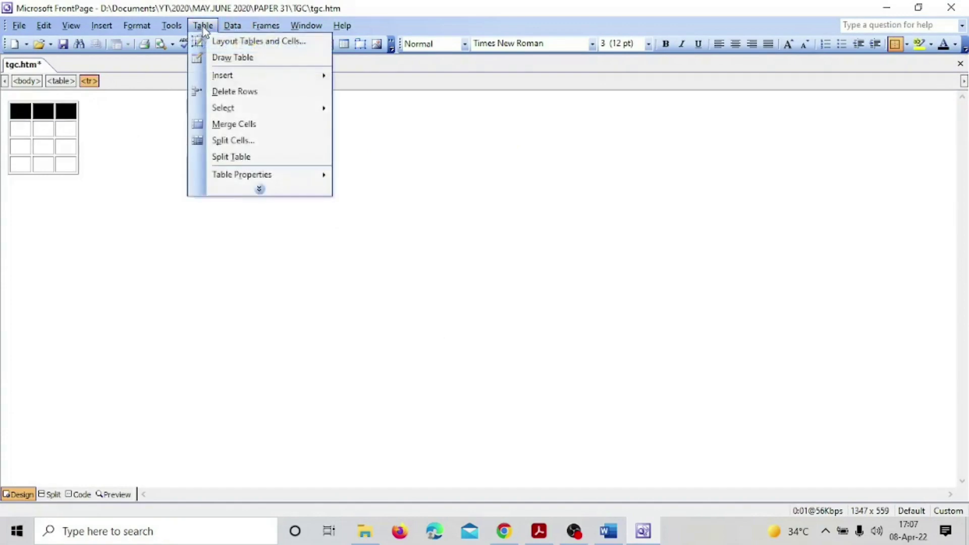
pyautogui.click(237, 123)
pyautogui.click(173, 175)
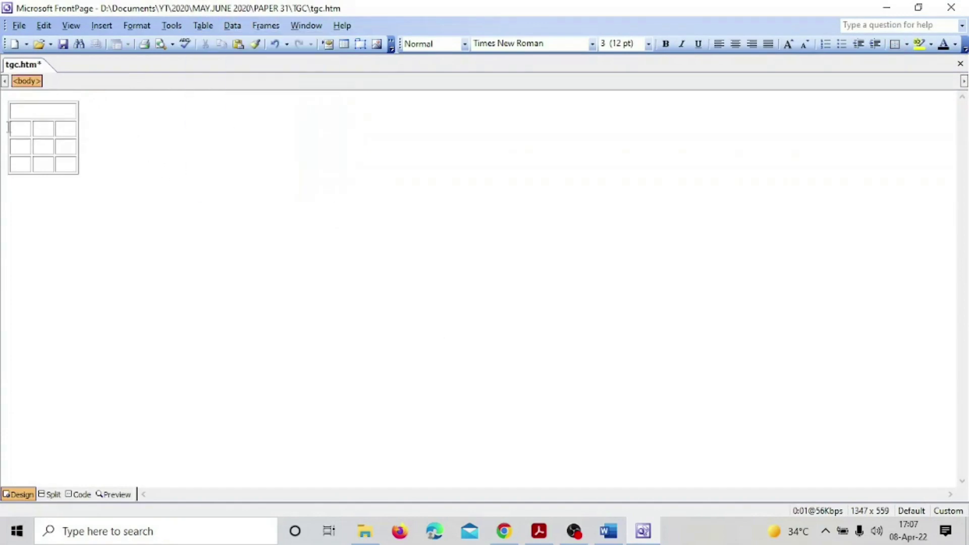
# Step: Merge the first-column cells of the table's second and third rows
pyautogui.moveTo(19, 128); pyautogui.dragTo(19, 139)
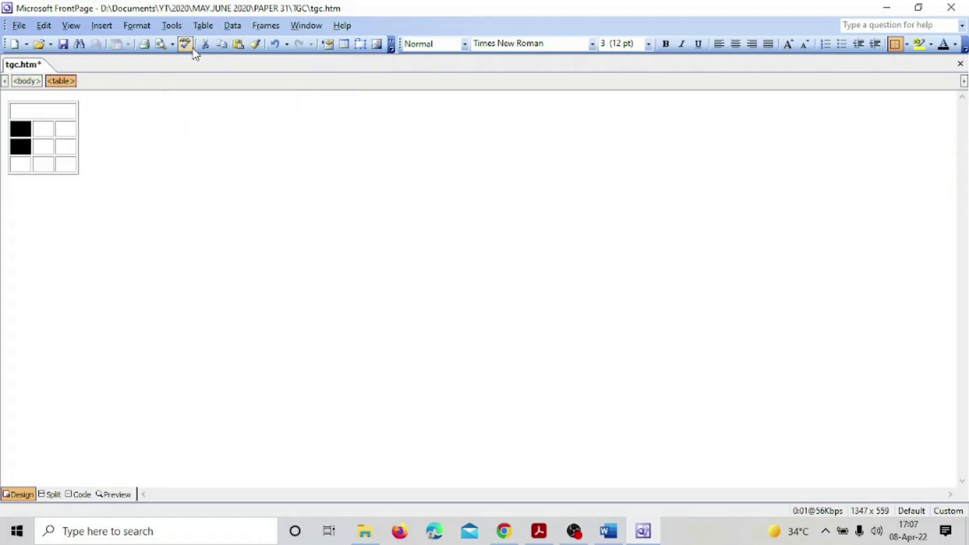
pyautogui.click(203, 26)
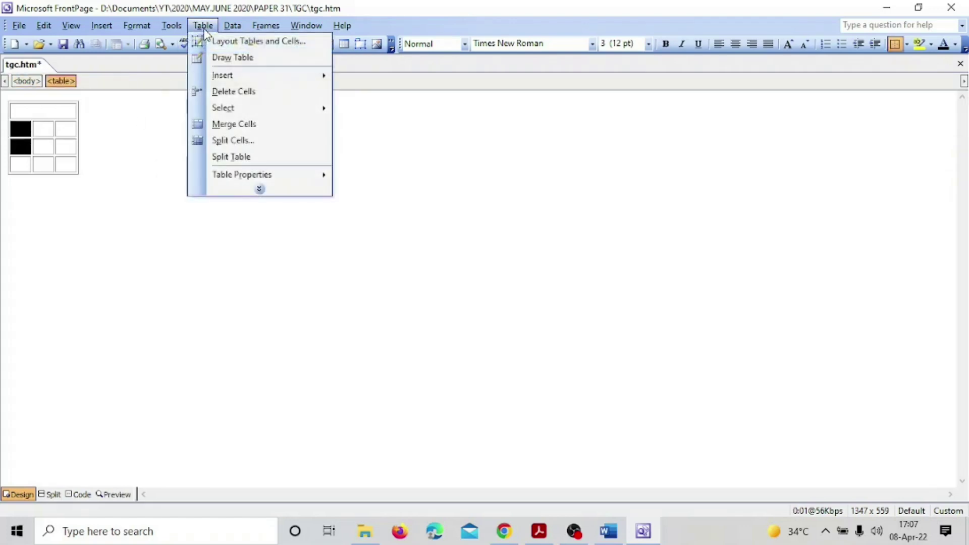
pyautogui.click(234, 126)
pyautogui.click(210, 192)
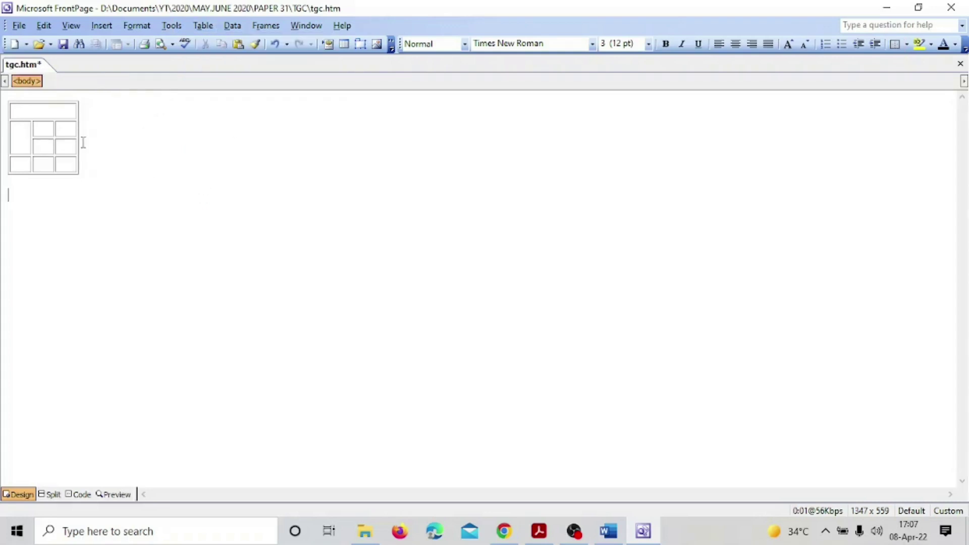
# Step: Place the cursor in the merged top cell and check cell A's required width and height in the exam paper PDF
pyautogui.click(49, 112)
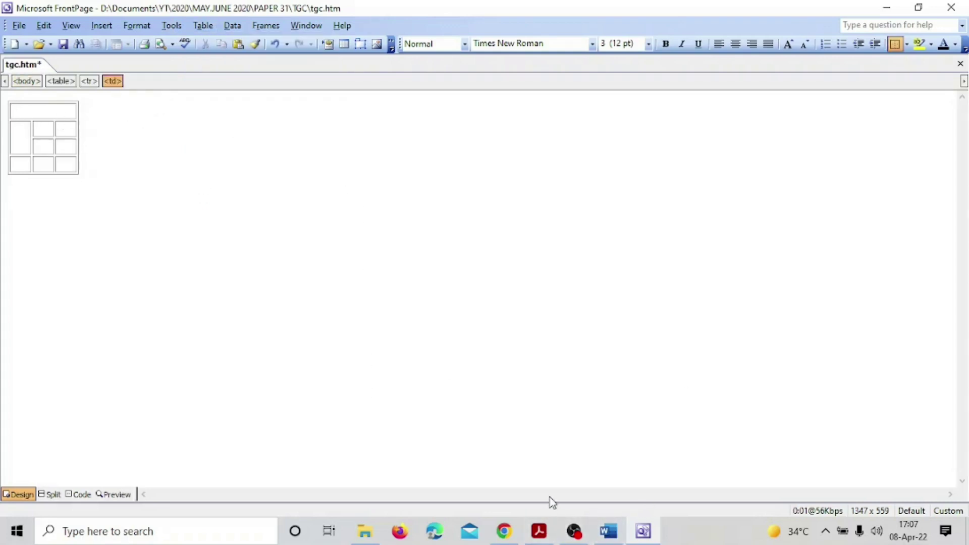
pyautogui.click(539, 531)
pyautogui.scroll(5, 463, 407)
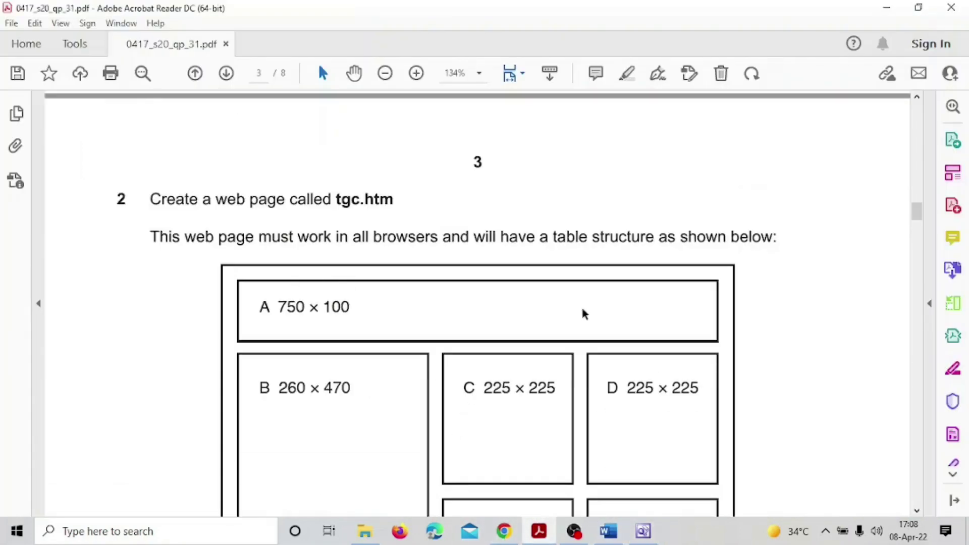
pyautogui.scroll(-4, 454, 419)
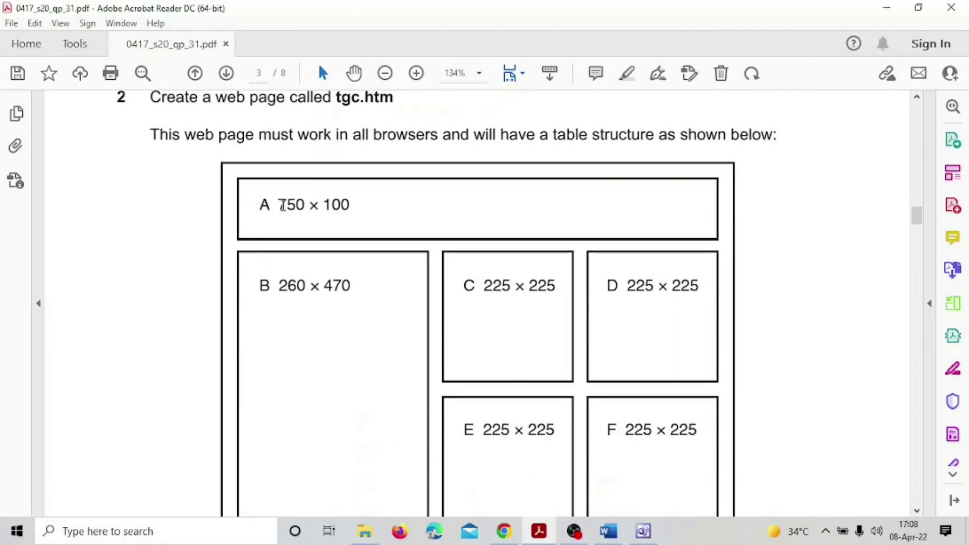
pyautogui.doubleClick(282, 205)
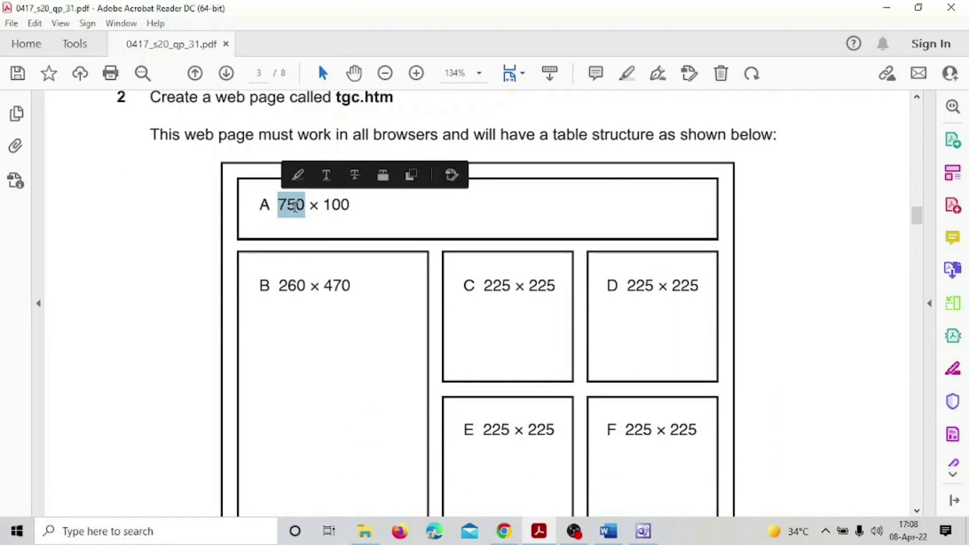
pyautogui.moveTo(329, 208); pyautogui.dragTo(351, 214)
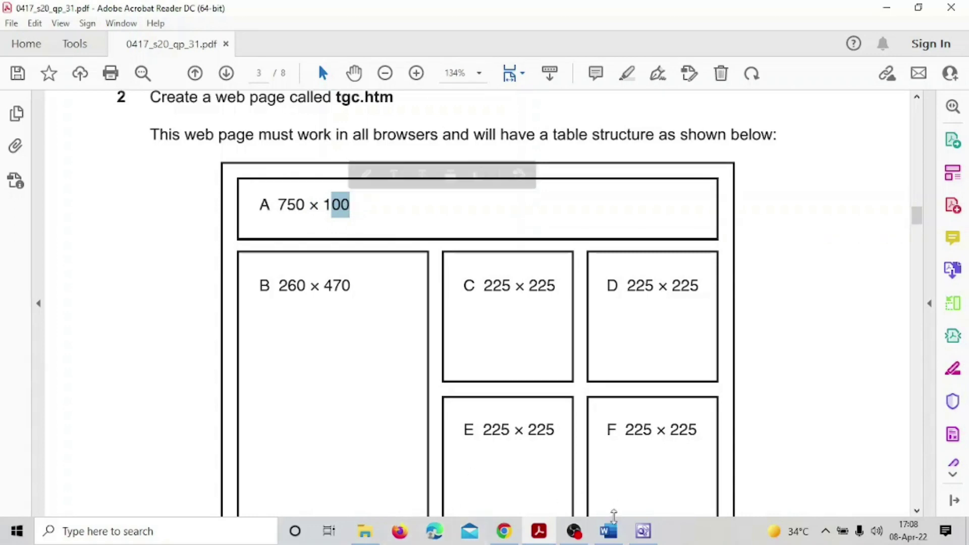
# Step: Return to FrontPage and set the width of the whole table to 750 pixels
pyautogui.click(643, 531)
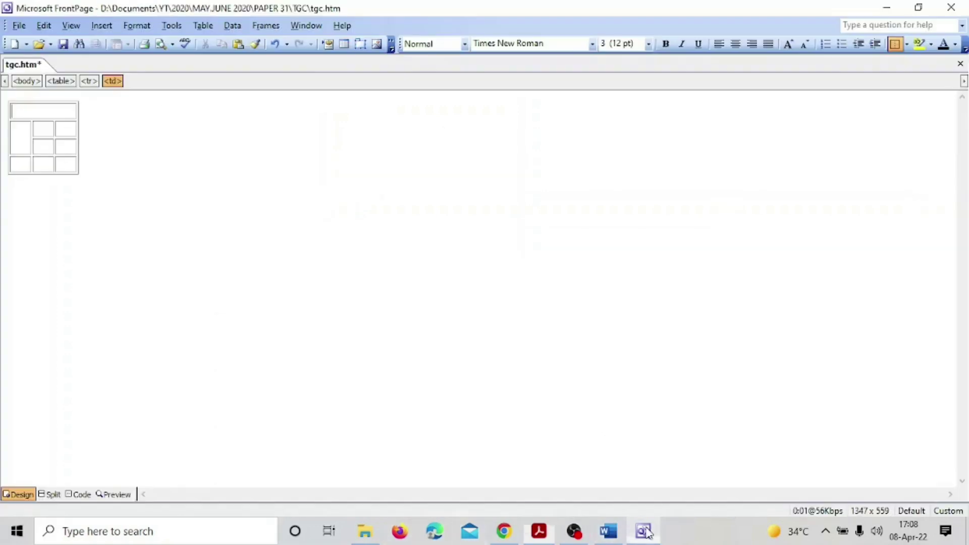
pyautogui.rightClick(26, 111)
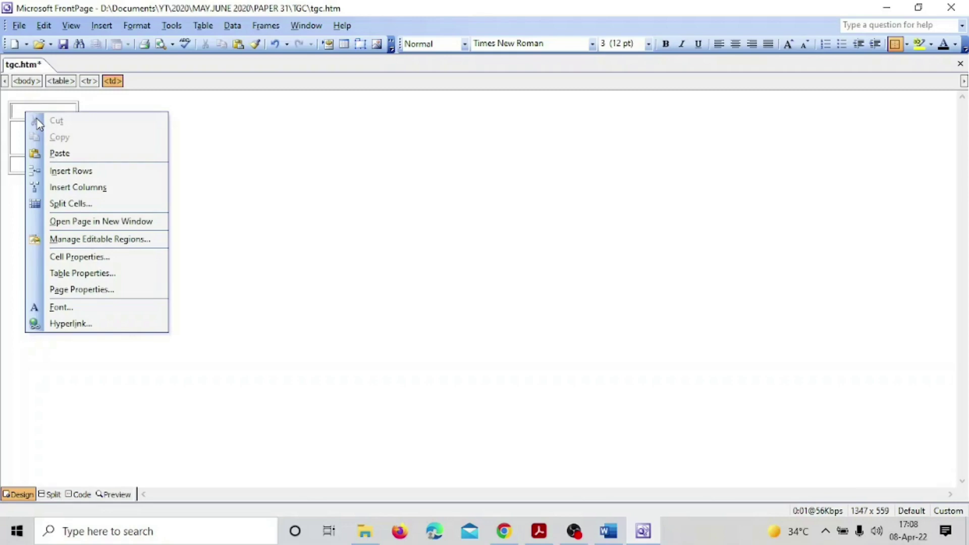
pyautogui.click(79, 273)
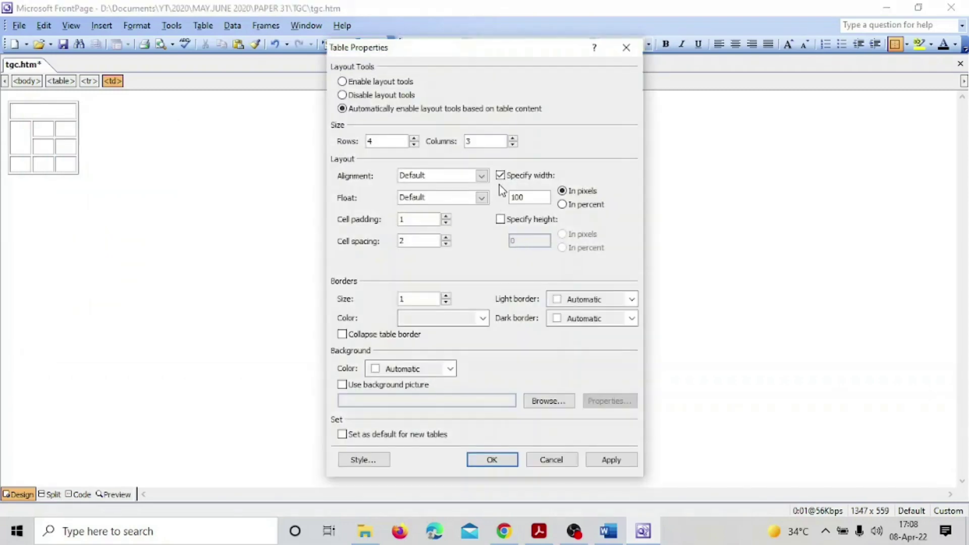
pyautogui.doubleClick(528, 197)
pyautogui.write('750')
pyautogui.click(612, 460)
pyautogui.click(492, 460)
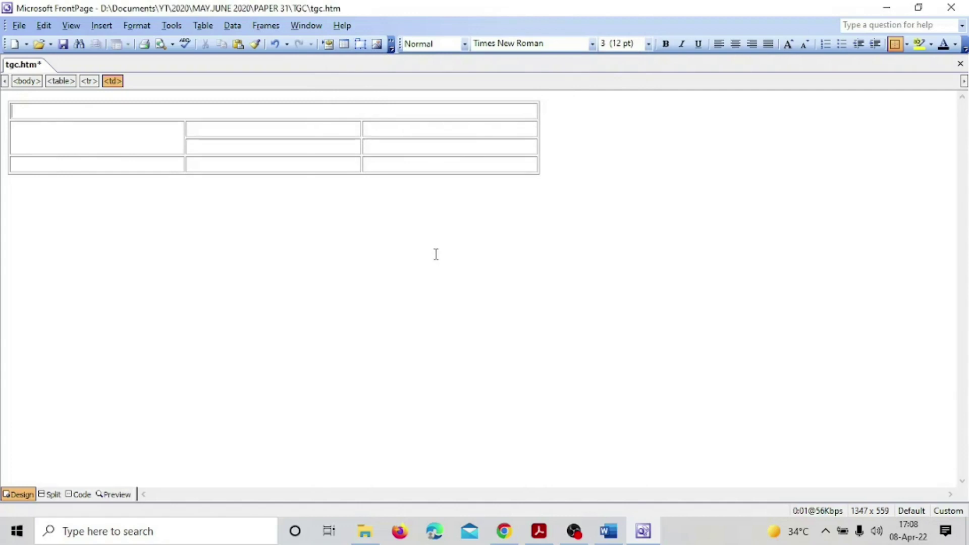
# Step: Set the height of the merged top cell A to 100 pixels, leaving its width unspecified
pyautogui.rightClick(120, 111)
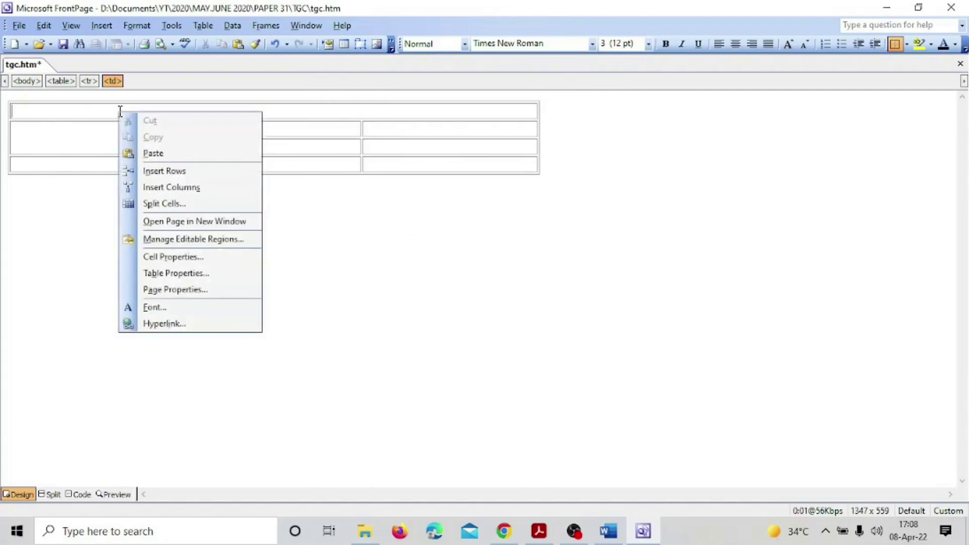
pyautogui.click(184, 260)
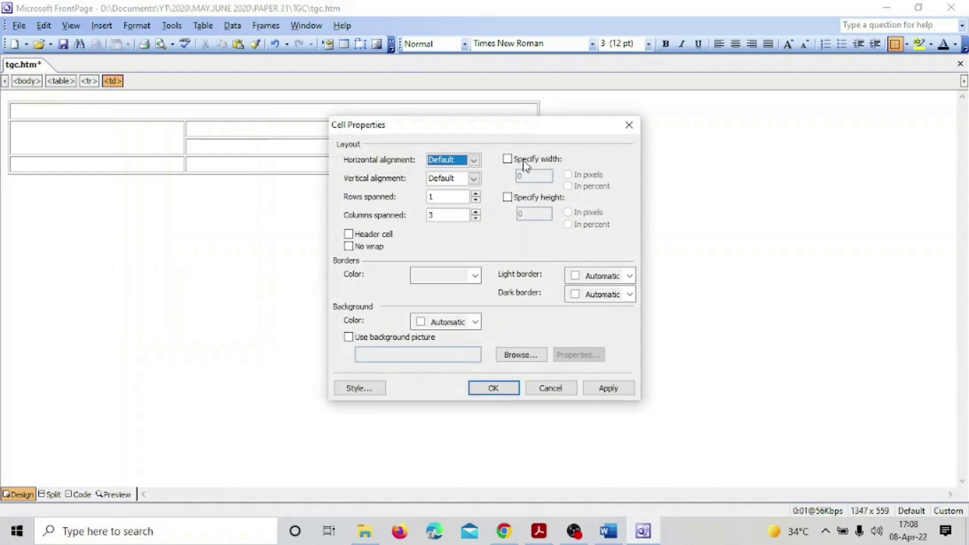
pyautogui.click(507, 159)
pyautogui.click(508, 159)
pyautogui.click(508, 197)
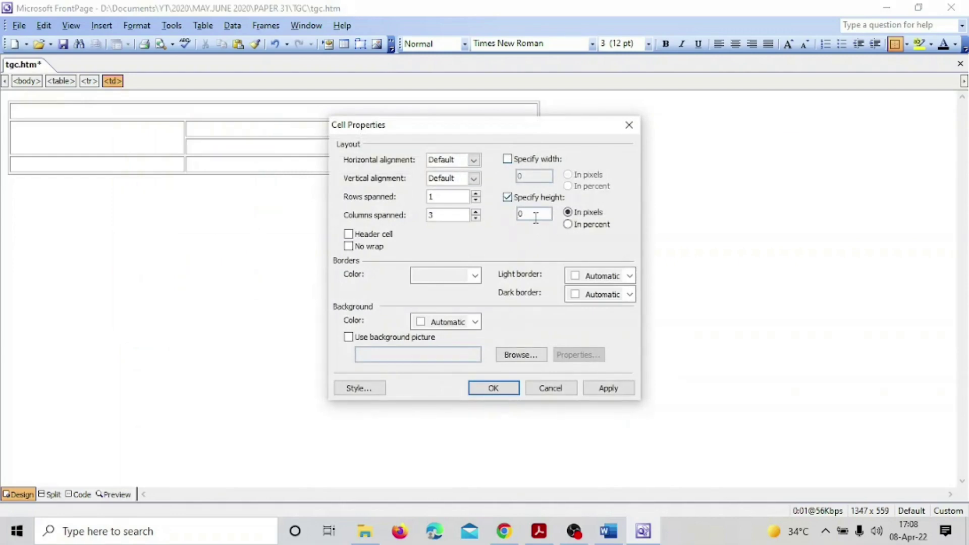
pyautogui.doubleClick(535, 216)
pyautogui.click(548, 535)
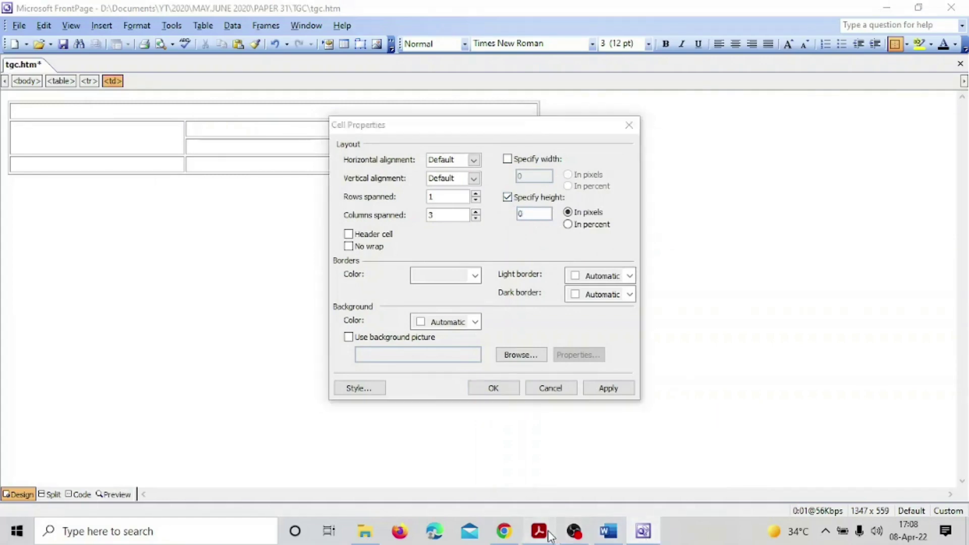
pyautogui.click(549, 535)
pyautogui.write('100')
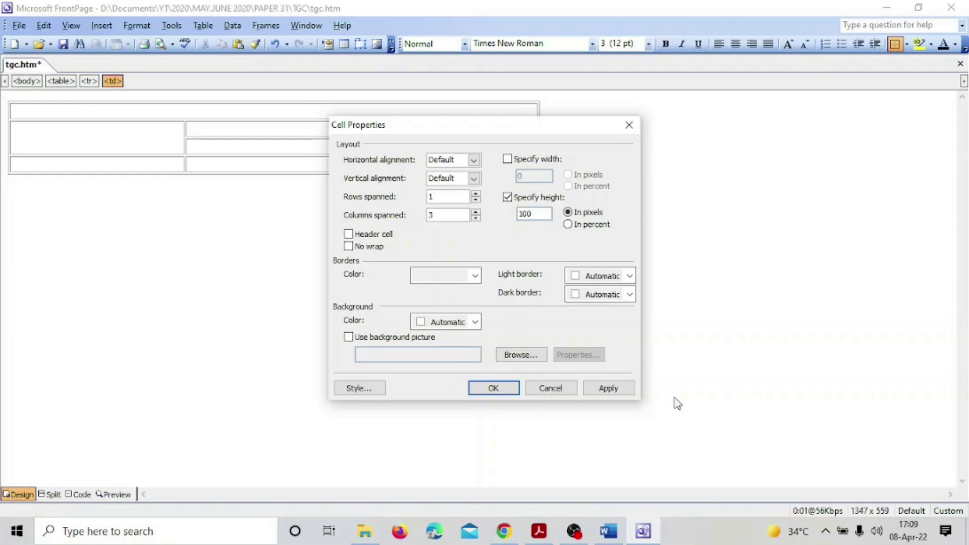
pyautogui.click(610, 388)
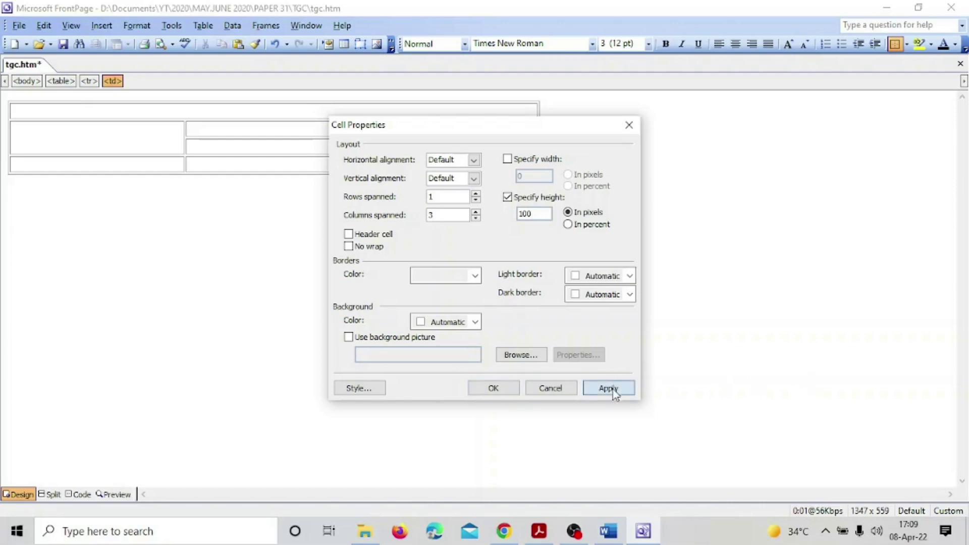
pyautogui.click(494, 388)
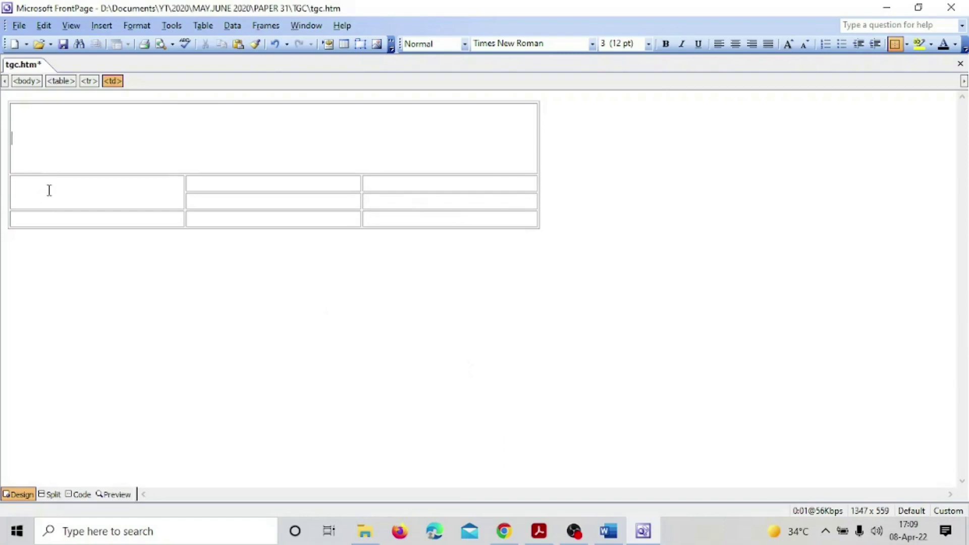
# Step: Check cell B's required width and height in the exam paper PDF, then return to the table in FrontPage
pyautogui.click(539, 536)
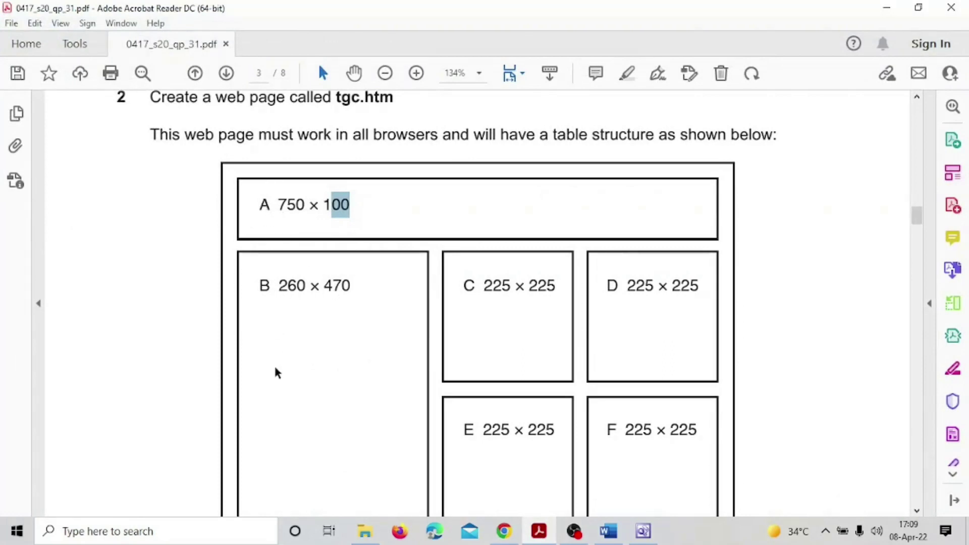
pyautogui.scroll(-3, 686, 485)
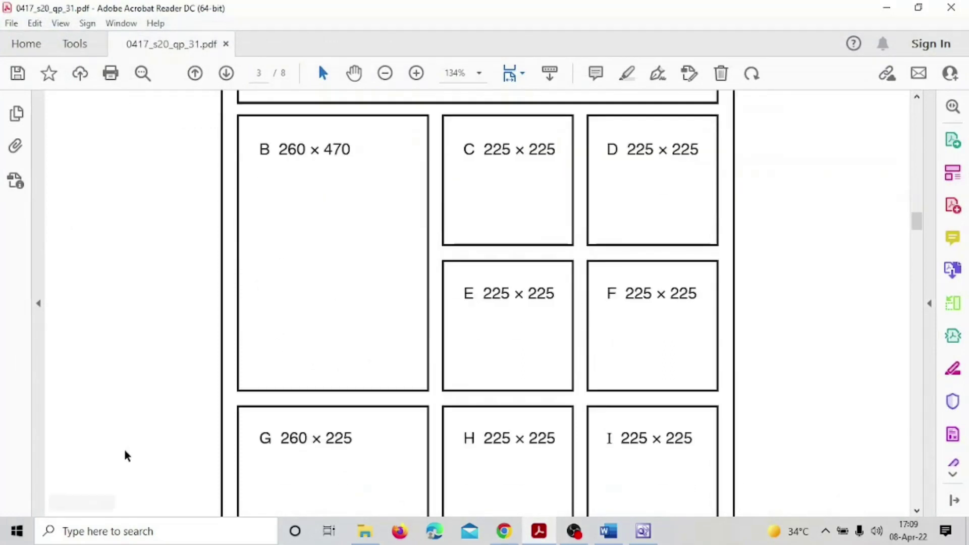
pyautogui.scroll(2, 497, 450)
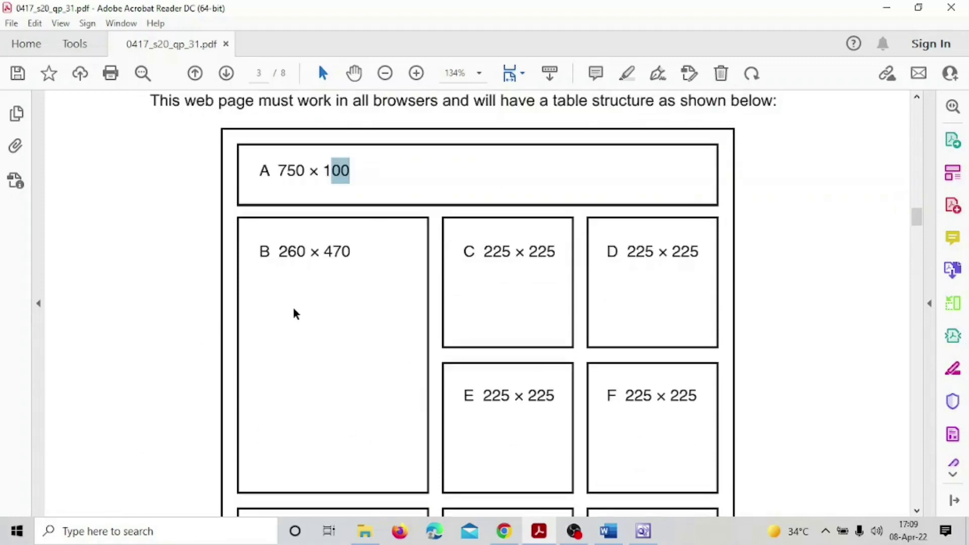
pyautogui.click(642, 531)
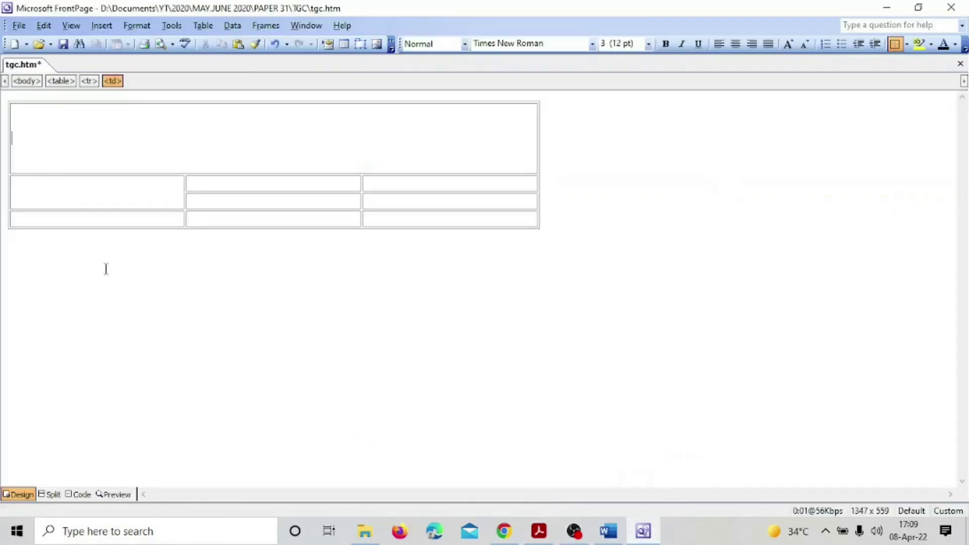
pyautogui.rightClick(71, 186)
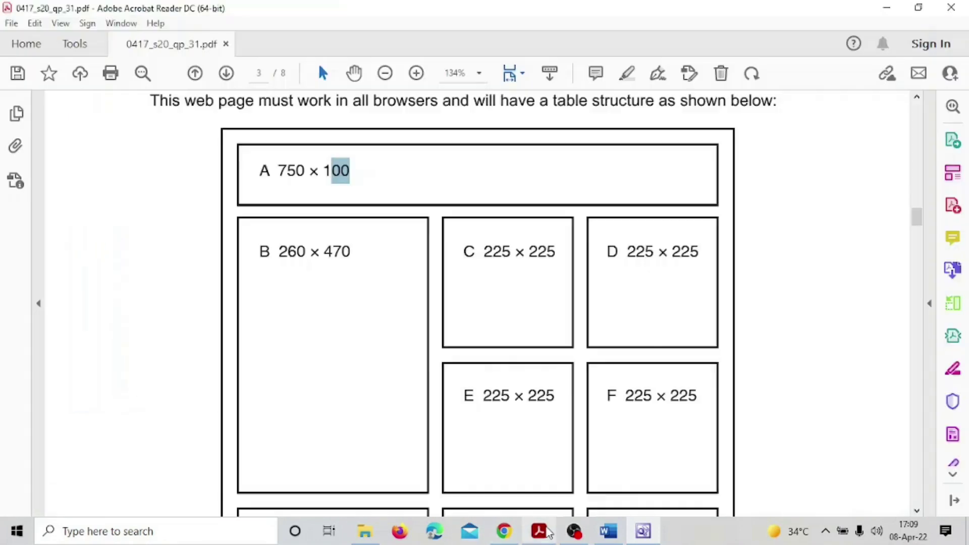
pyautogui.click(548, 533)
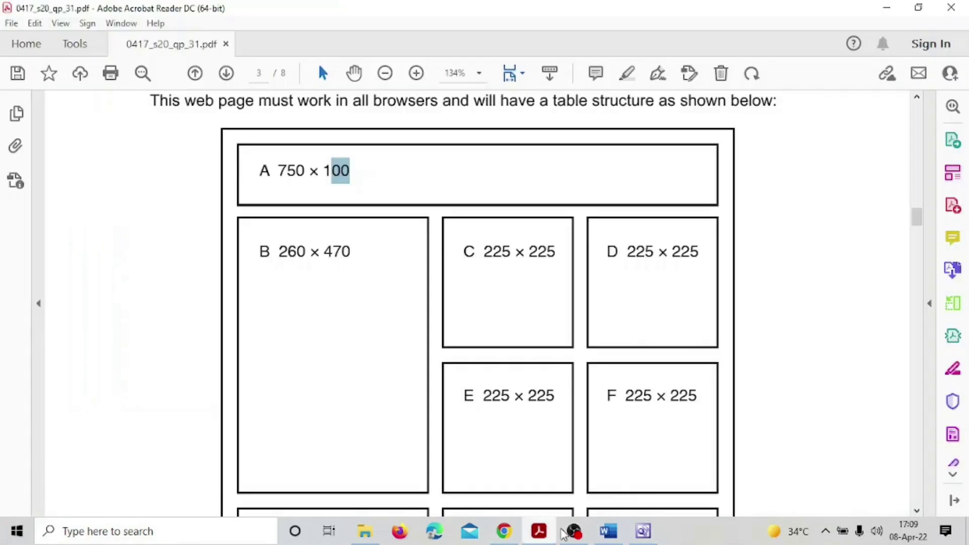
pyautogui.click(643, 531)
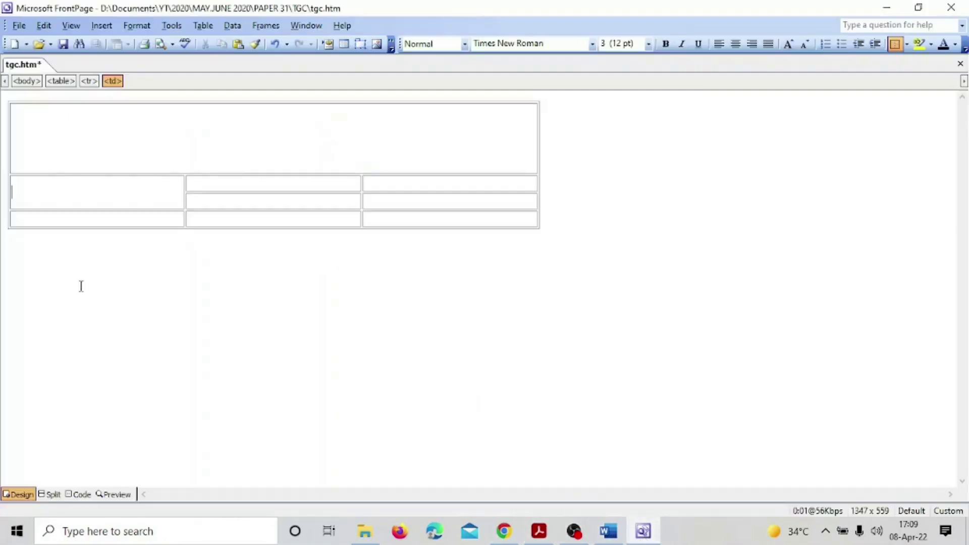
# Step: Set the merged first-column cell B to a width of 260 pixels and a height of 470 pixels
pyautogui.rightClick(86, 193)
pyautogui.click(157, 346)
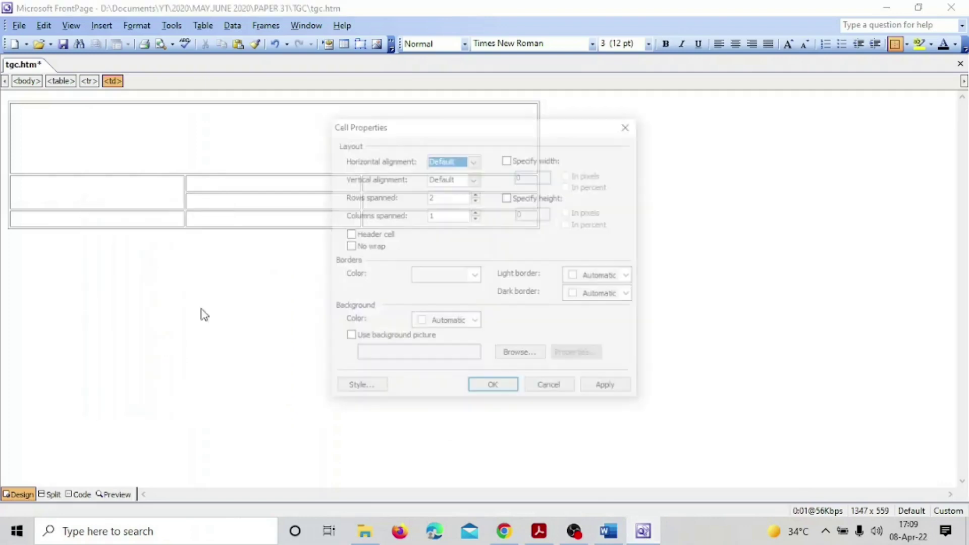
pyautogui.click(508, 161)
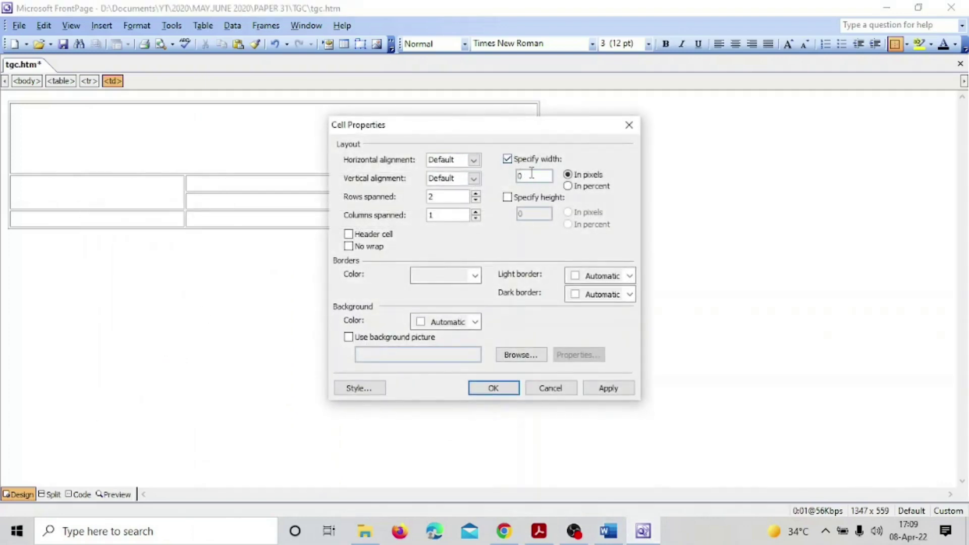
pyautogui.write('26')
pyautogui.click(507, 197)
pyautogui.write('470')
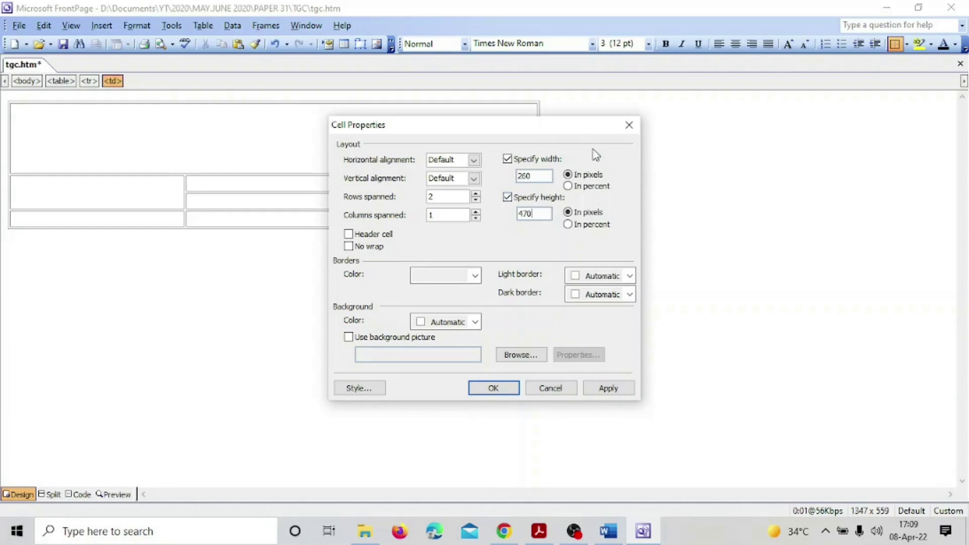
pyautogui.click(608, 387)
pyautogui.click(493, 387)
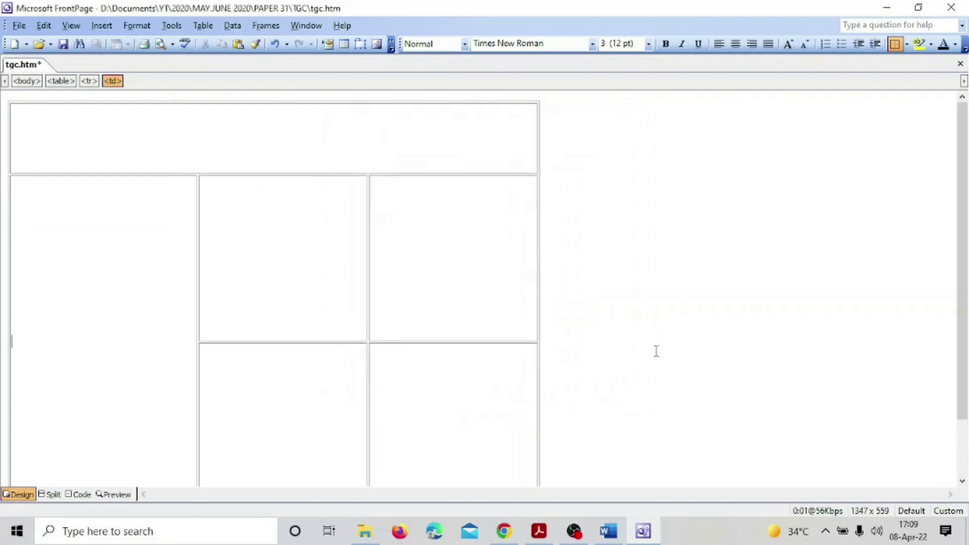
# Step: Check cell C's size in the exam paper and set the second row's middle cell to 225 pixels wide and 225 pixels high
pyautogui.scroll(-3, 428, 325)
pyautogui.scroll(2, 428, 323)
pyautogui.rightClick(238, 233)
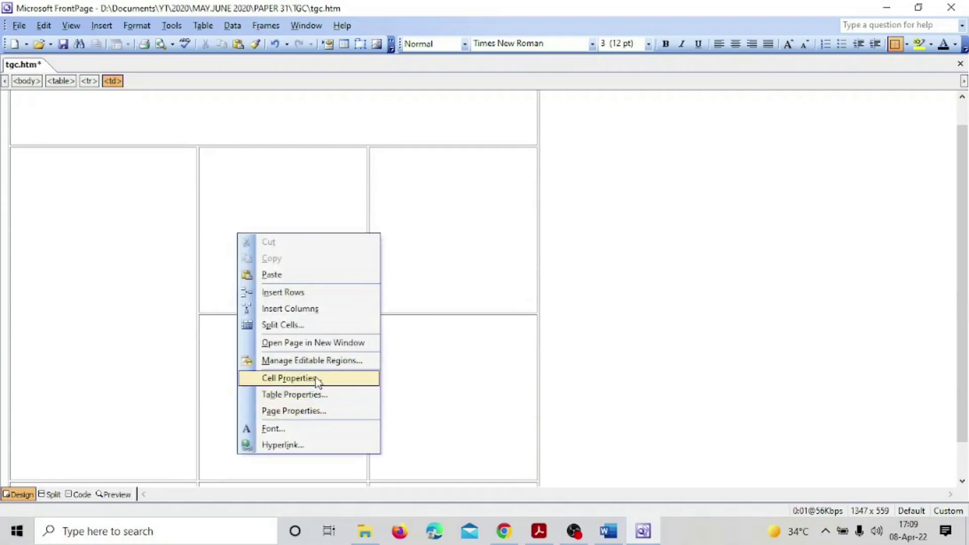
pyautogui.click(317, 379)
pyautogui.click(541, 531)
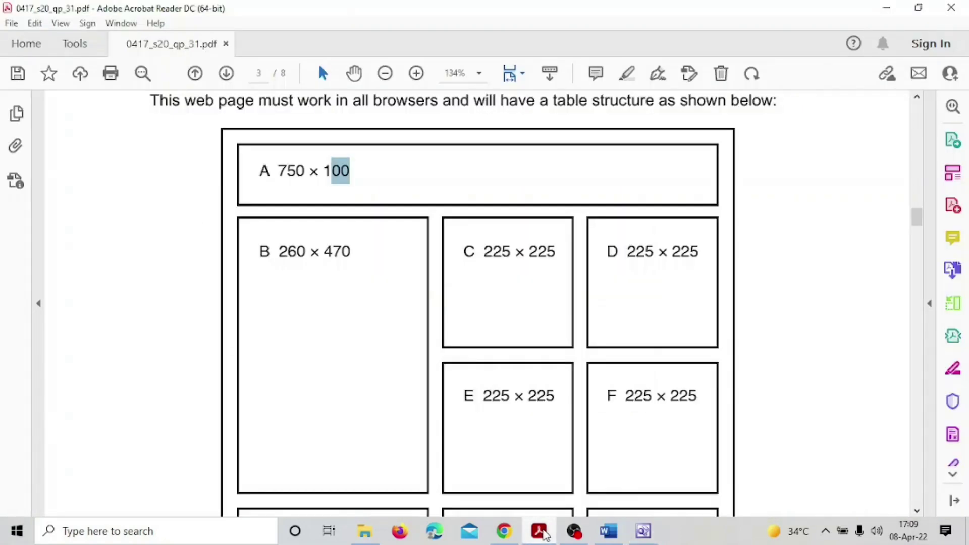
pyautogui.click(540, 531)
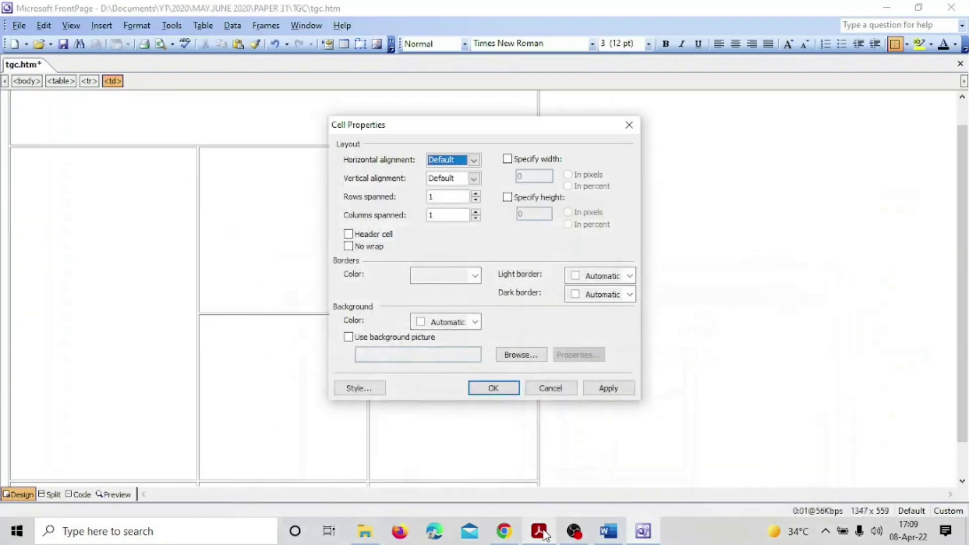
pyautogui.click(507, 159)
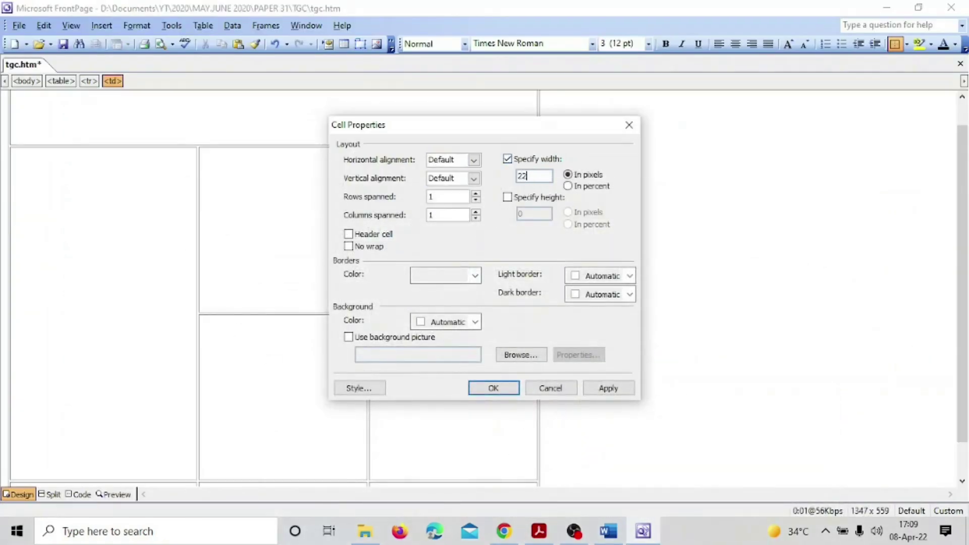
pyautogui.click(508, 197)
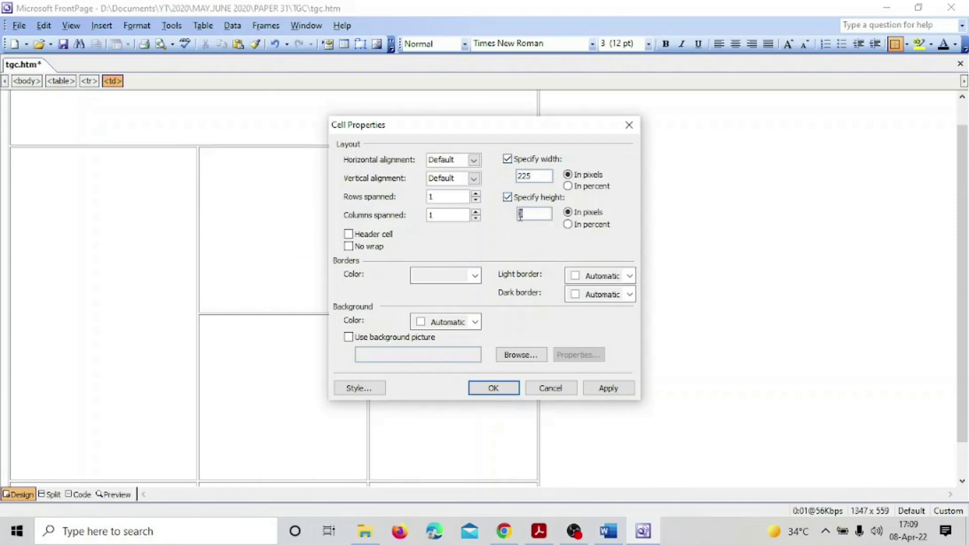
pyautogui.write('225')
pyautogui.click(608, 389)
pyautogui.click(501, 393)
# Step: Set cell D, the last cell of the second row, to a width and height of 225 pixels each
pyautogui.rightClick(439, 271)
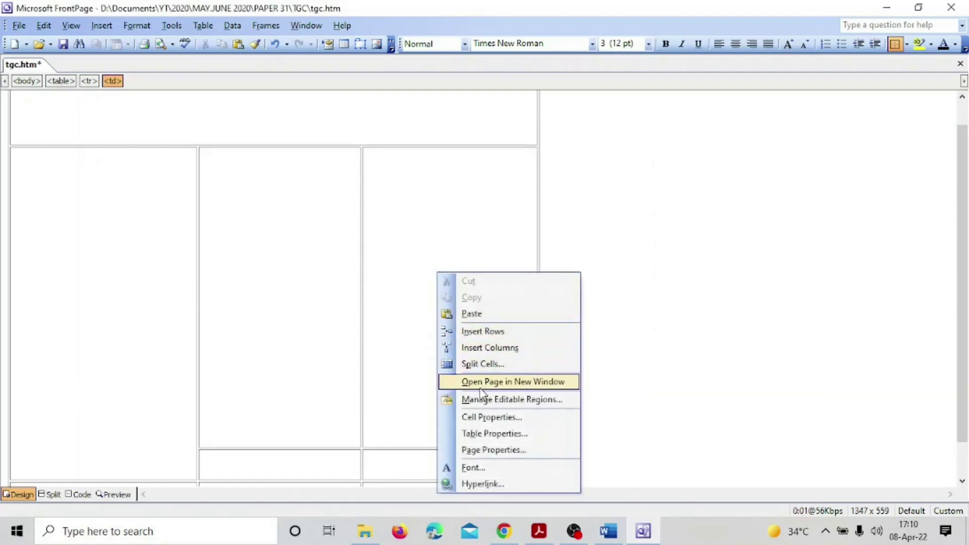
pyautogui.click(477, 416)
pyautogui.click(507, 159)
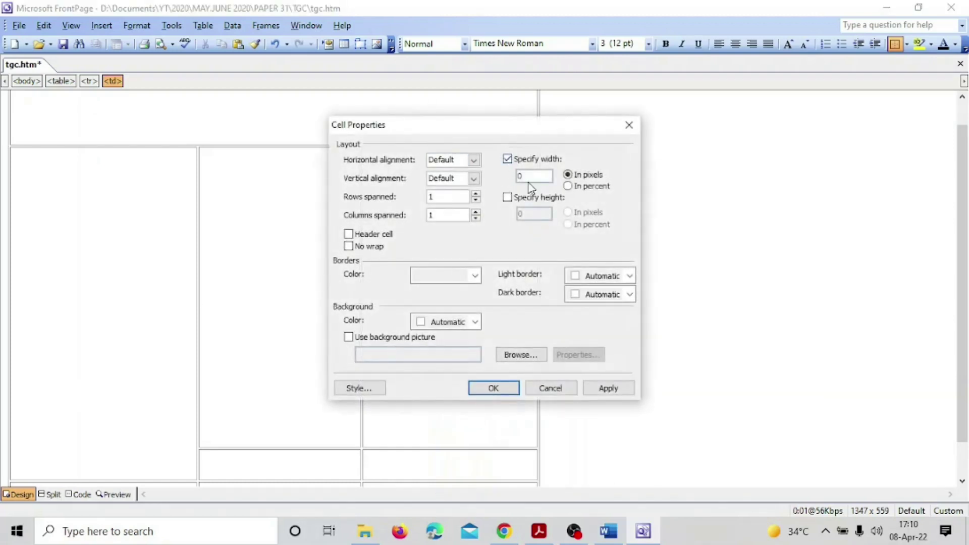
pyautogui.write('225')
pyautogui.click(508, 196)
pyautogui.write('225')
pyautogui.click(608, 389)
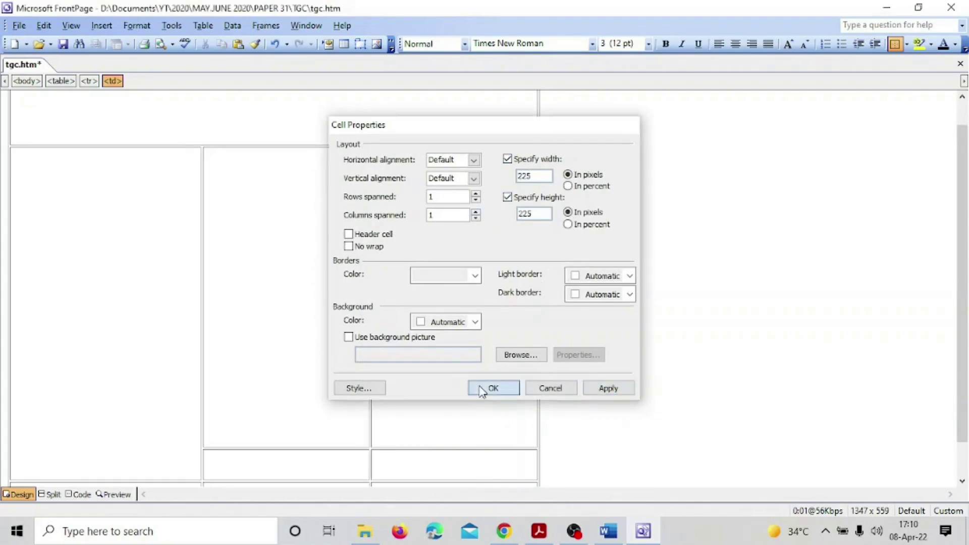
pyautogui.click(493, 388)
# Step: Set cell E, the middle cell of the third row, to 225 pixels wide and 225 pixels high
pyautogui.rightClick(253, 419)
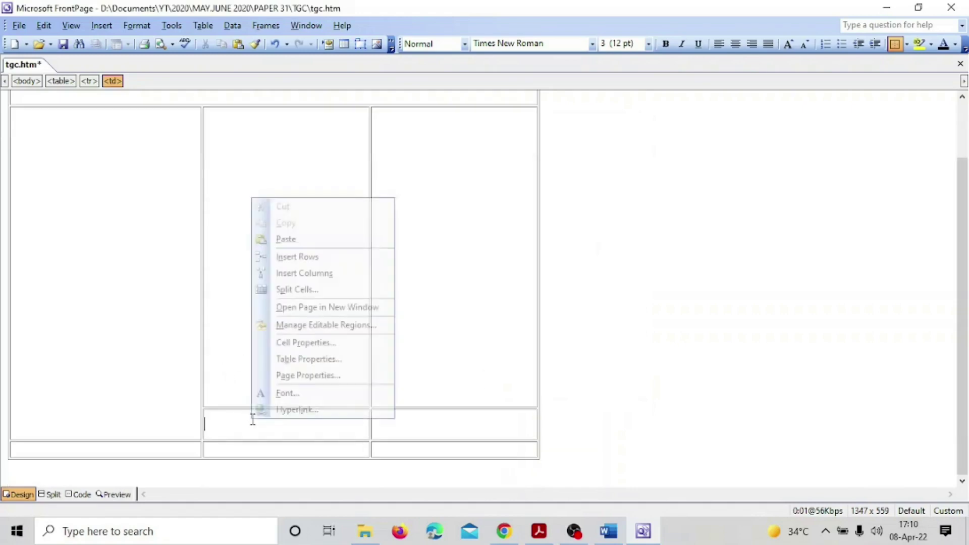
pyautogui.click(316, 347)
pyautogui.click(508, 159)
pyautogui.write('225')
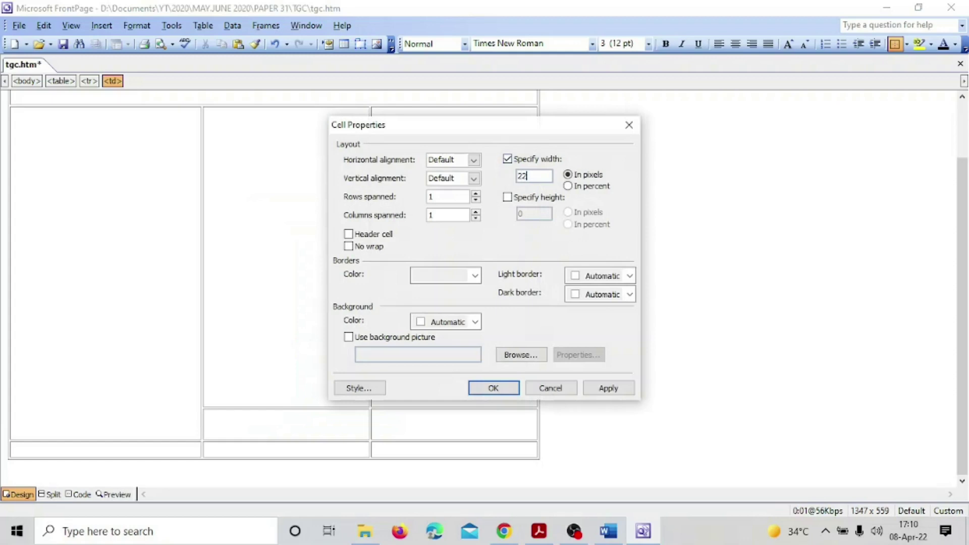
pyautogui.click(508, 197)
pyautogui.click(521, 215)
pyautogui.write('225')
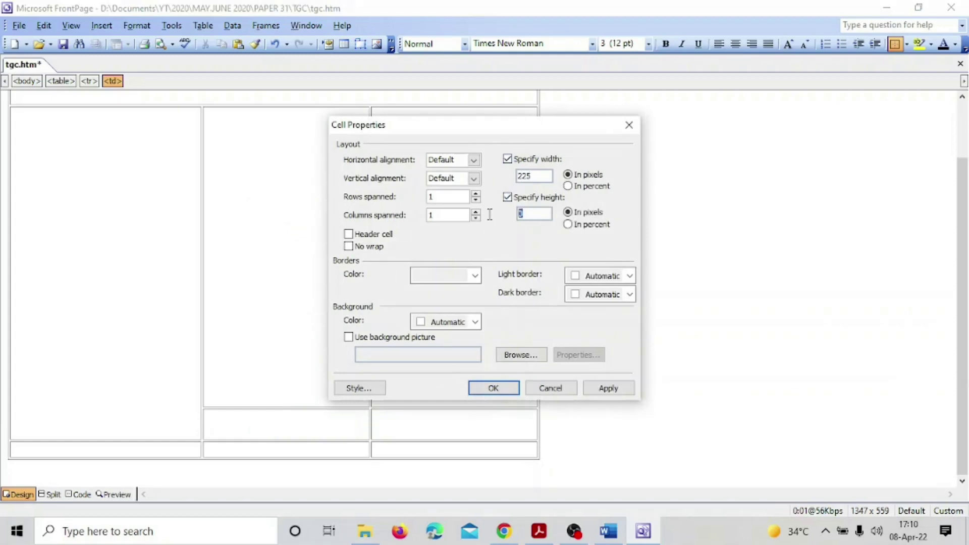
pyautogui.click(609, 388)
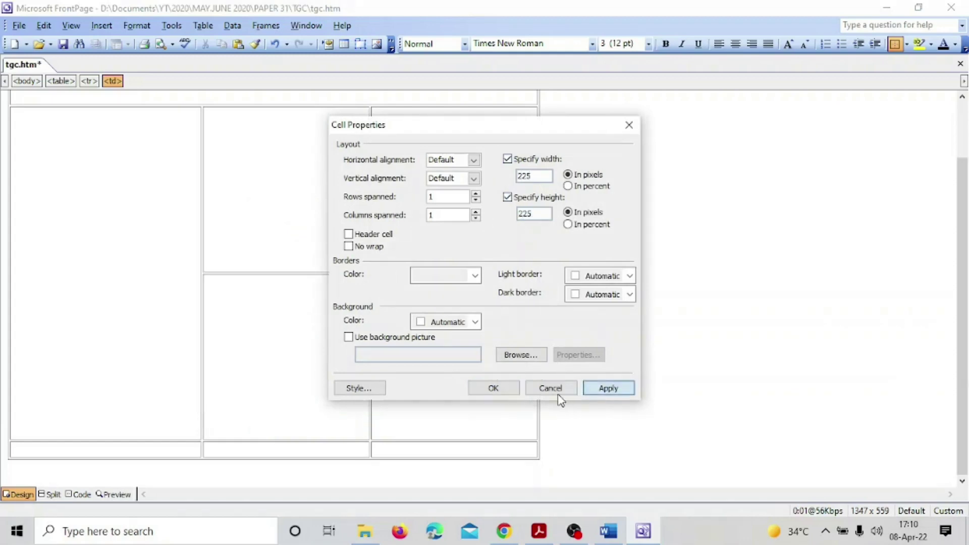
pyautogui.click(482, 390)
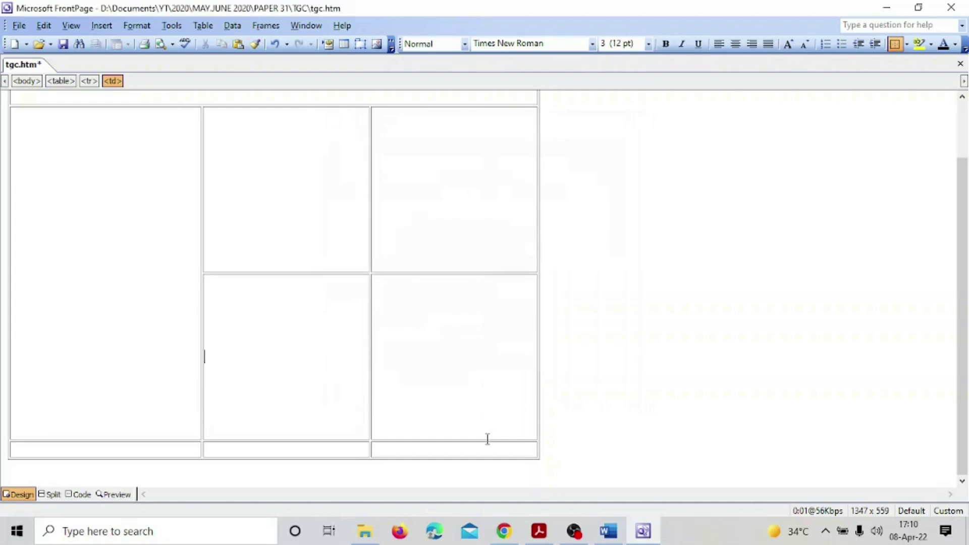
# Step: Set cell F, the last cell of the third row, to 225 pixels wide and 225 pixels high
pyautogui.rightClick(407, 331)
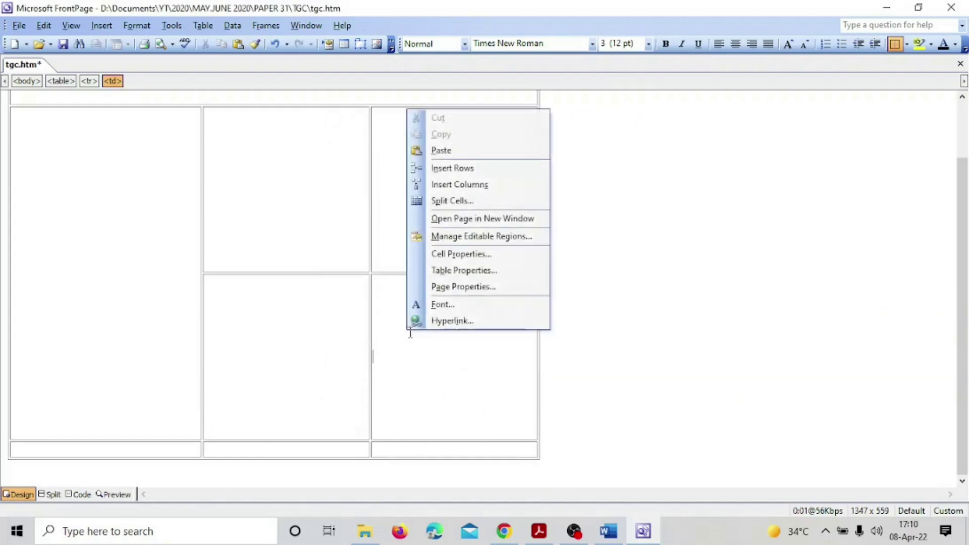
pyautogui.click(474, 255)
pyautogui.click(507, 159)
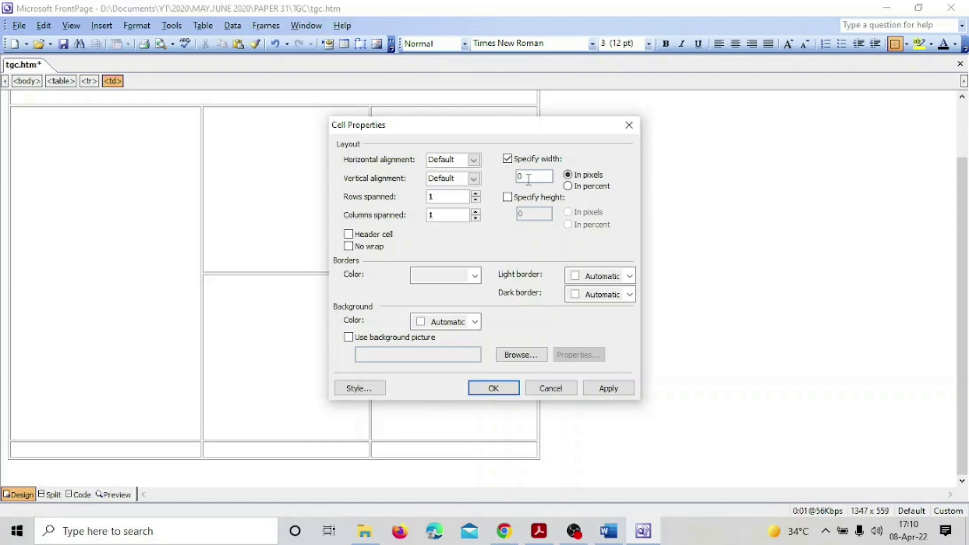
pyautogui.moveTo(525, 176); pyautogui.dragTo(507, 175)
pyautogui.write('22')
pyautogui.click(507, 198)
pyautogui.moveTo(527, 214); pyautogui.dragTo(483, 208)
pyautogui.write('225')
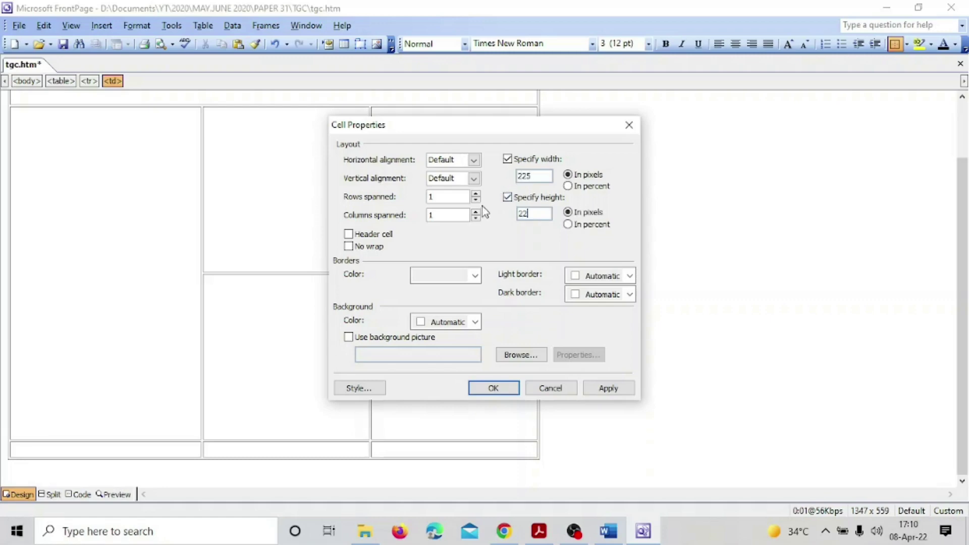
pyautogui.click(487, 388)
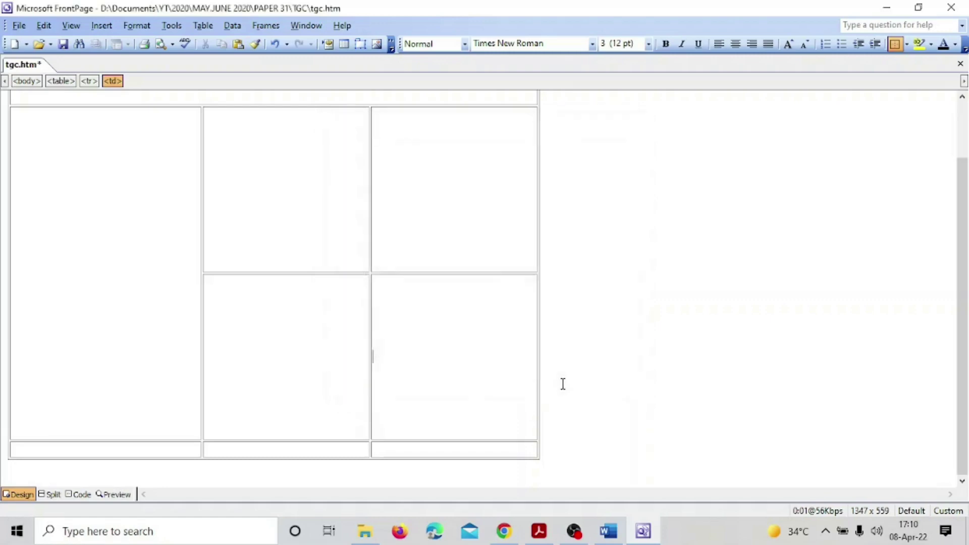
# Step: Check cell G's size in the exam paper and set the bottom row's first cell to 260 pixels wide and 225 pixels high
pyautogui.click(43, 448)
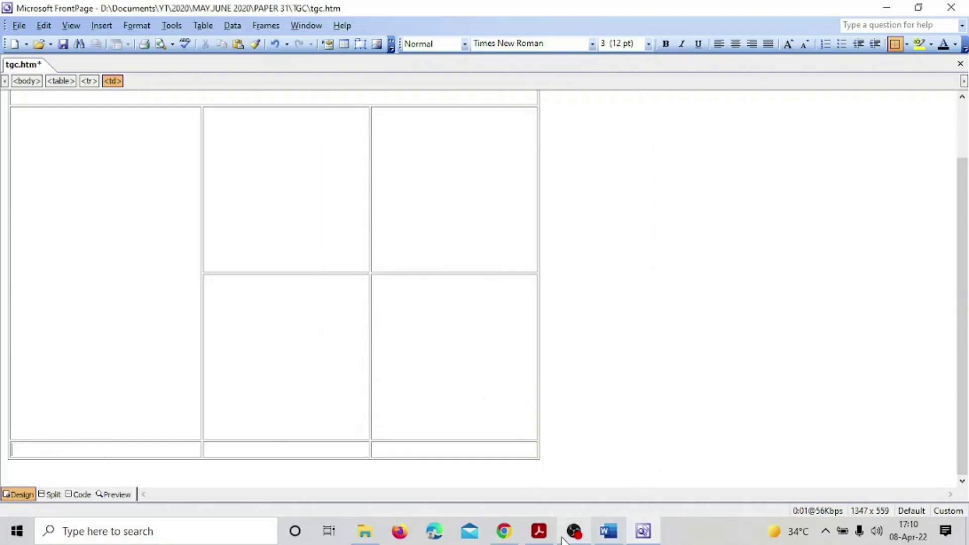
pyautogui.click(539, 531)
pyautogui.scroll(-5, 391, 434)
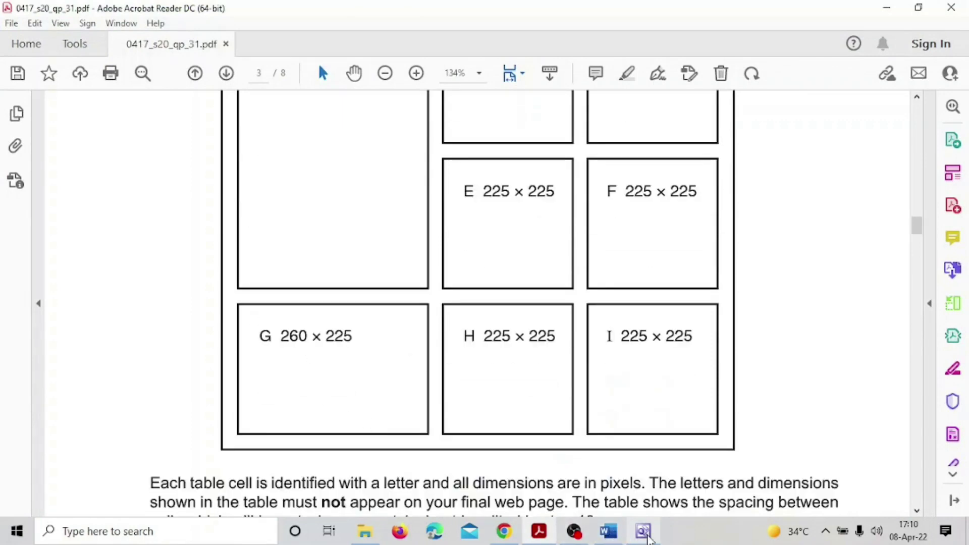
pyautogui.click(643, 531)
pyautogui.rightClick(99, 448)
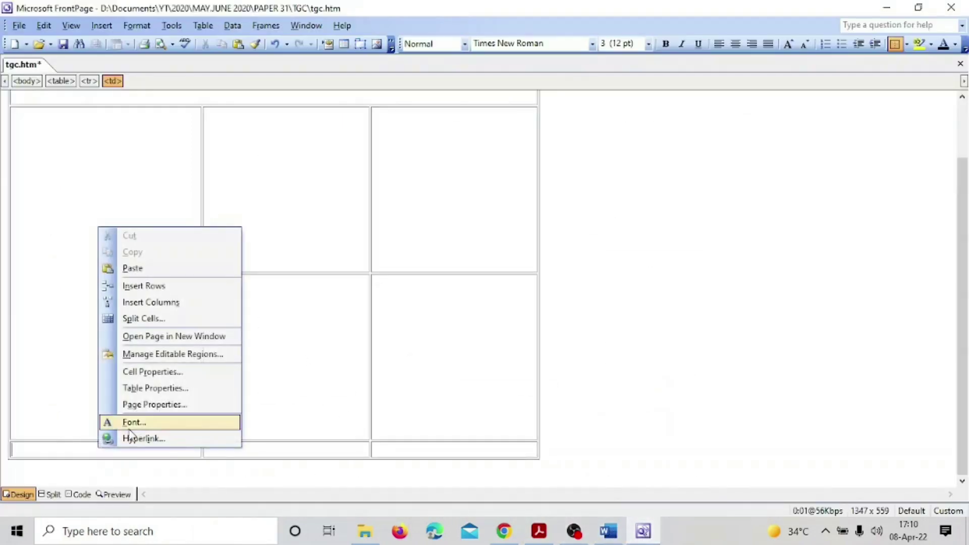
pyautogui.click(153, 376)
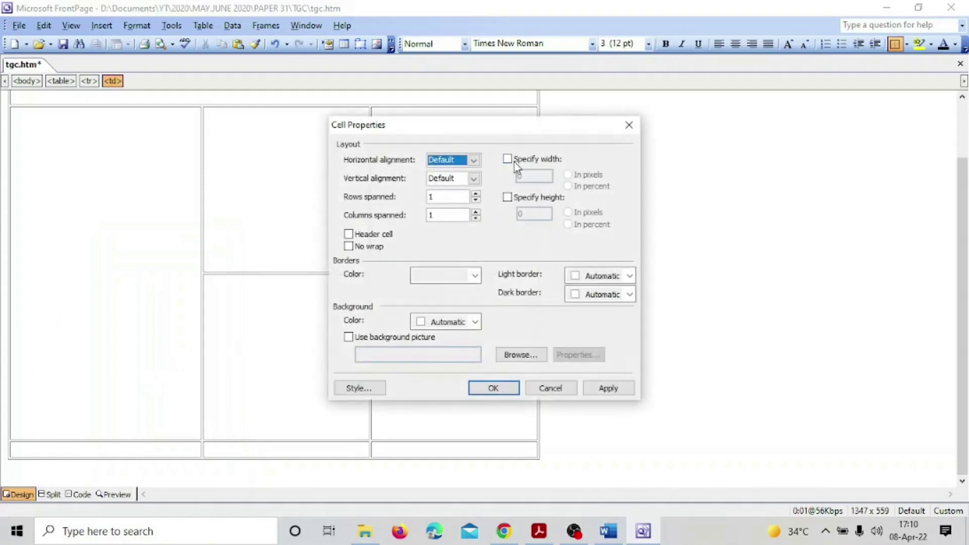
pyautogui.click(507, 159)
pyautogui.write('260')
pyautogui.click(507, 197)
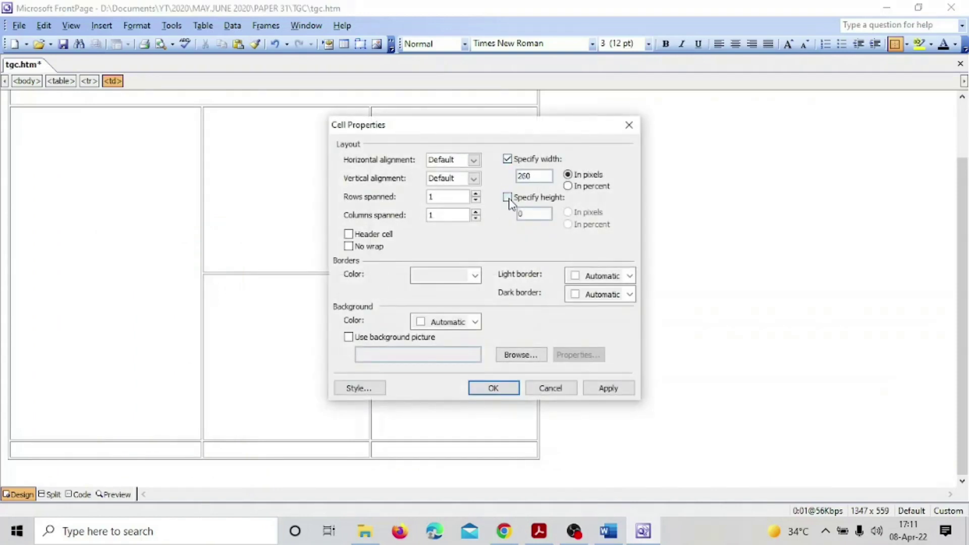
pyautogui.doubleClick(531, 213)
pyautogui.click(608, 387)
pyautogui.click(493, 388)
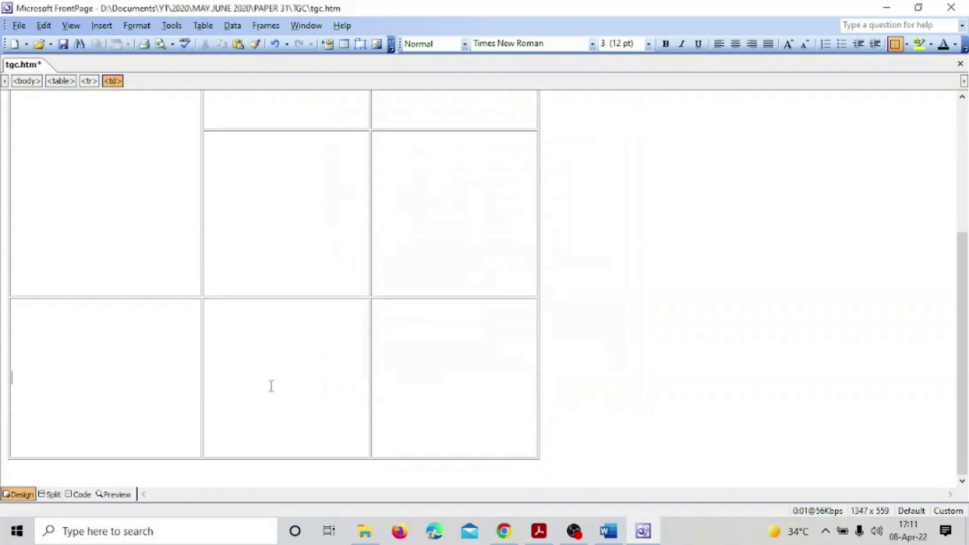
# Step: Check cell H's size in the exam paper and set the bottom row's middle cell to a width and height of 225 pixels
pyautogui.click(538, 533)
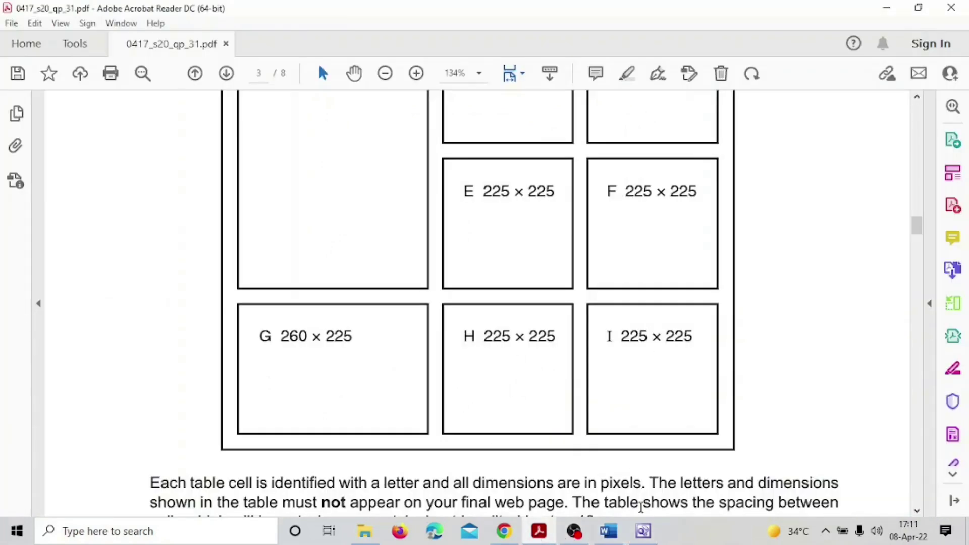
pyautogui.click(643, 531)
pyautogui.rightClick(211, 380)
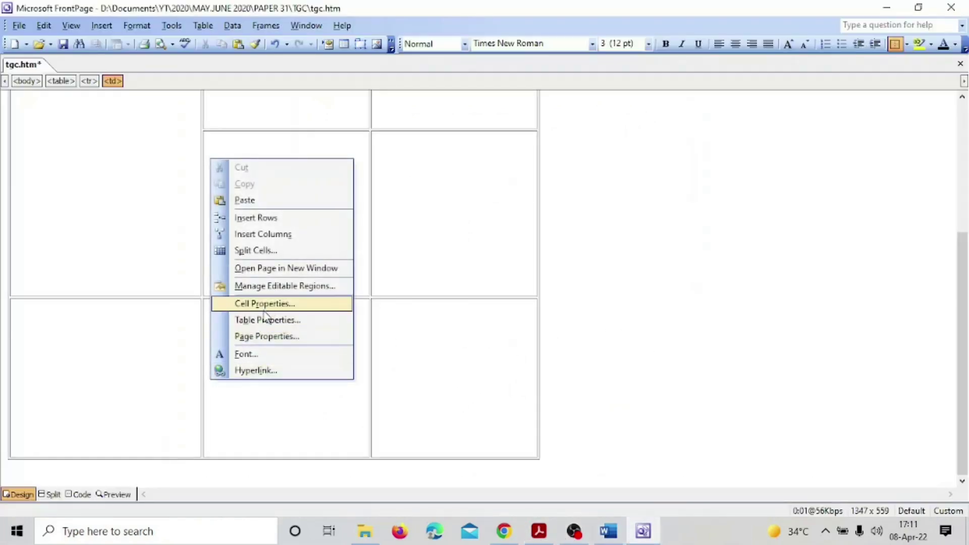
pyautogui.click(270, 306)
pyautogui.click(508, 159)
pyautogui.write('2')
pyautogui.click(508, 198)
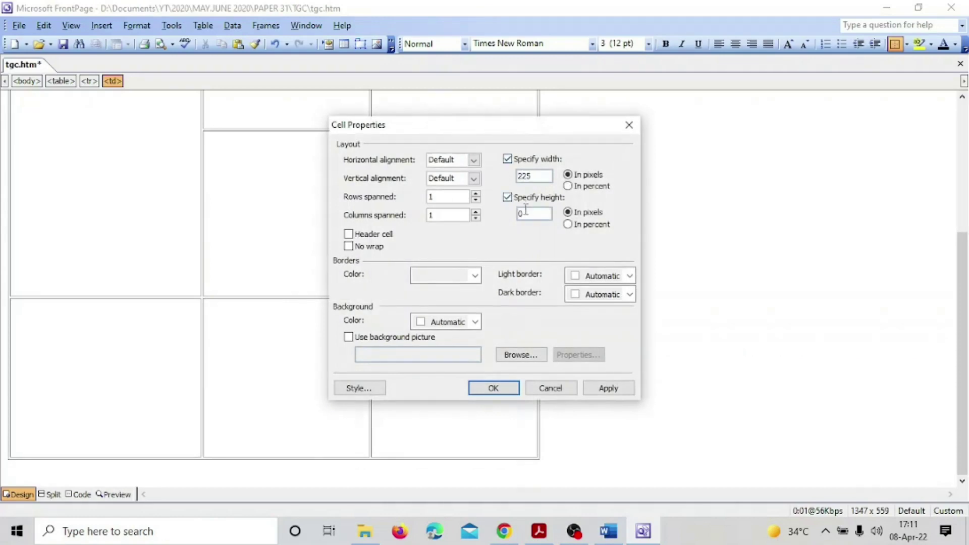
pyautogui.write('225')
pyautogui.click(607, 388)
pyautogui.click(499, 389)
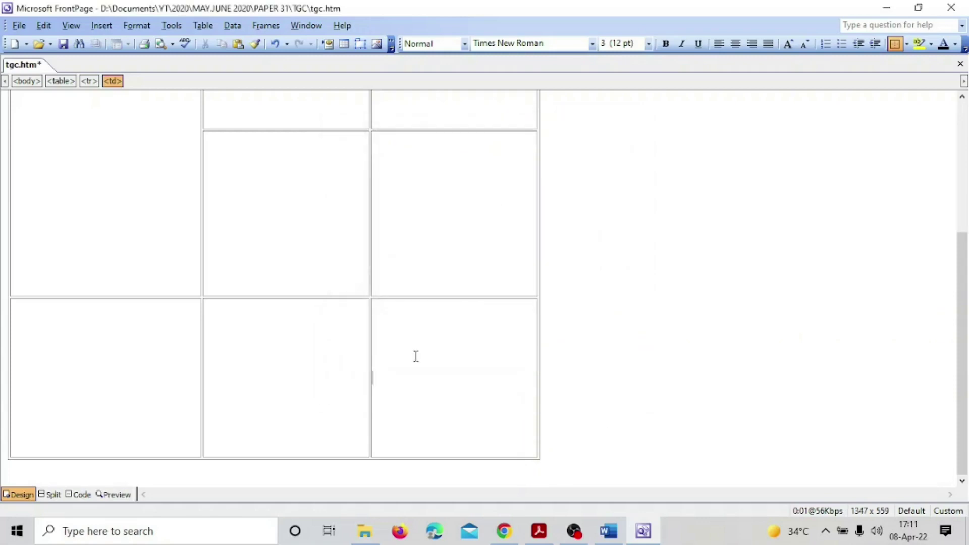
# Step: Set cell I, the last cell of the bottom row, to 225 pixels wide and 225 pixels high
pyautogui.rightClick(413, 355)
pyautogui.click(467, 279)
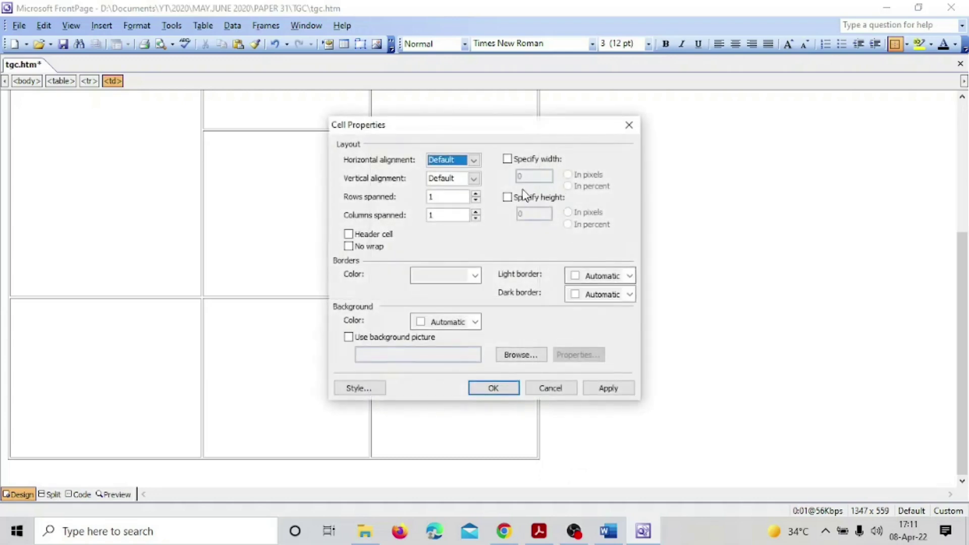
pyautogui.click(508, 159)
pyautogui.write('225')
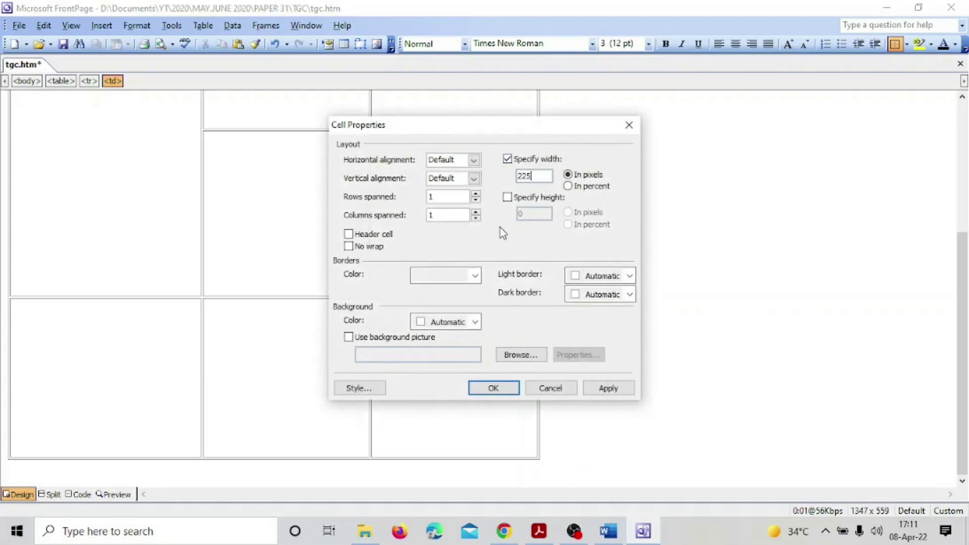
pyautogui.click(508, 197)
pyautogui.click(531, 215)
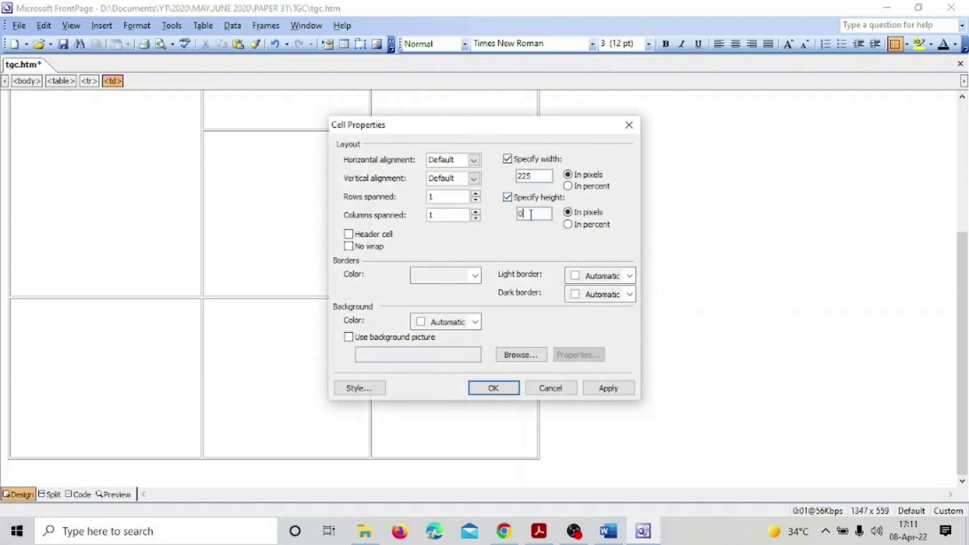
pyautogui.press('BackSpace')
pyautogui.write('2')
pyautogui.click(608, 389)
pyautogui.click(497, 389)
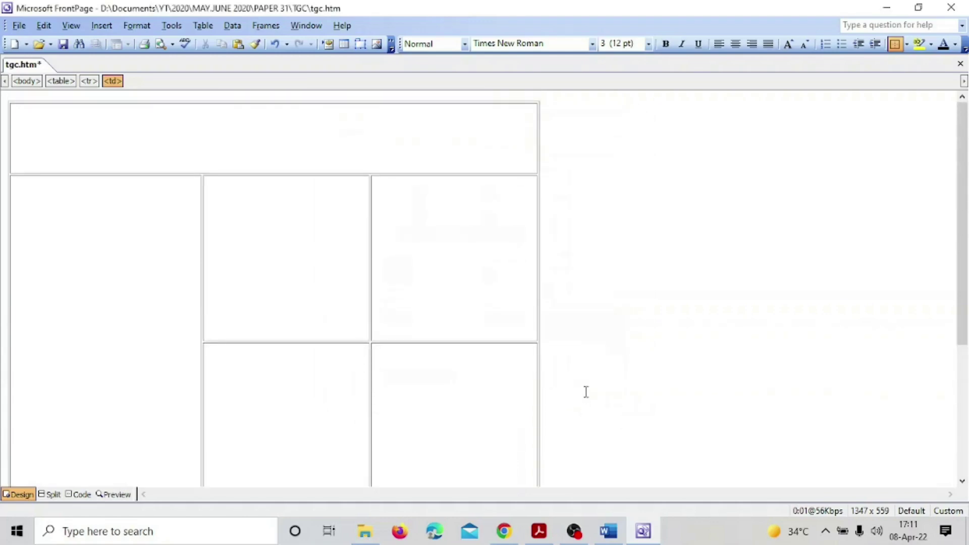
# Step: Read the exam paper's notes on cell spacing and table borders below the table diagram, and question 3's instructions for cell A
pyautogui.click(539, 531)
pyautogui.scroll(-5, 415, 324)
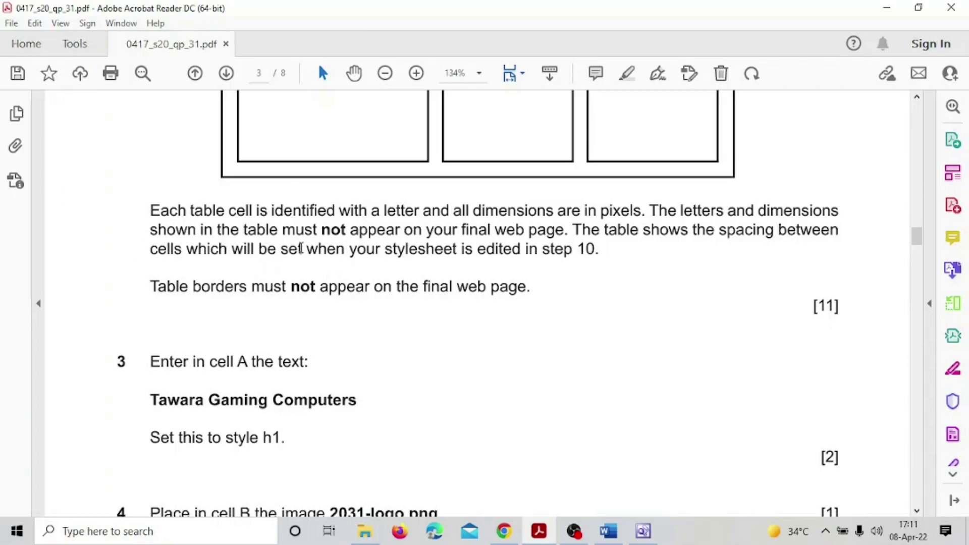
pyautogui.scroll(-1, 519, 249)
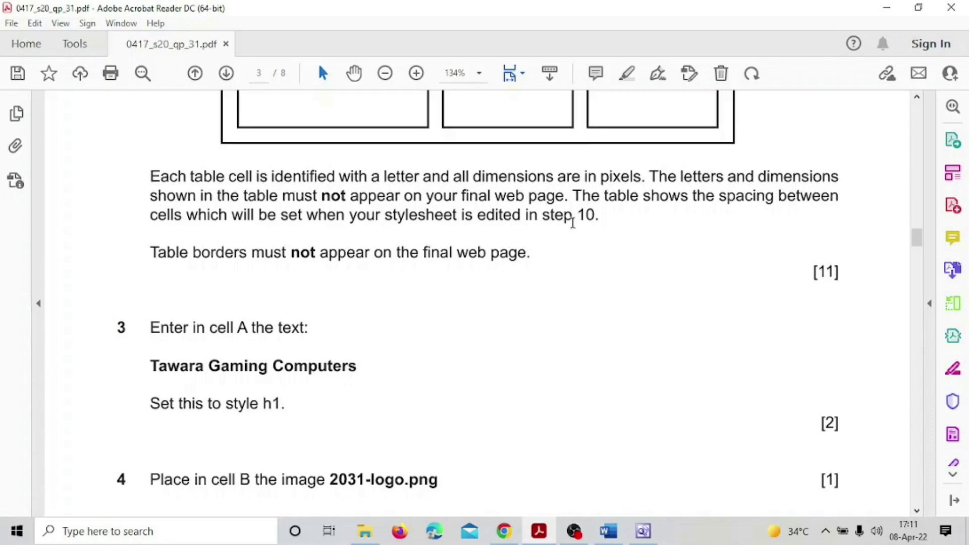
pyautogui.moveTo(521, 217); pyautogui.dragTo(599, 217)
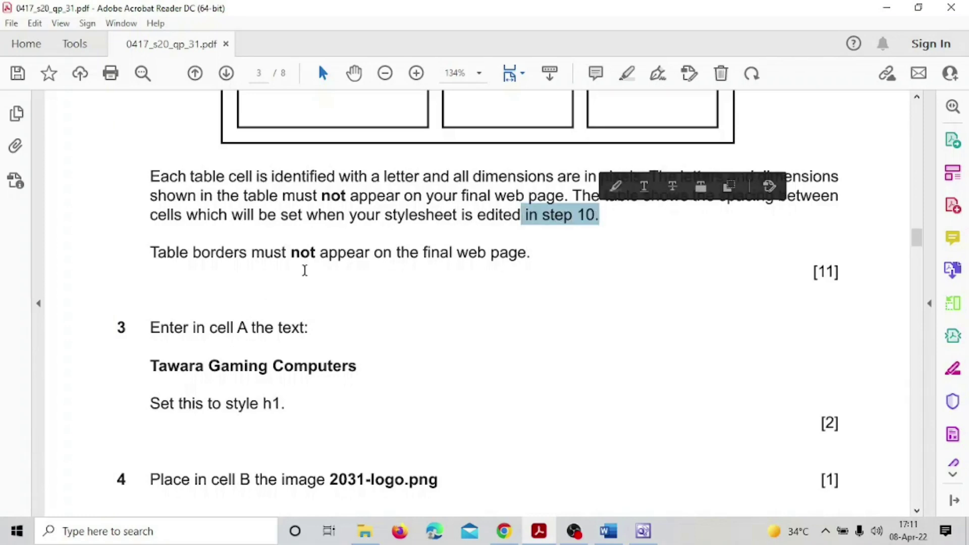
pyautogui.click(260, 276)
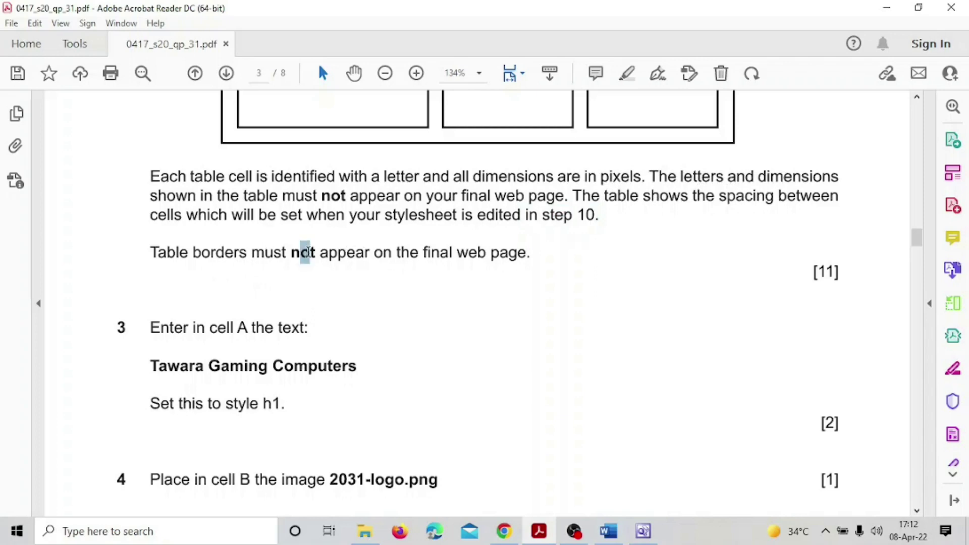
pyautogui.moveTo(291, 253); pyautogui.dragTo(451, 254)
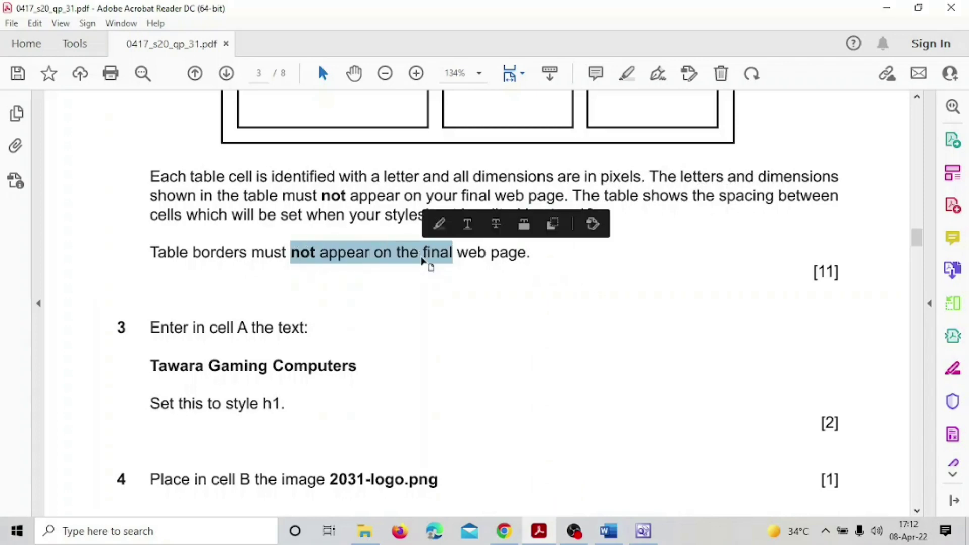
pyautogui.scroll(-5, 448, 281)
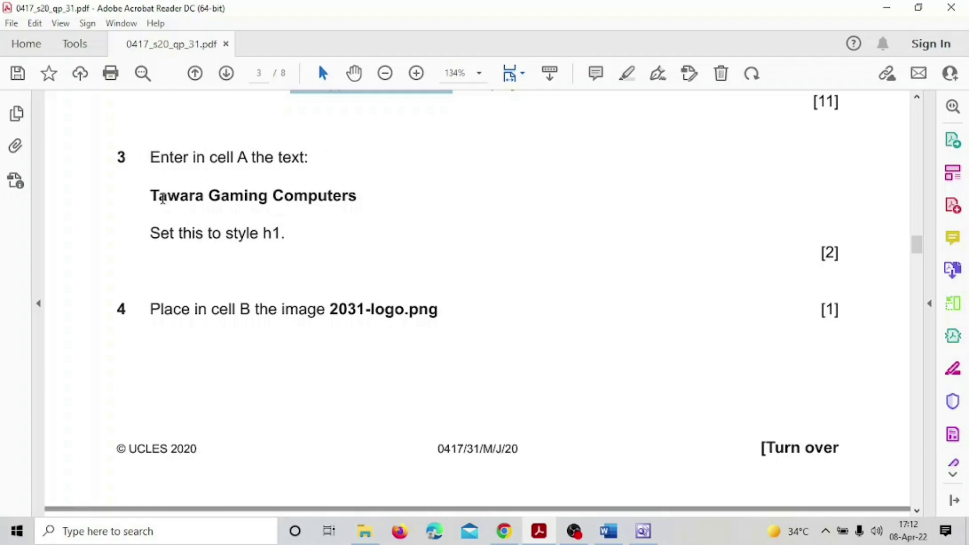
# Step: Enter "Tawara Gaming Computers" in cell A of the web page table and apply the Heading 1 style to it
pyautogui.click(643, 531)
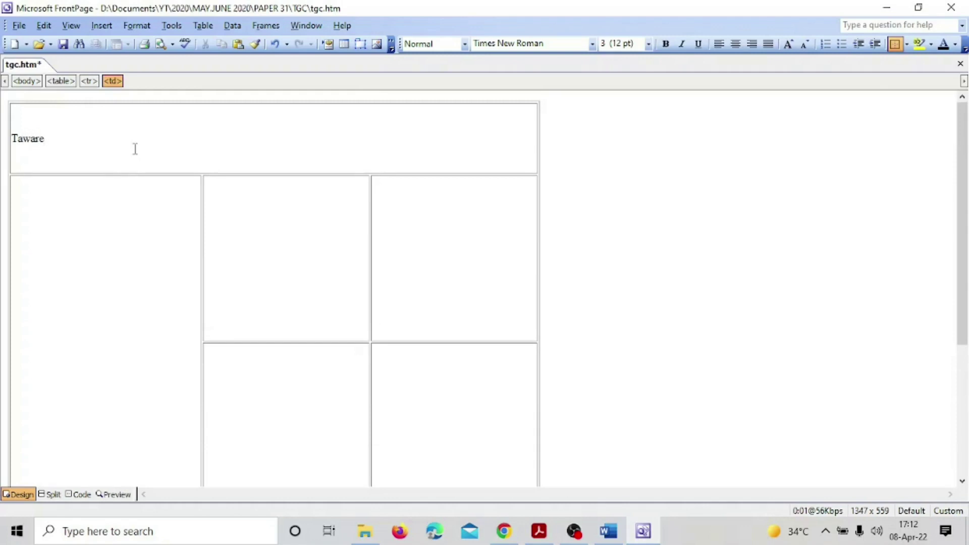
pyautogui.write('a Gaming Computers')
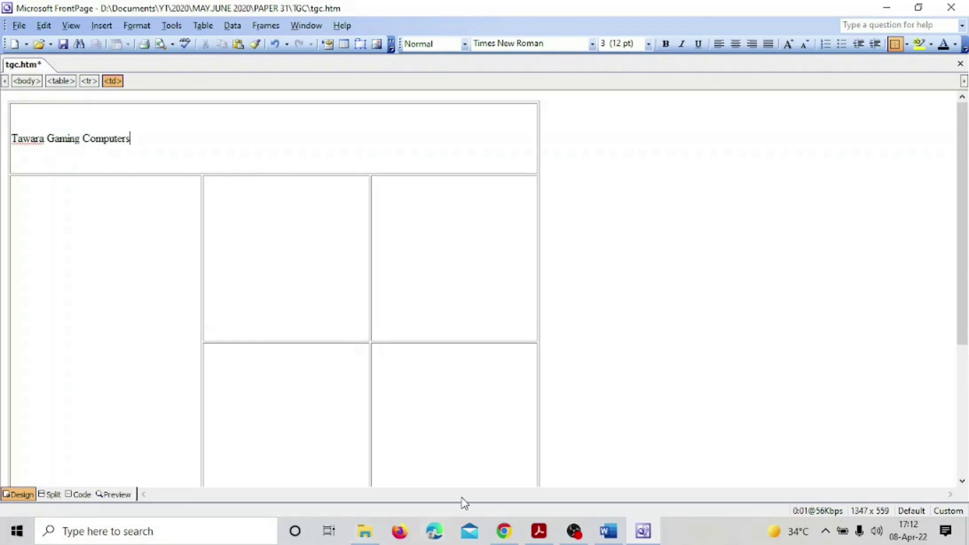
pyautogui.click(539, 531)
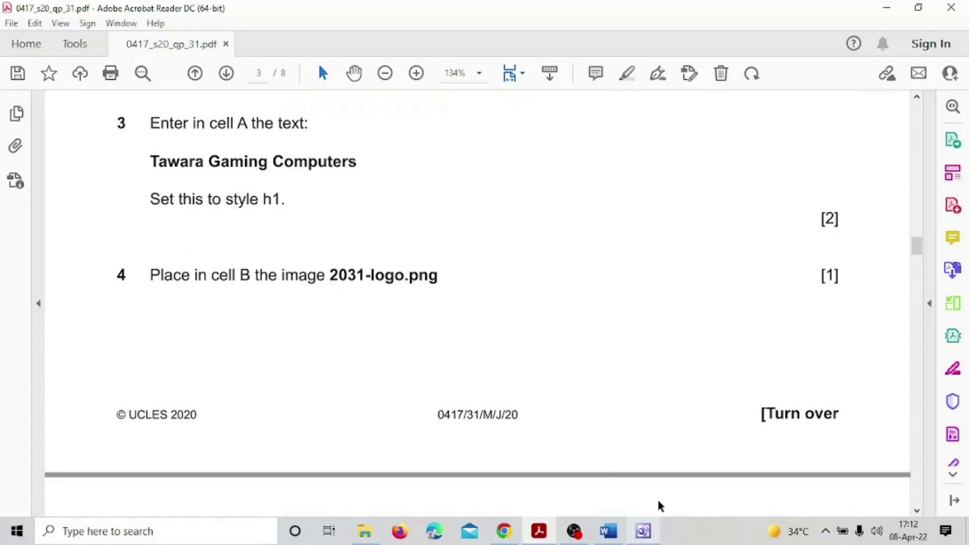
pyautogui.click(643, 531)
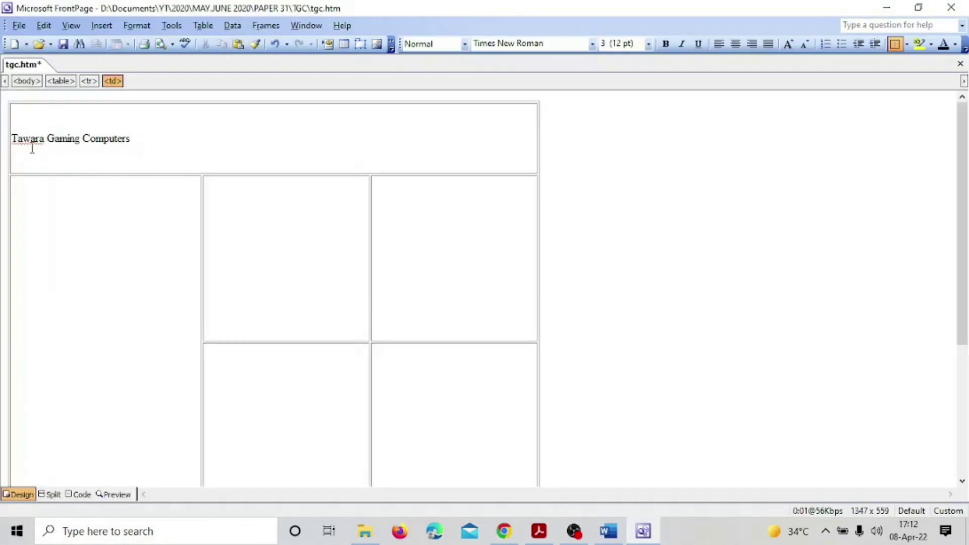
pyautogui.moveTo(12, 147); pyautogui.dragTo(130, 144)
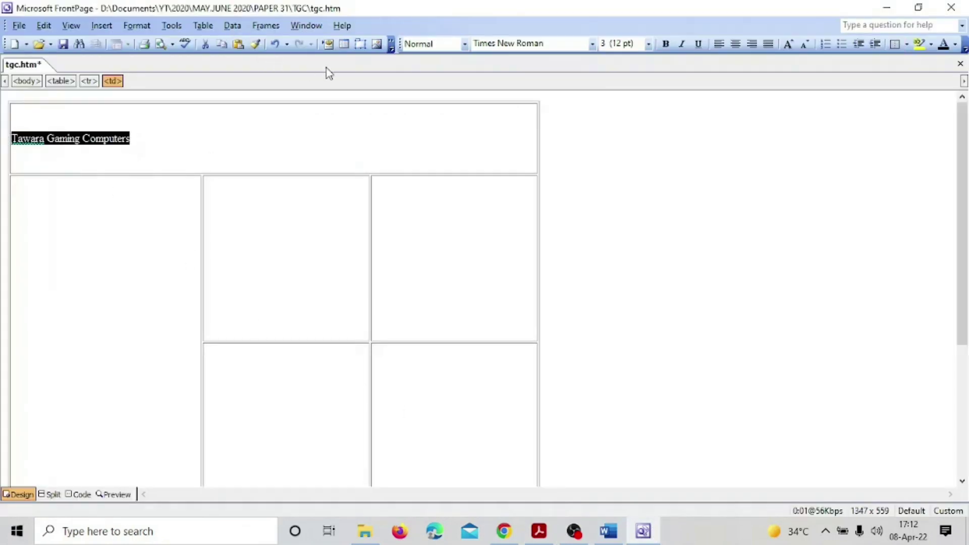
pyautogui.click(464, 44)
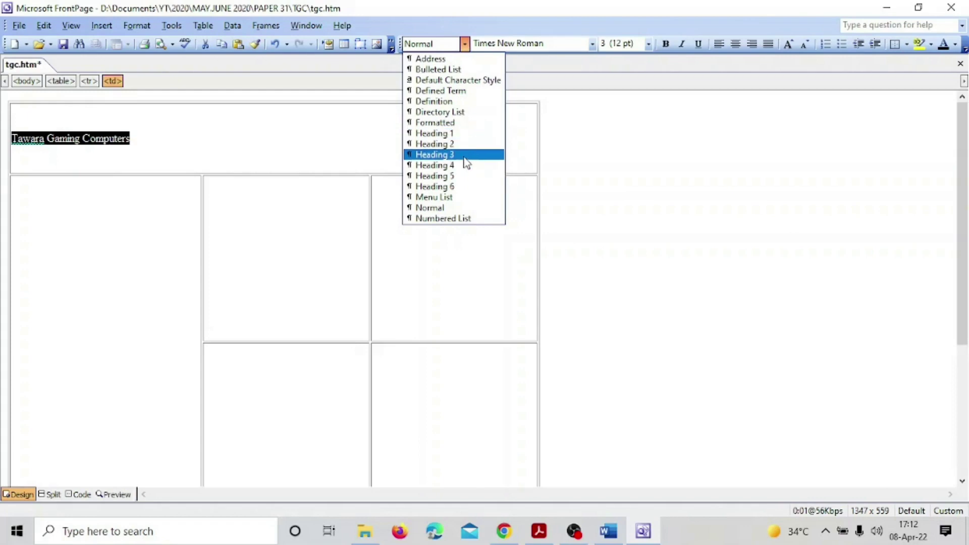
pyautogui.click(472, 132)
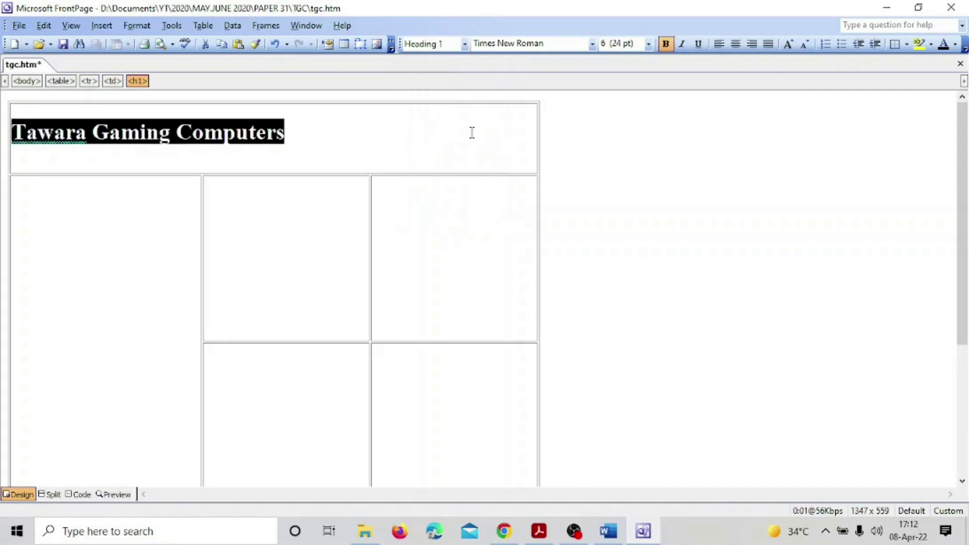
# Step: Highlight question 3's instruction text in the exam paper, from "Enter in cell A the text" through "Set this"
pyautogui.click(538, 531)
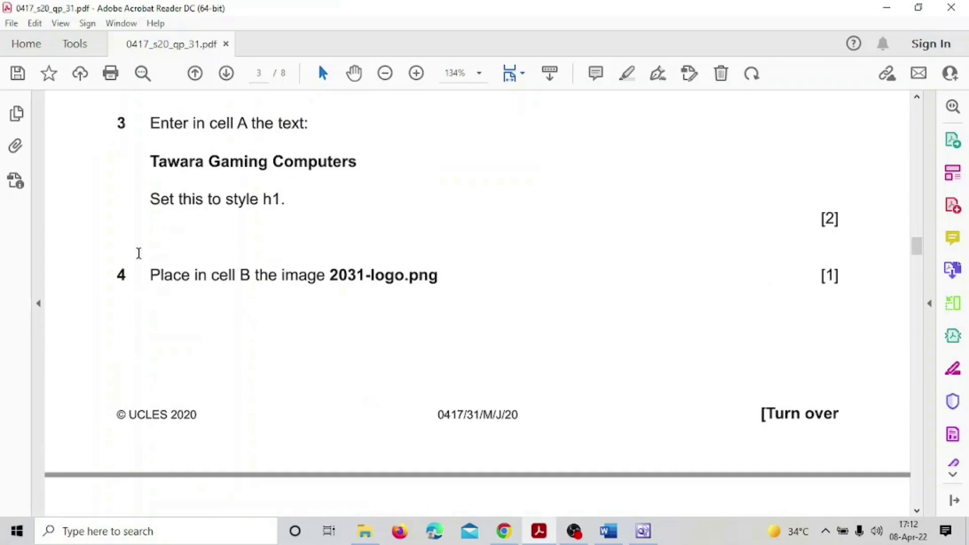
pyautogui.moveTo(137, 123); pyautogui.dragTo(206, 200)
pyautogui.click(198, 160)
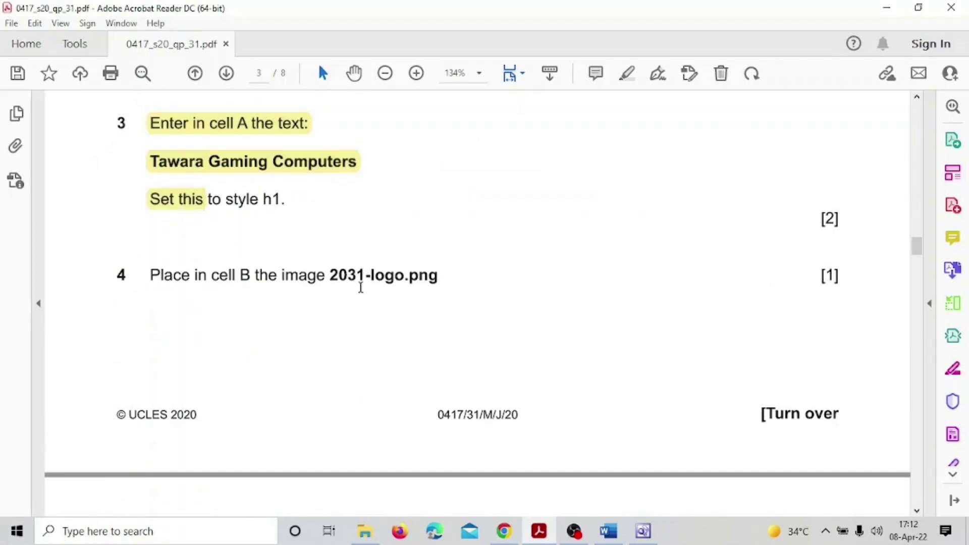
# Step: Insert the picture j2131logo from the bhh folder into cell B and check how it fits the table
pyautogui.click(650, 530)
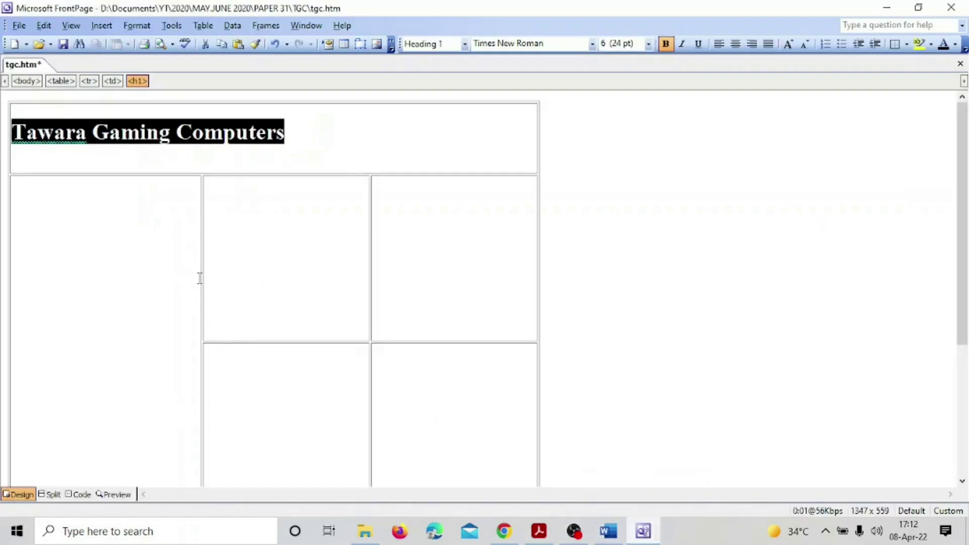
pyautogui.click(86, 349)
pyautogui.rightClick(94, 337)
pyautogui.press('Escape')
pyautogui.click(102, 25)
pyautogui.moveTo(166, 176)
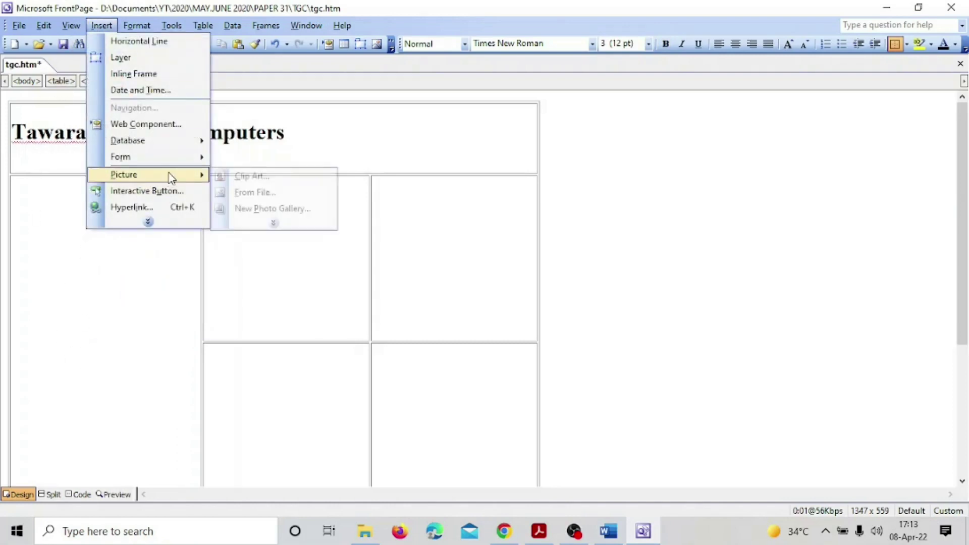
pyautogui.click(258, 191)
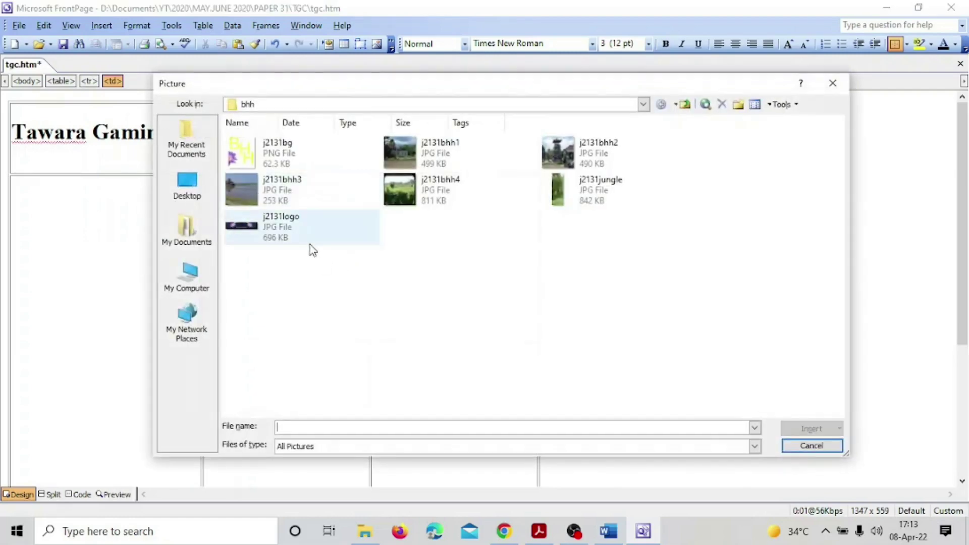
pyautogui.click(284, 220)
pyautogui.doubleClick(284, 221)
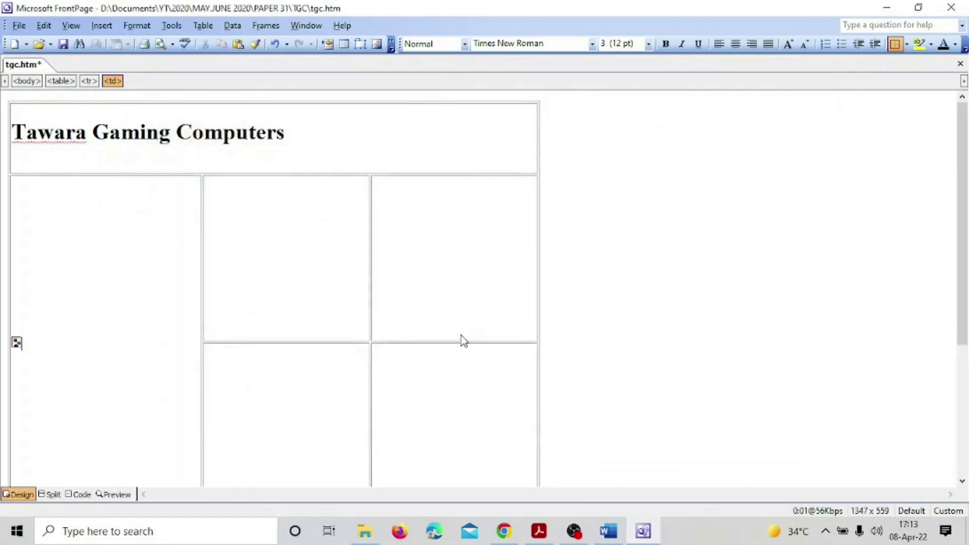
pyautogui.scroll(-10, 464, 335)
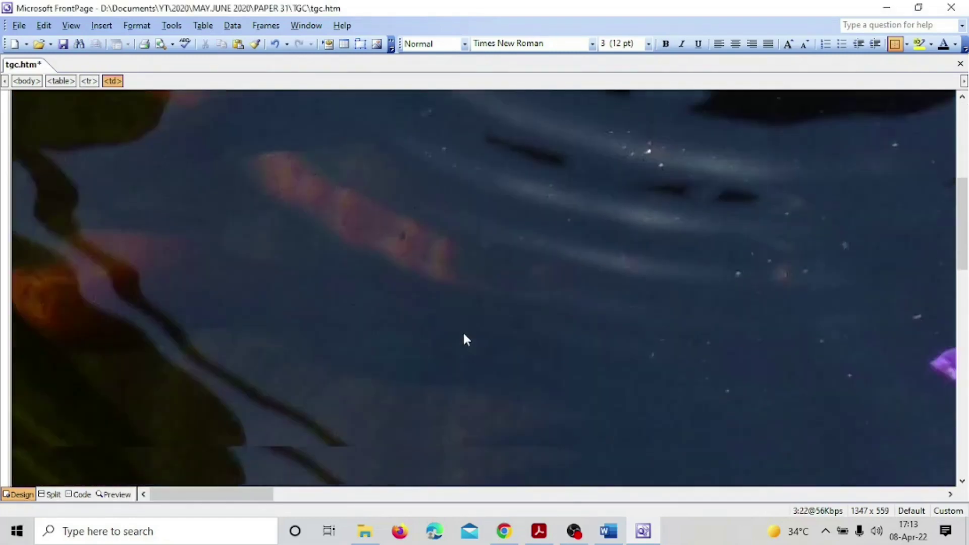
pyautogui.scroll(-8, 464, 329)
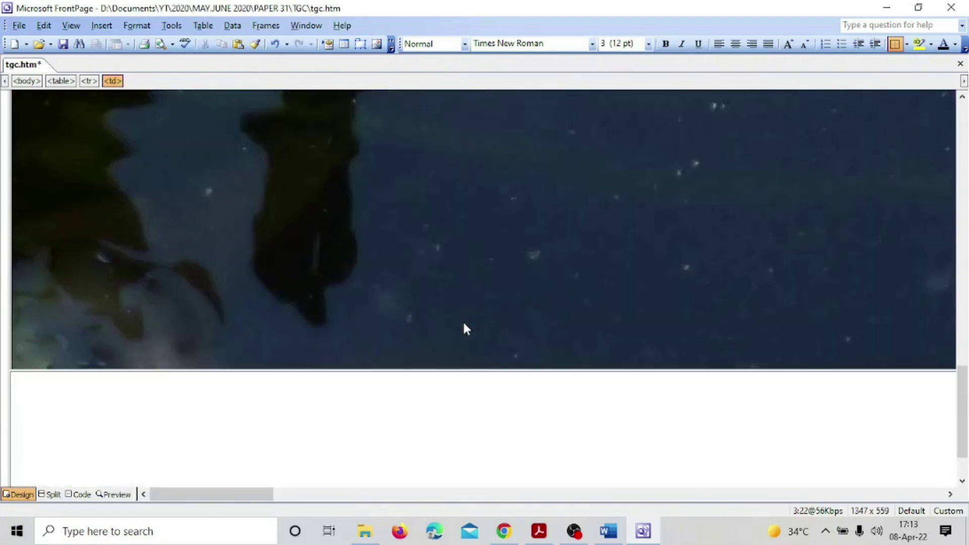
pyautogui.scroll(-3, 463, 328)
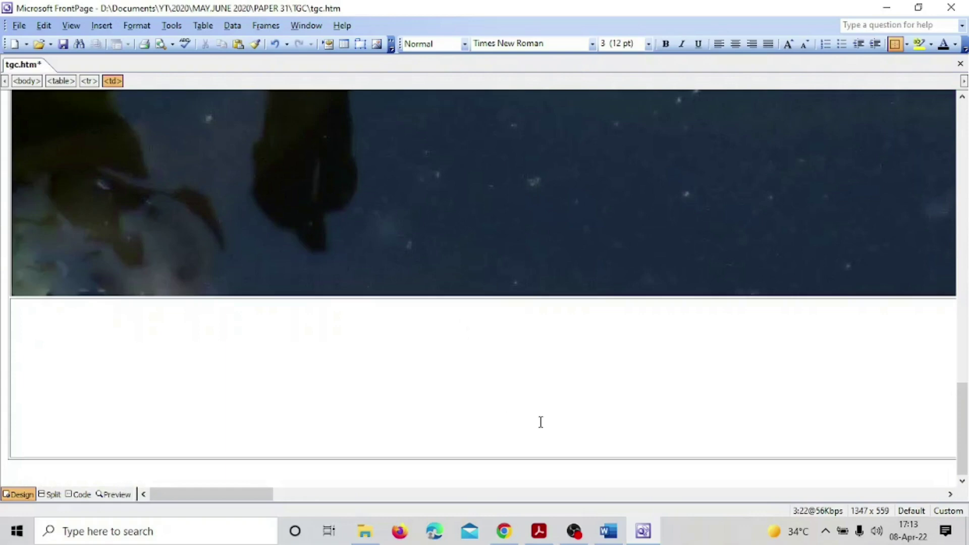
pyautogui.moveTo(205, 495); pyautogui.dragTo(903, 395)
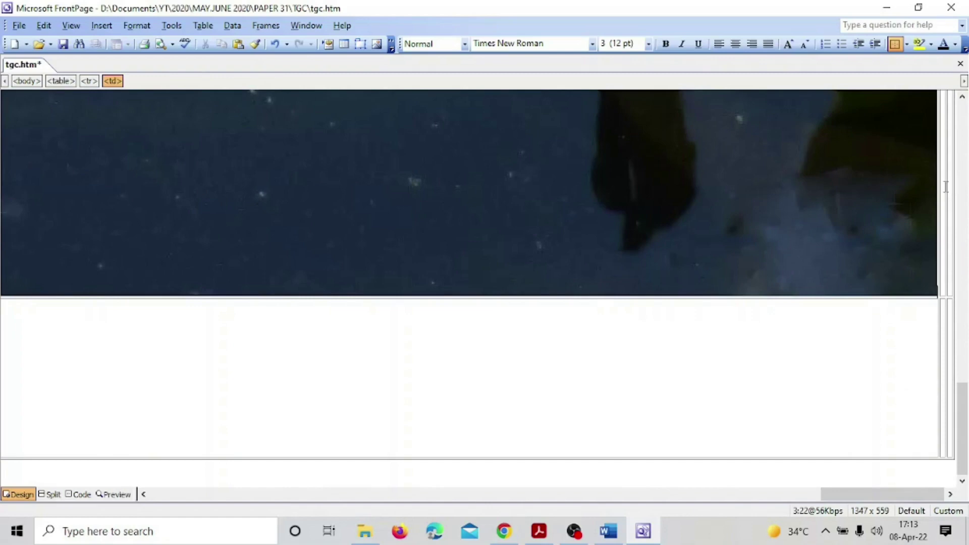
pyautogui.scroll(3, 946, 187)
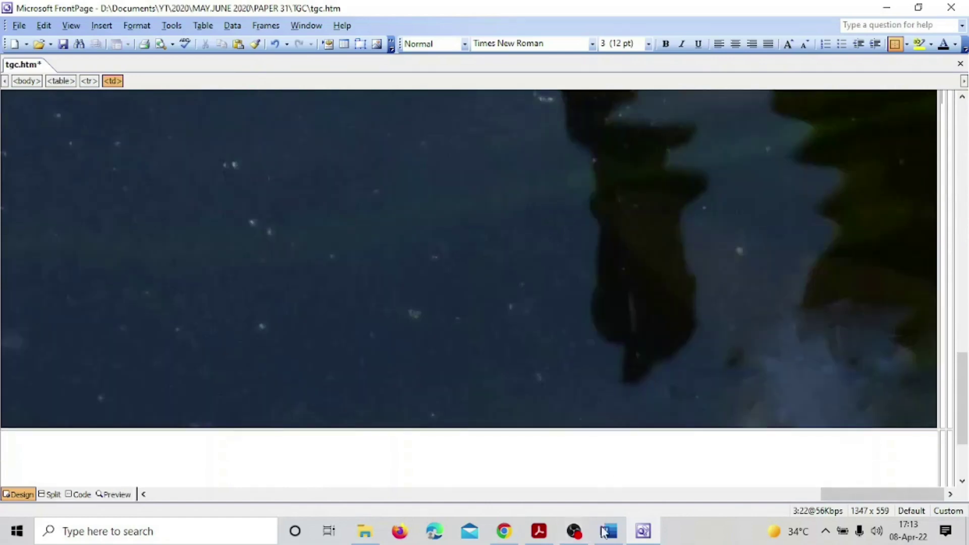
# Step: Read questions 4 to 6 in the exam paper and check the cell positions in the table diagram
pyautogui.click(539, 531)
pyautogui.scroll(-1, 459, 435)
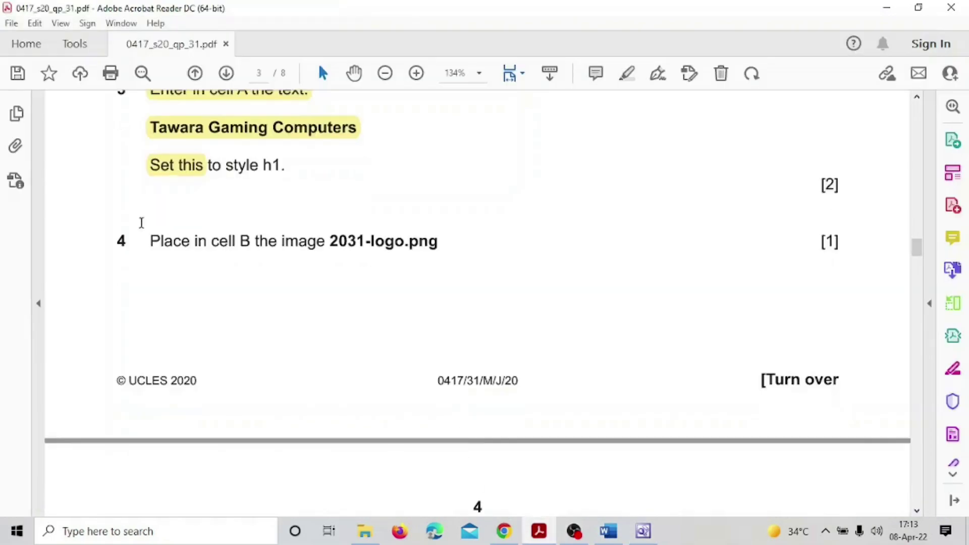
pyautogui.moveTo(116, 243); pyautogui.dragTo(225, 248)
pyautogui.click(238, 215)
pyautogui.scroll(-10, 234, 218)
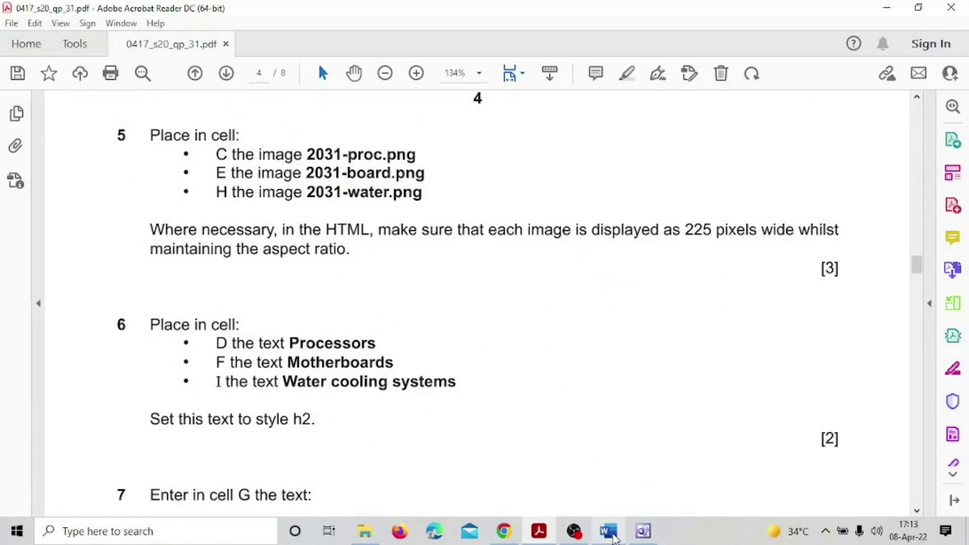
pyautogui.moveTo(613, 536)
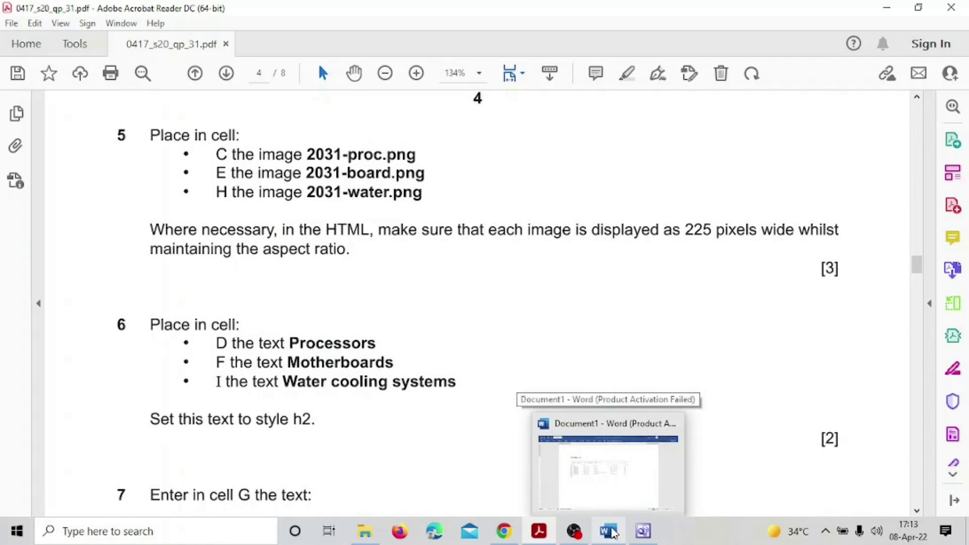
pyautogui.click(643, 531)
pyautogui.click(539, 531)
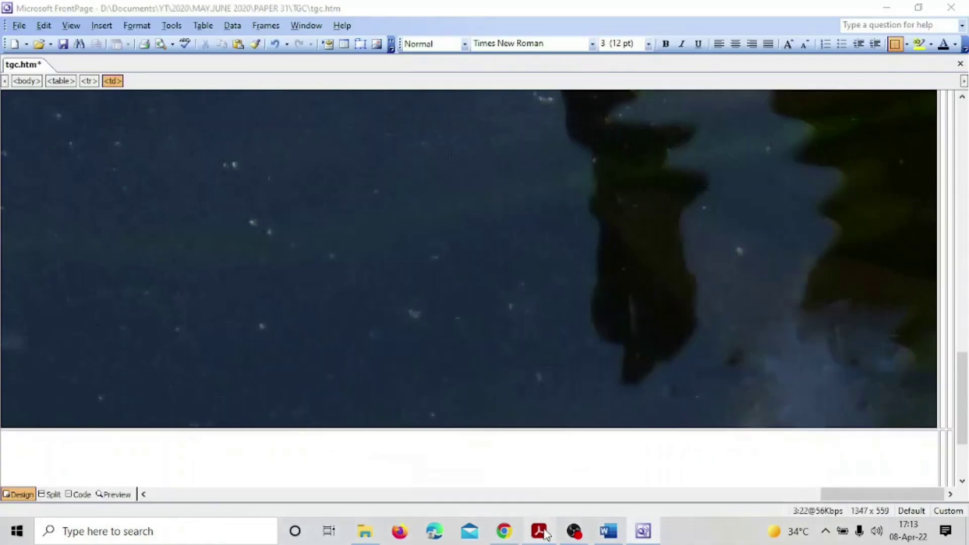
pyautogui.scroll(10, 577, 210)
pyautogui.scroll(8, 581, 211)
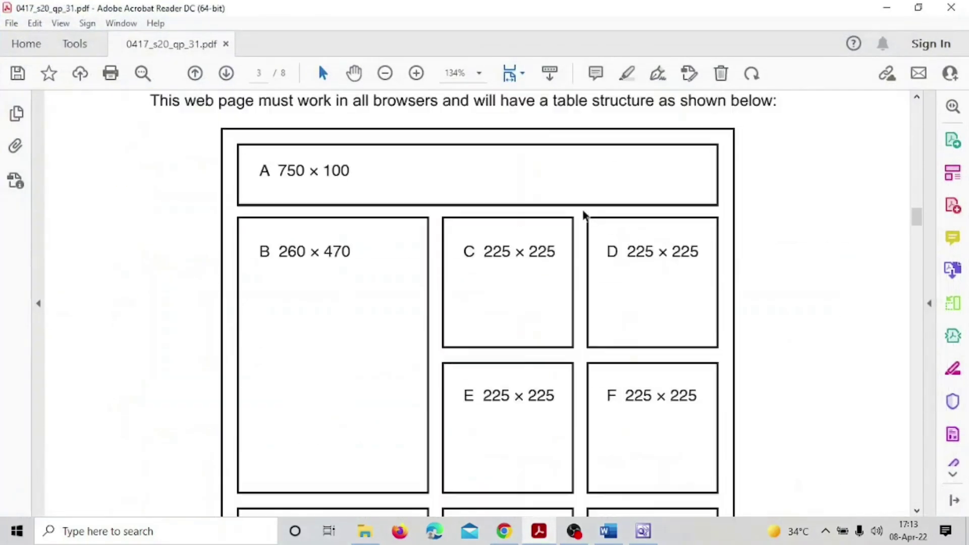
pyautogui.scroll(-3, 500, 408)
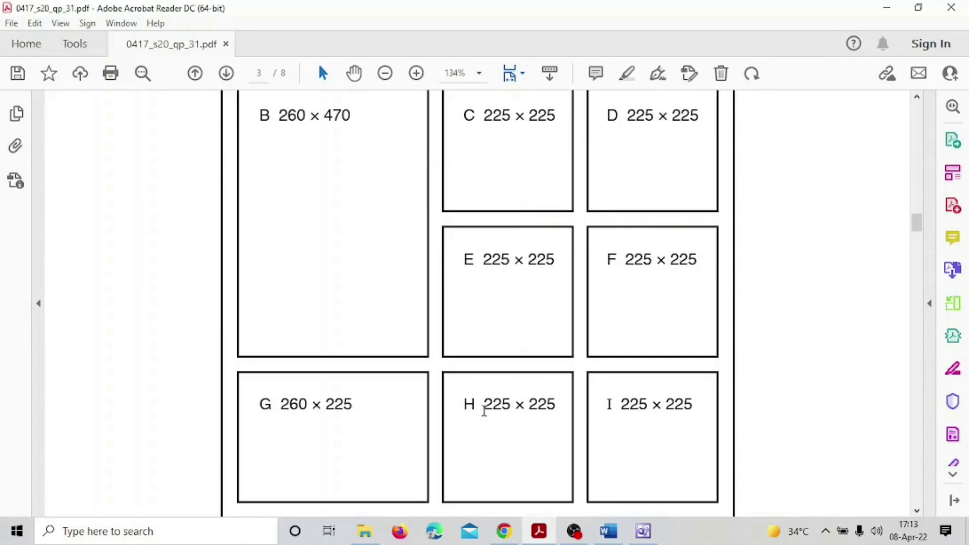
pyautogui.click(643, 531)
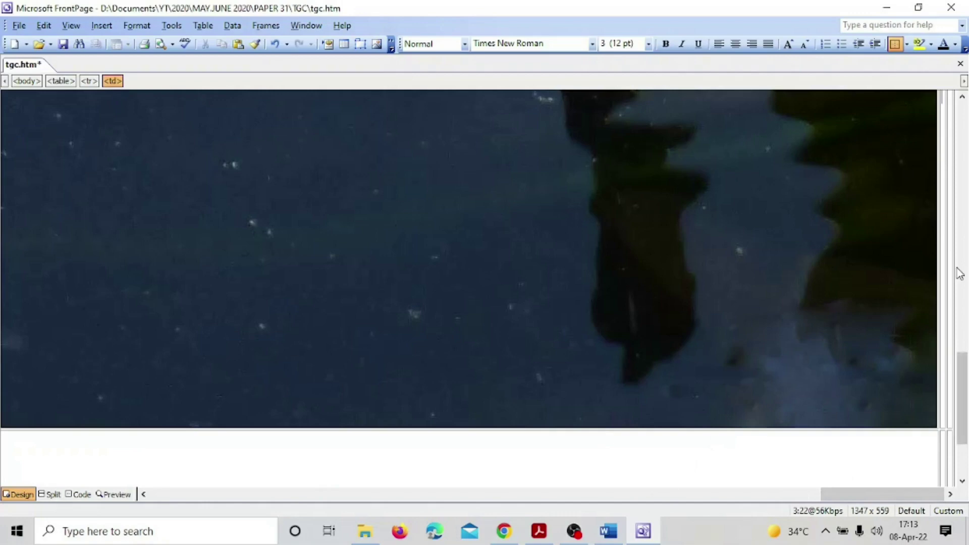
pyautogui.moveTo(962, 367); pyautogui.dragTo(925, 78)
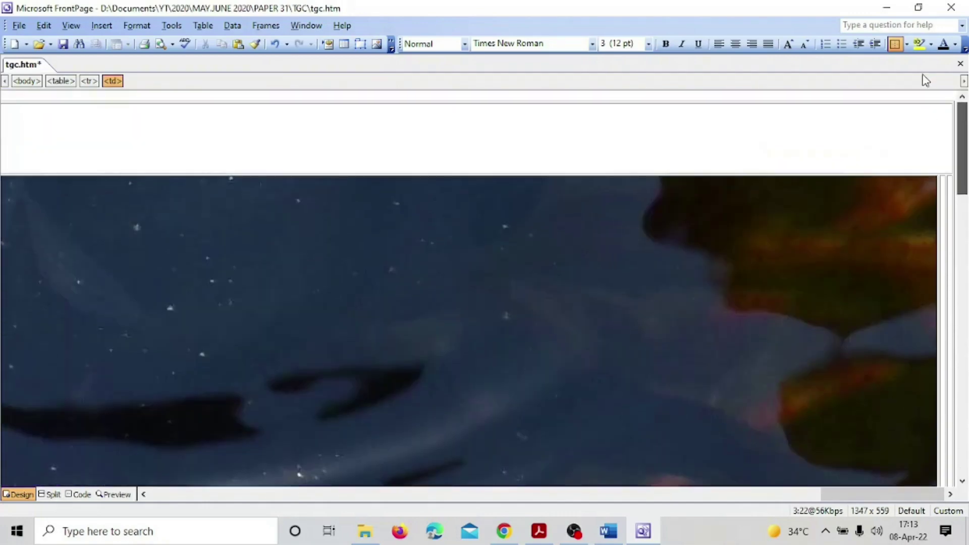
pyautogui.scroll(-5, 943, 152)
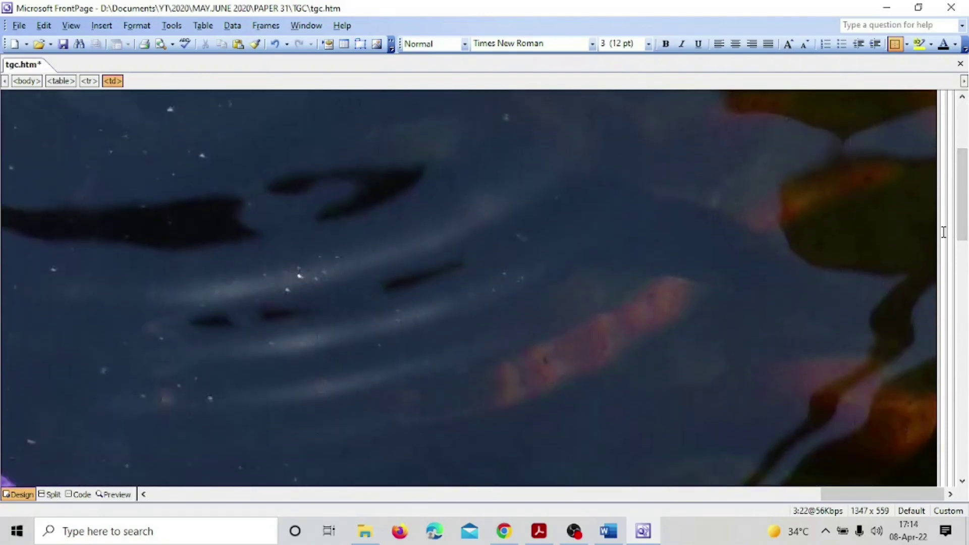
pyautogui.click(109, 26)
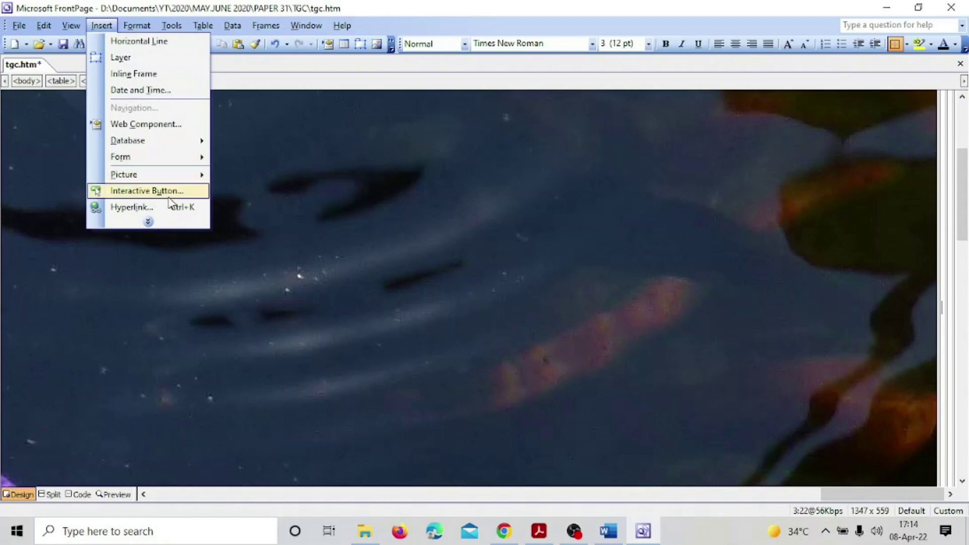
pyautogui.moveTo(182, 180)
pyautogui.click(246, 190)
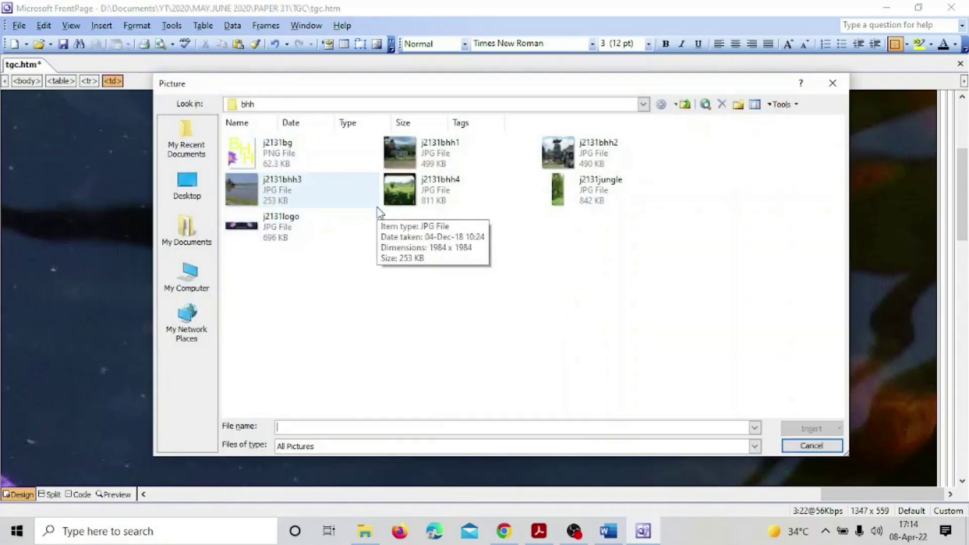
pyautogui.click(548, 535)
pyautogui.scroll(-15, 541, 356)
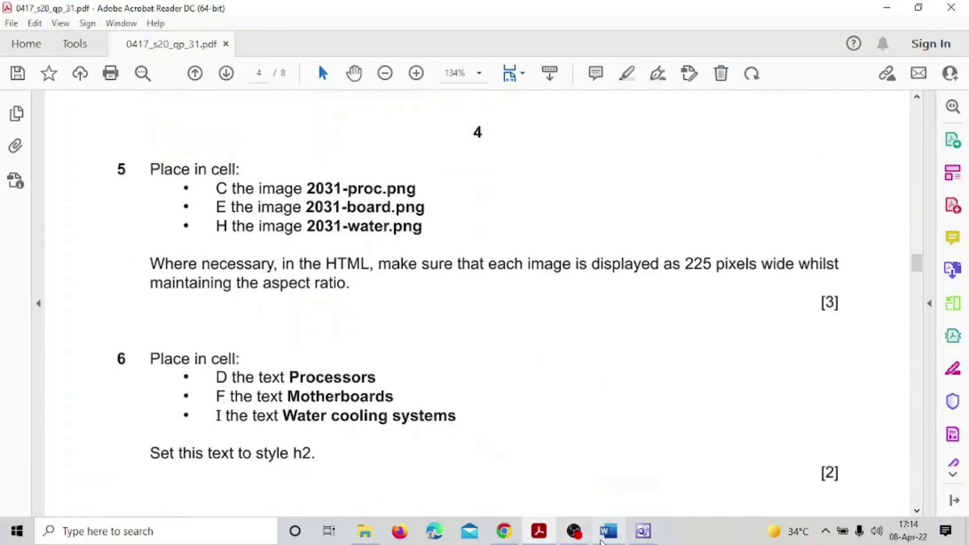
pyautogui.click(643, 534)
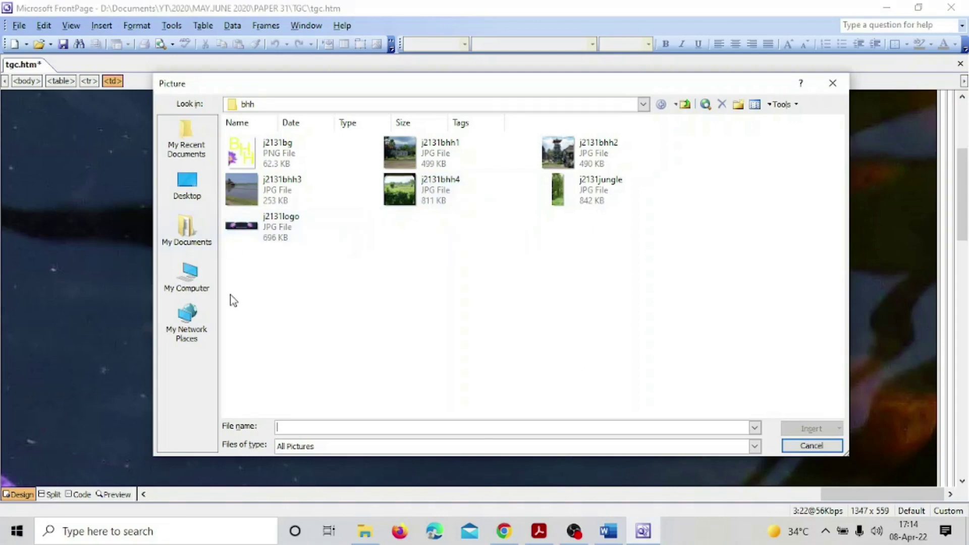
pyautogui.click(824, 450)
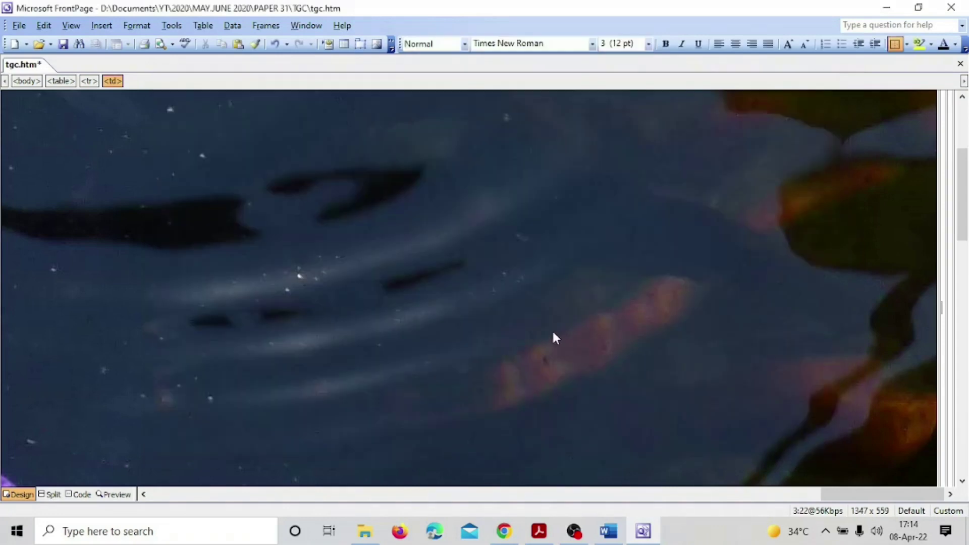
# Step: Replace the oversized picture in cell B with 2031-logo from the TGC folder under YT, 2020, MAY.JUNE 2020, PAPER 31
pyautogui.click(555, 334)
pyautogui.press('Delete')
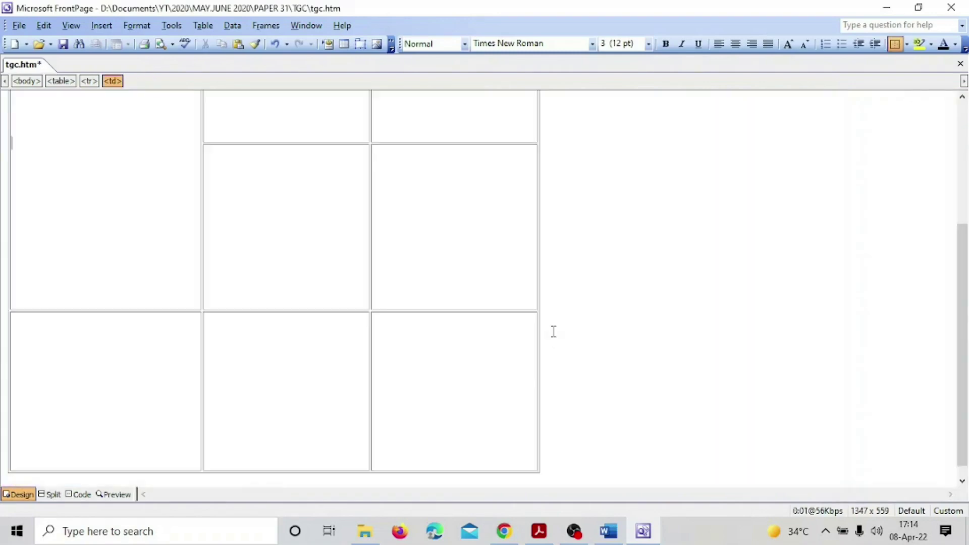
pyautogui.click(101, 29)
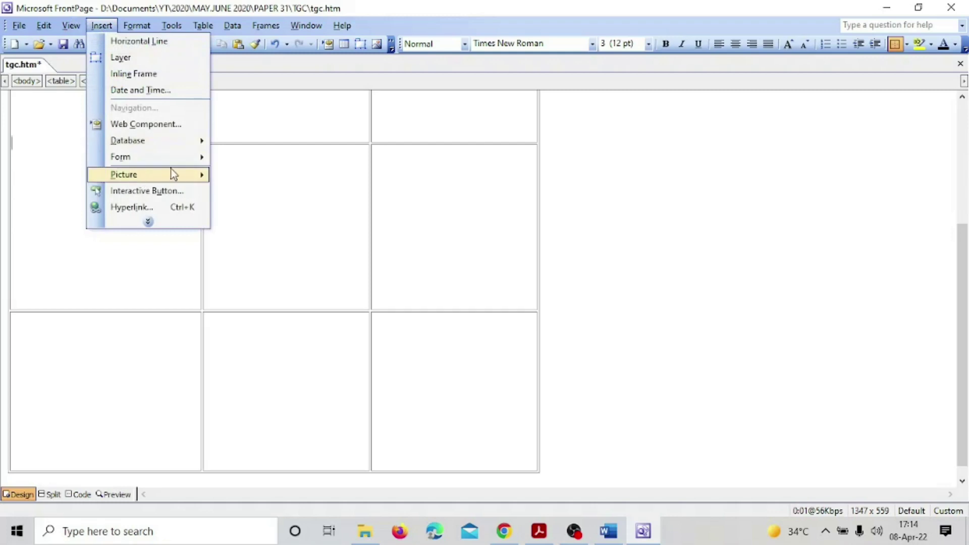
pyautogui.moveTo(174, 173)
pyautogui.click(252, 193)
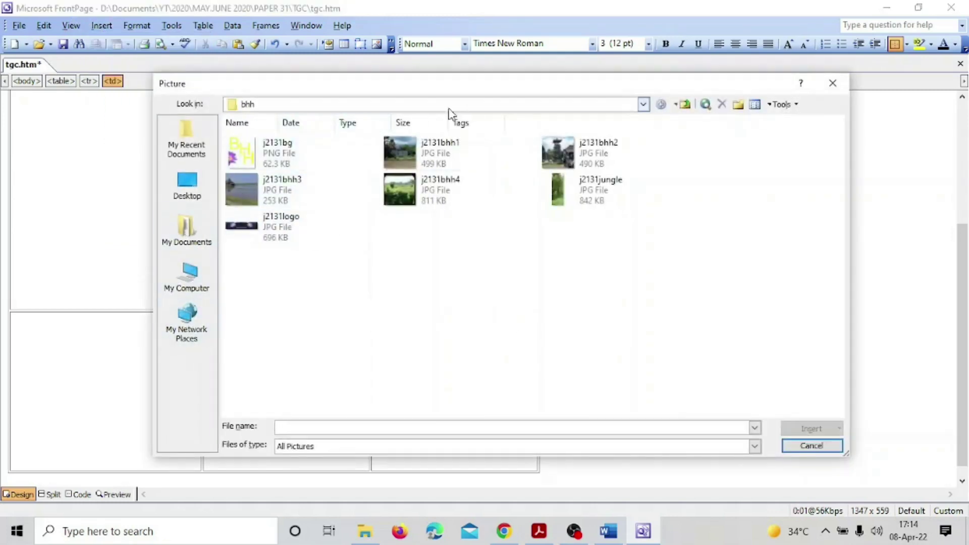
pyautogui.click(233, 106)
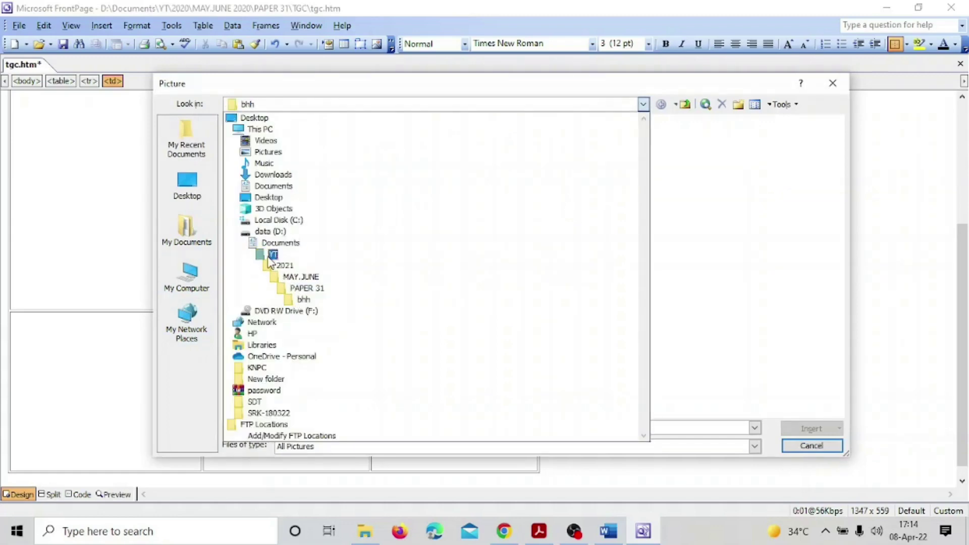
pyautogui.click(273, 254)
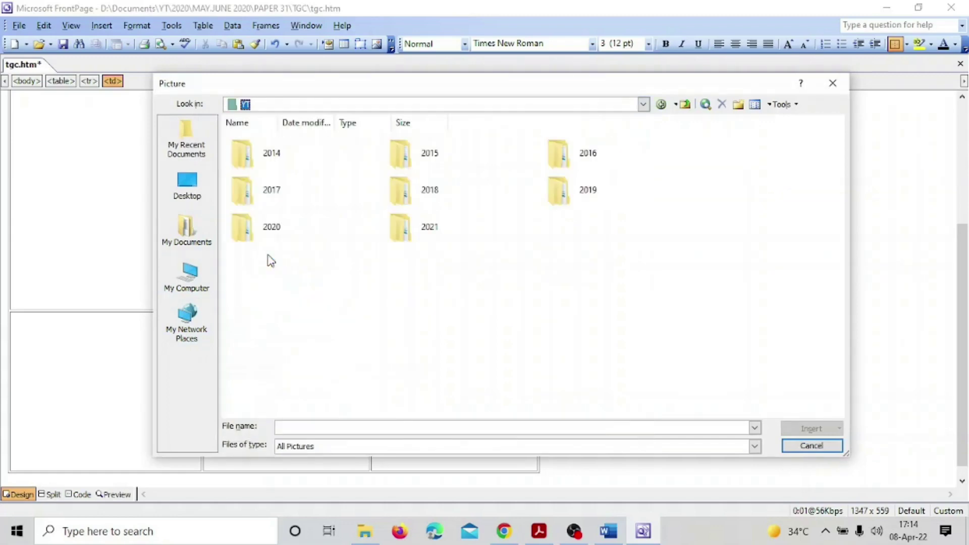
pyautogui.doubleClick(296, 234)
pyautogui.doubleClick(442, 161)
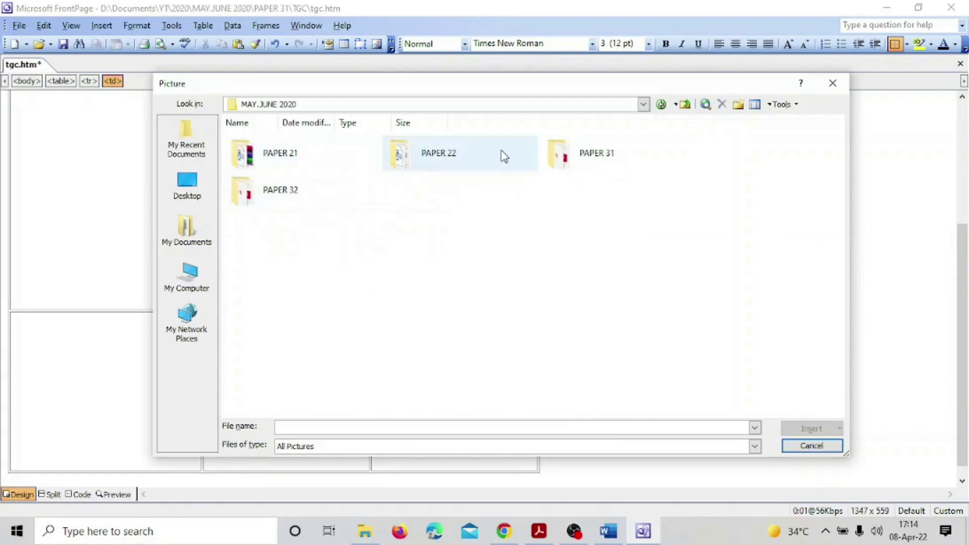
pyautogui.doubleClick(613, 154)
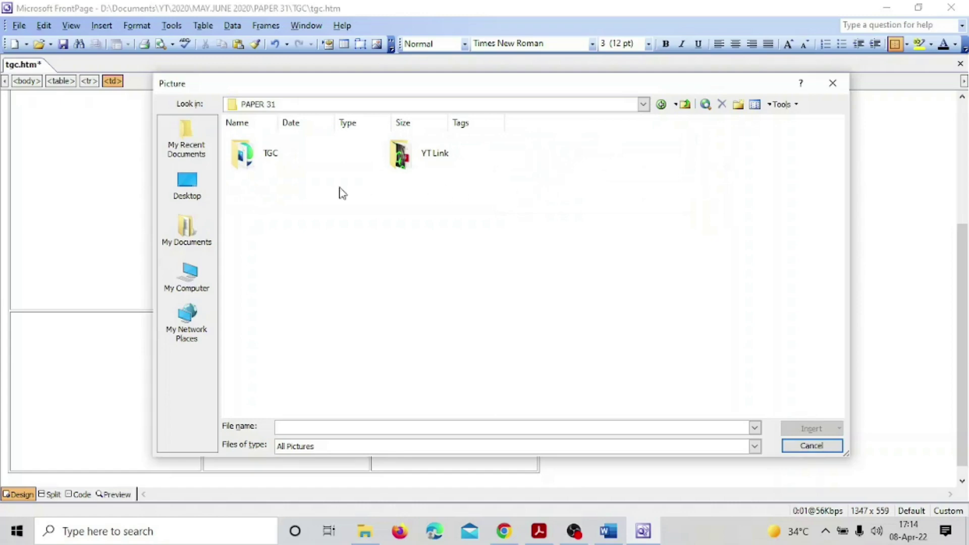
pyautogui.doubleClick(246, 157)
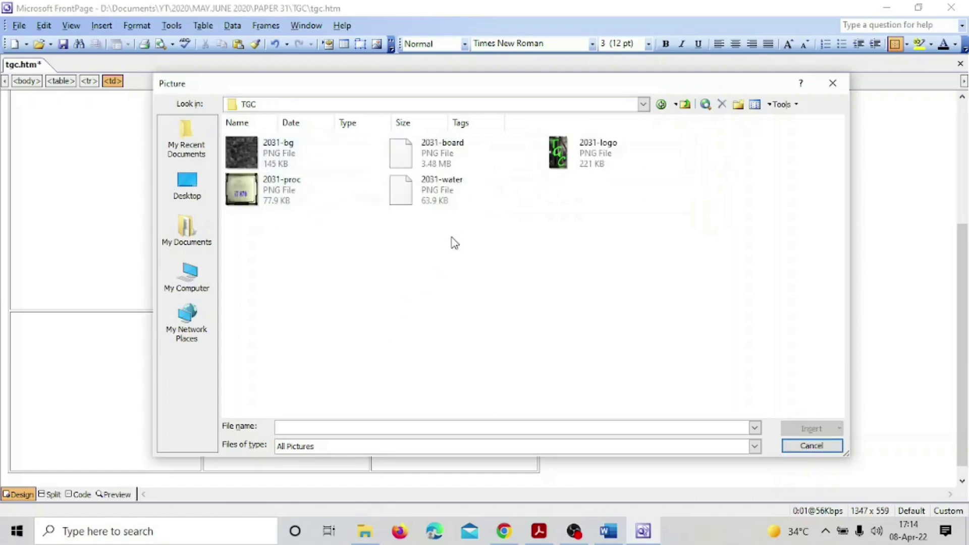
pyautogui.click(574, 153)
pyautogui.doubleClick(574, 153)
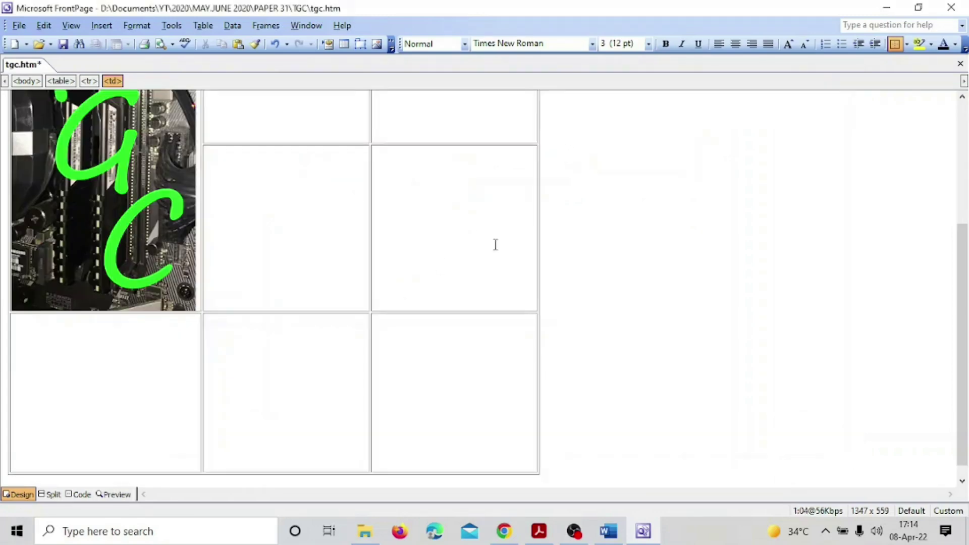
# Step: Insert the picture 2031-proc from the TGC folder into cell C, the middle cell beside the logo
pyautogui.scroll(-5, 398, 351)
pyautogui.scroll(4, 398, 350)
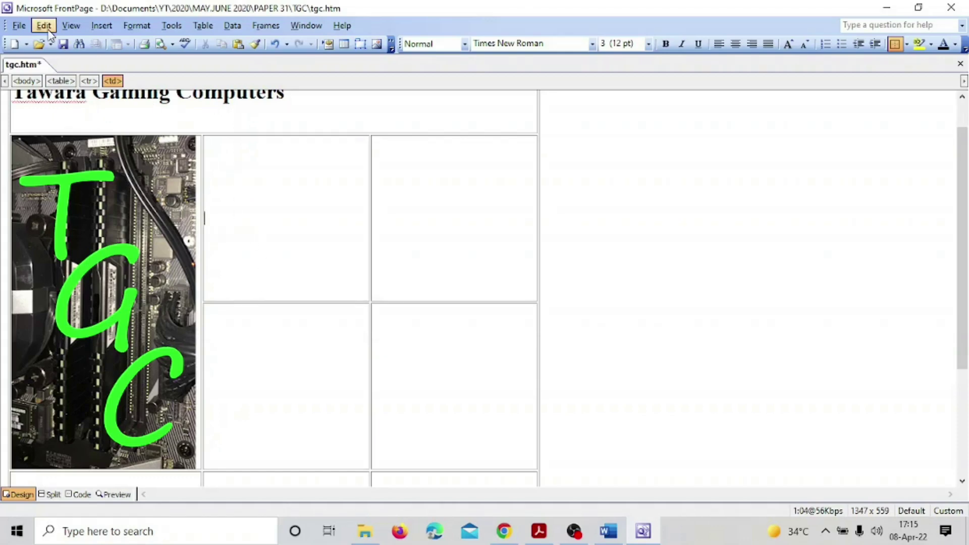
pyautogui.click(101, 25)
pyautogui.moveTo(166, 177)
pyautogui.click(252, 192)
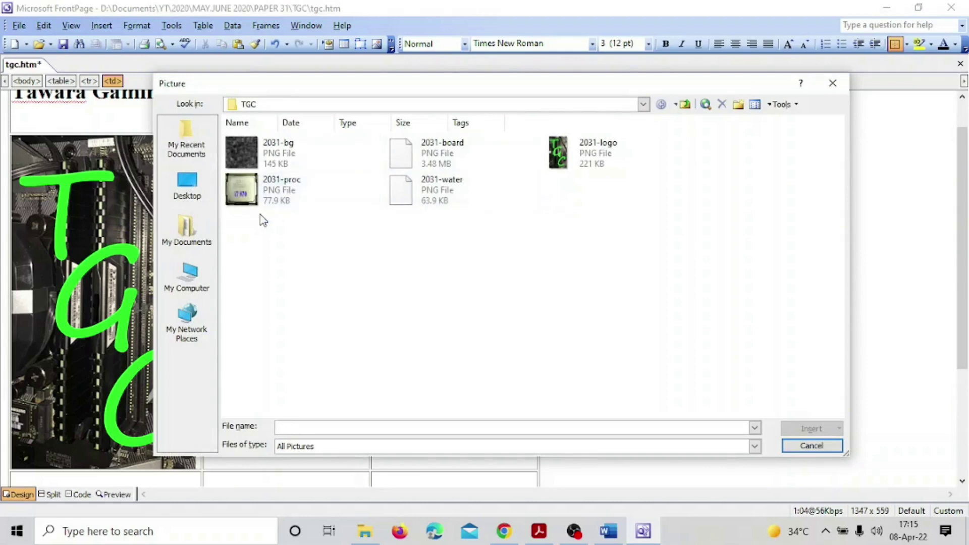
pyautogui.click(286, 199)
pyautogui.doubleClick(286, 200)
# Step: Insert the picture 2031-board from the TGC folder into cell E, directly below the processor image
pyautogui.scroll(-3, 411, 244)
pyautogui.click(249, 317)
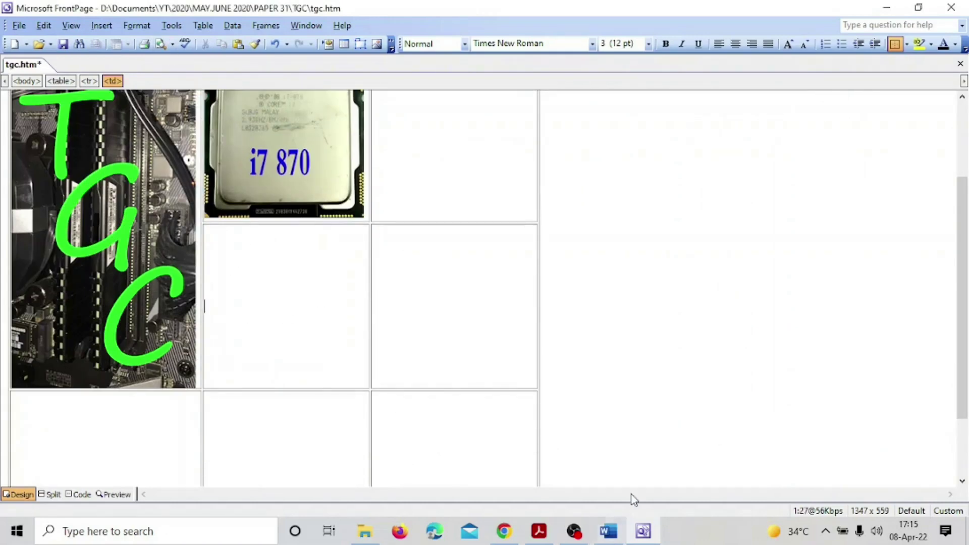
pyautogui.click(101, 25)
pyautogui.moveTo(191, 174)
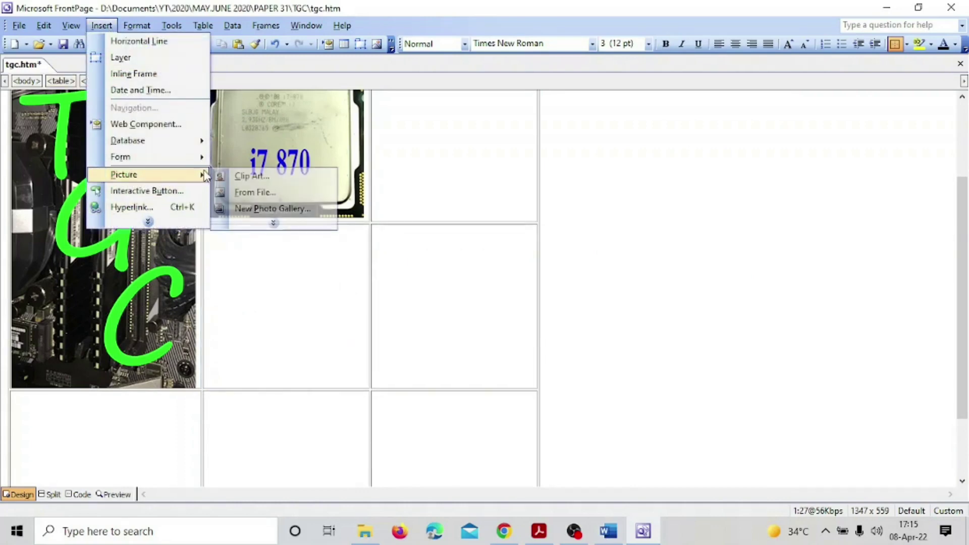
pyautogui.click(250, 191)
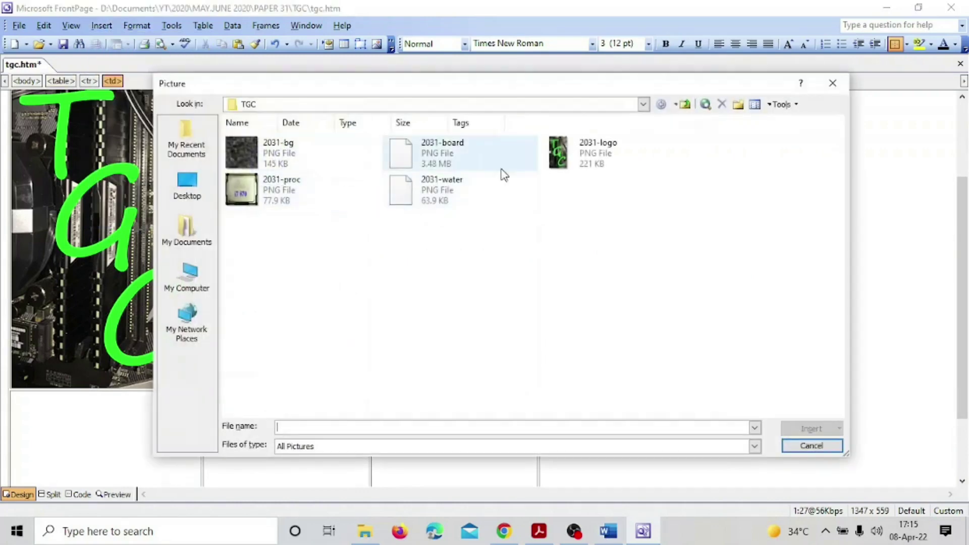
pyautogui.doubleClick(451, 157)
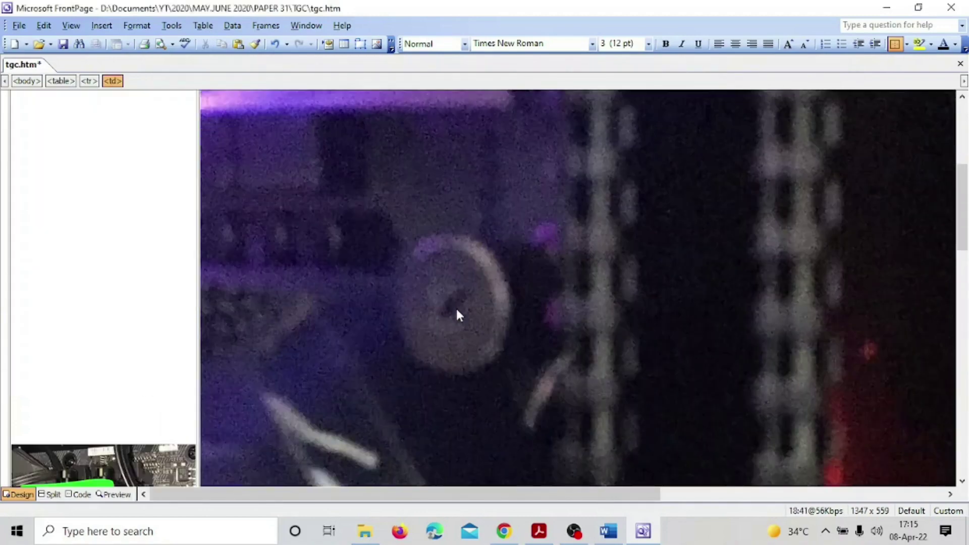
# Step: Insert the picture 2031-water from the TGC folder into cell H, below the motherboard image
pyautogui.scroll(-10, 458, 313)
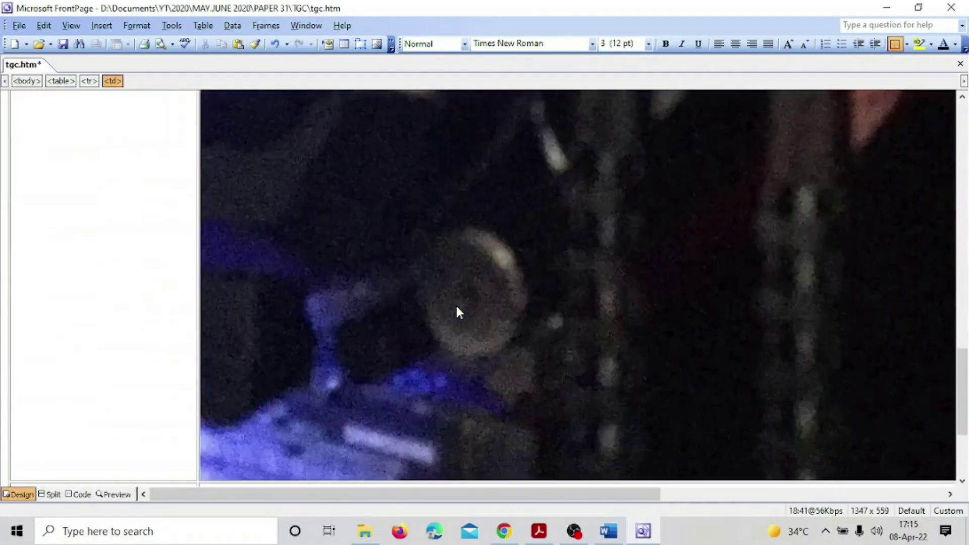
pyautogui.scroll(-1, 350, 373)
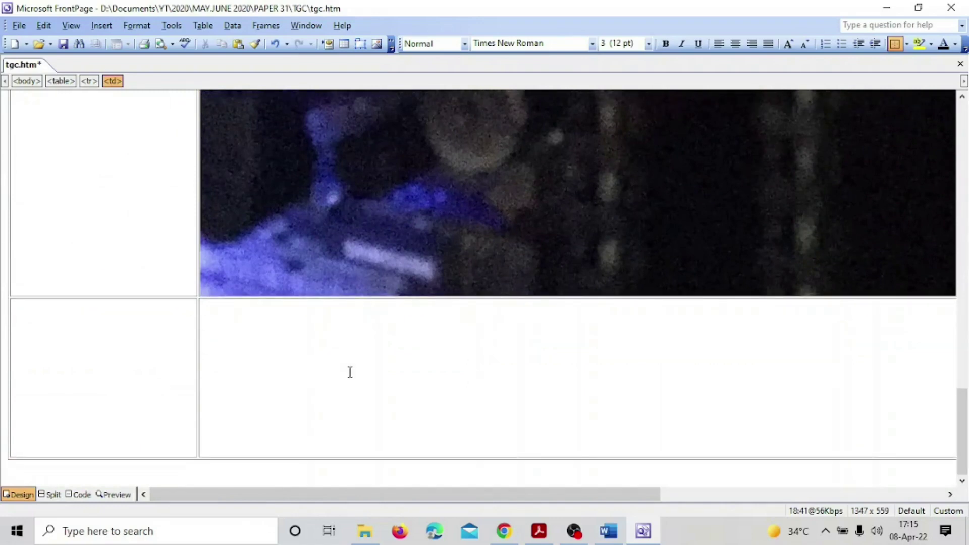
pyautogui.click(110, 28)
pyautogui.moveTo(151, 173)
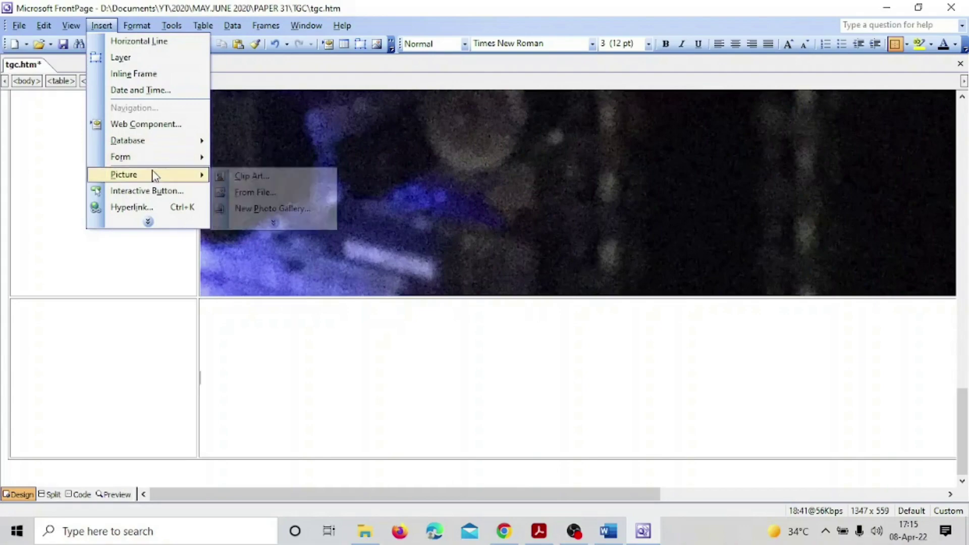
pyautogui.click(285, 196)
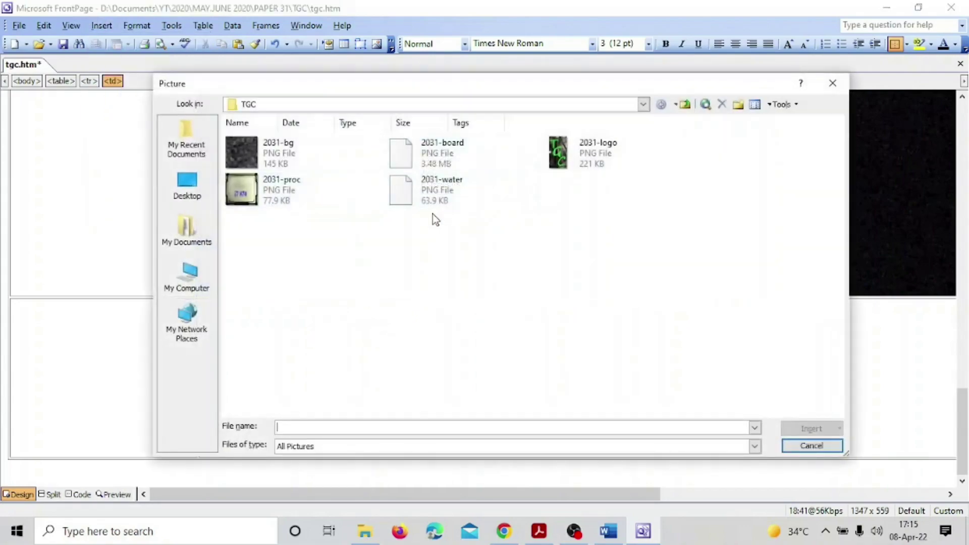
pyautogui.doubleClick(439, 202)
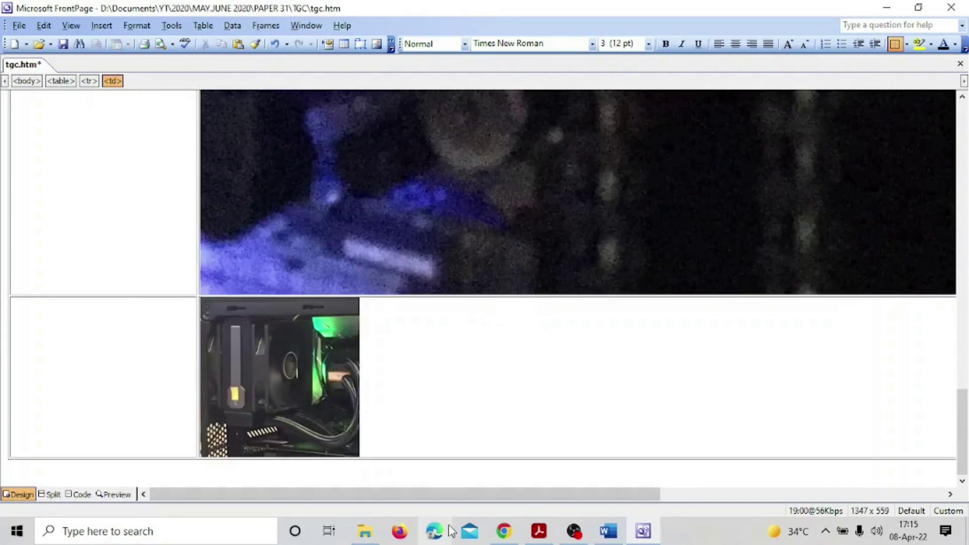
# Step: Switch to the exam paper in Acrobat Reader and highlight the cell C, E and H image instructions in question 5
pyautogui.click(540, 531)
pyautogui.scroll(-3, 495, 440)
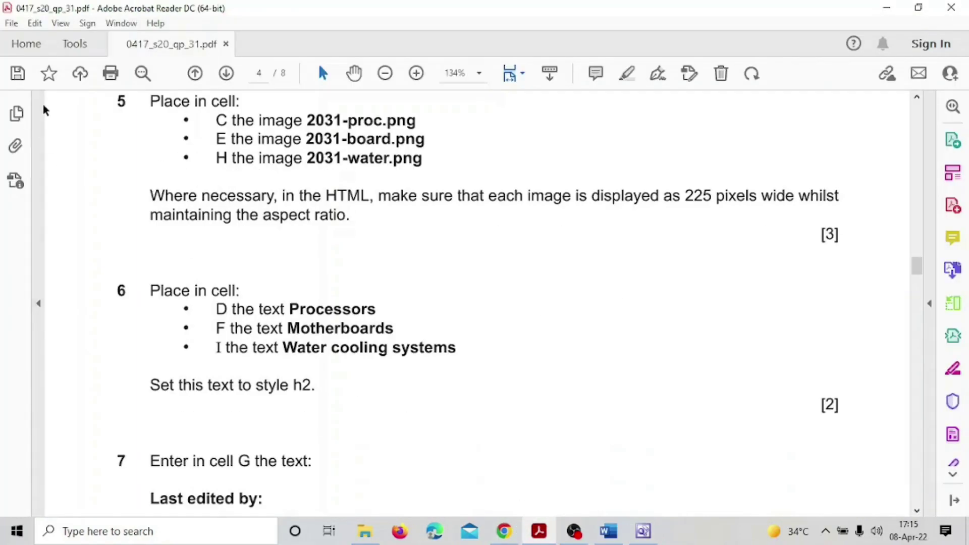
pyautogui.moveTo(225, 122); pyautogui.dragTo(255, 160)
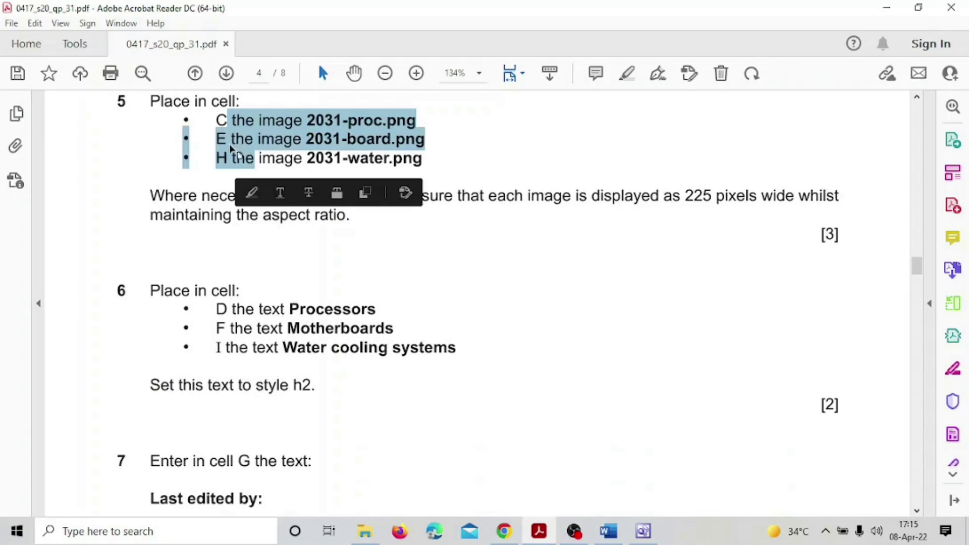
pyautogui.click(251, 197)
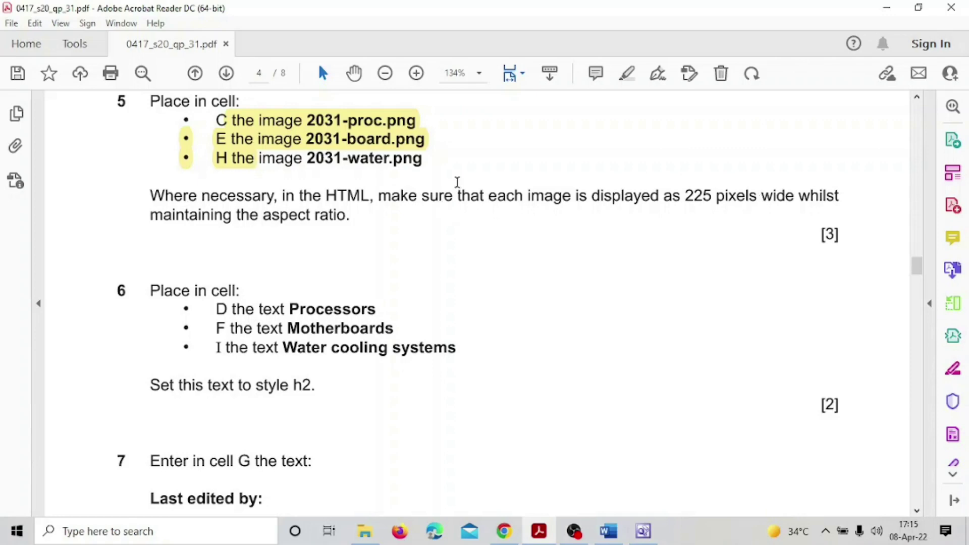
# Step: Switch to FrontPage and set the motherboard picture in cell E to a width of 225 pixels, keeping its aspect ratio
pyautogui.click(642, 531)
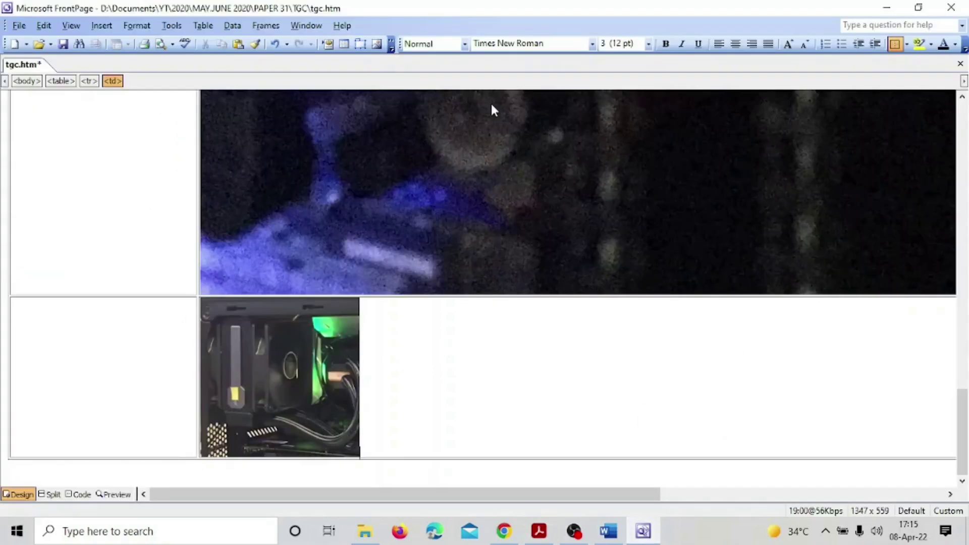
pyautogui.click(473, 179)
pyautogui.rightClick(372, 176)
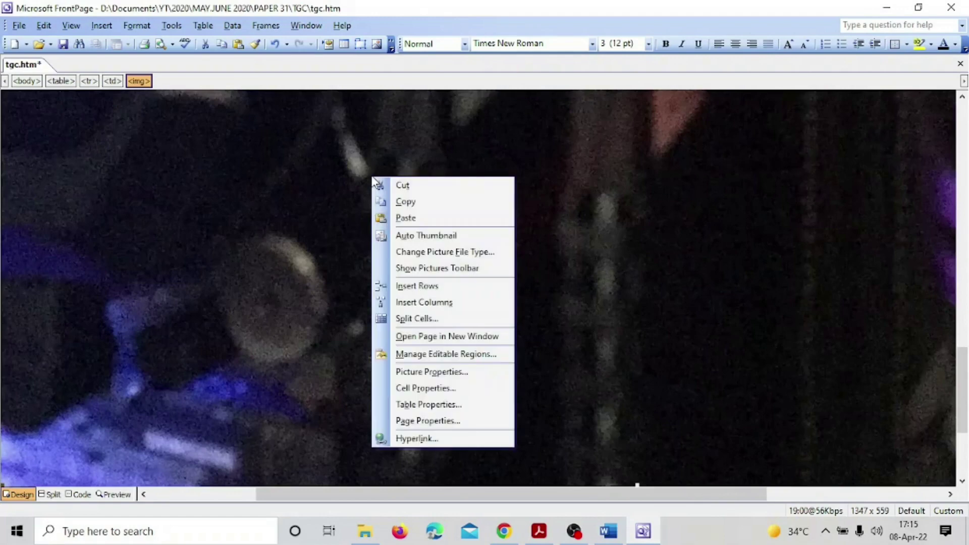
pyautogui.click(481, 371)
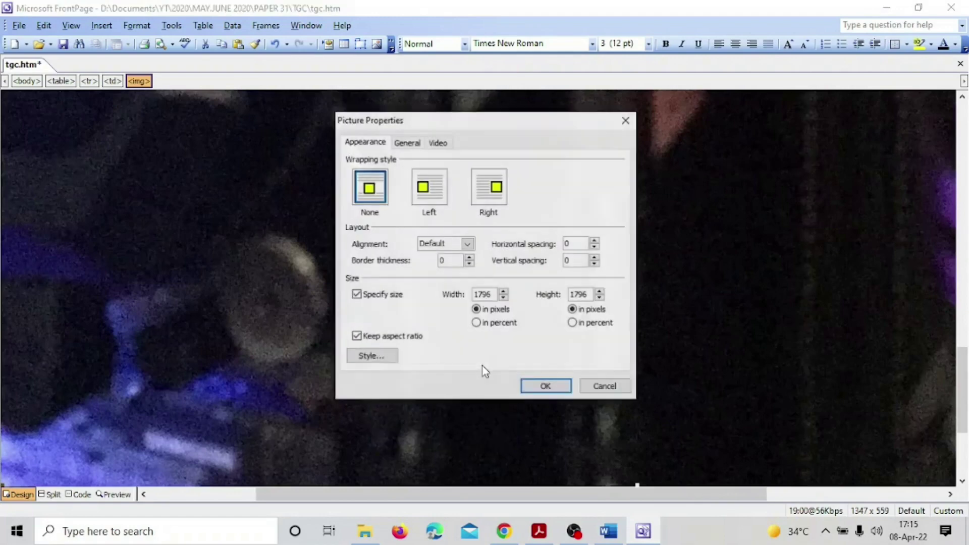
pyautogui.click(359, 299)
pyautogui.click(359, 299)
pyautogui.moveTo(497, 295); pyautogui.dragTo(456, 297)
pyautogui.write('225')
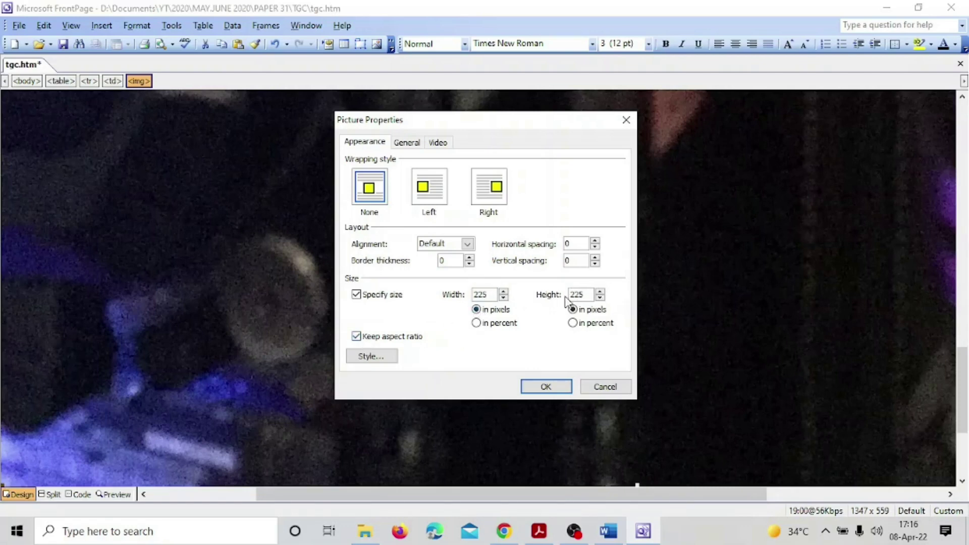
pyautogui.click(547, 386)
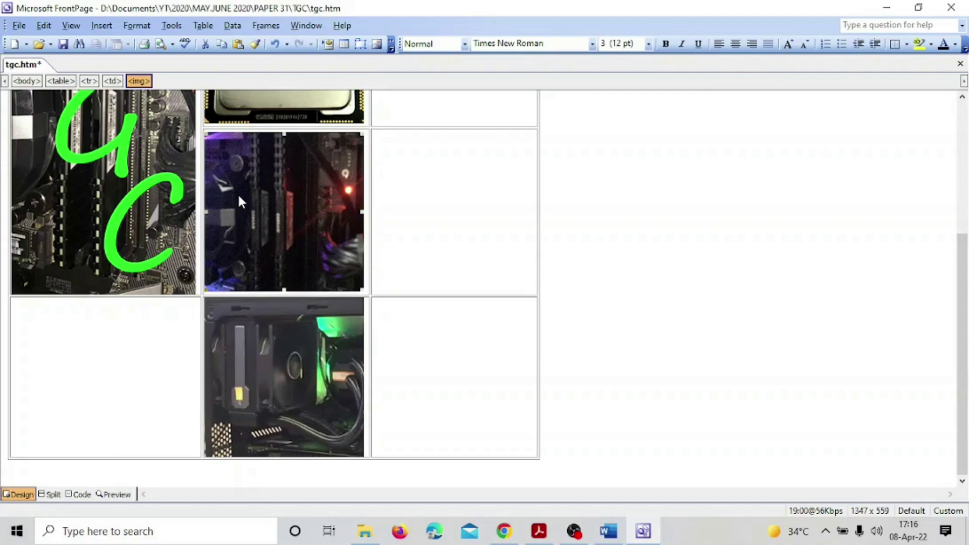
pyautogui.scroll(3, 239, 200)
# Step: Highlight the word "maintaining" in question 5 of the exam paper in Acrobat Reader and read question 6
pyautogui.click(539, 531)
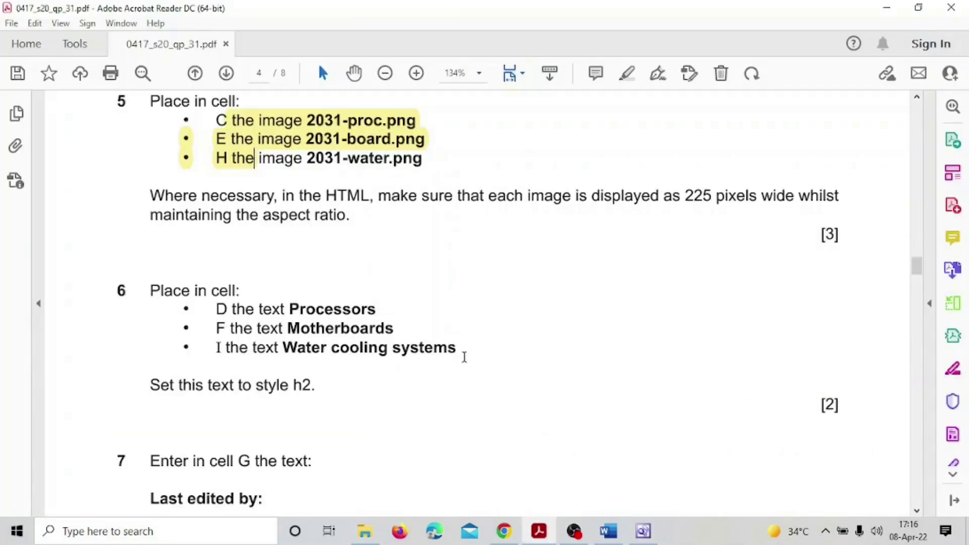
pyautogui.doubleClick(212, 216)
pyautogui.click(227, 246)
pyautogui.scroll(-2, 228, 241)
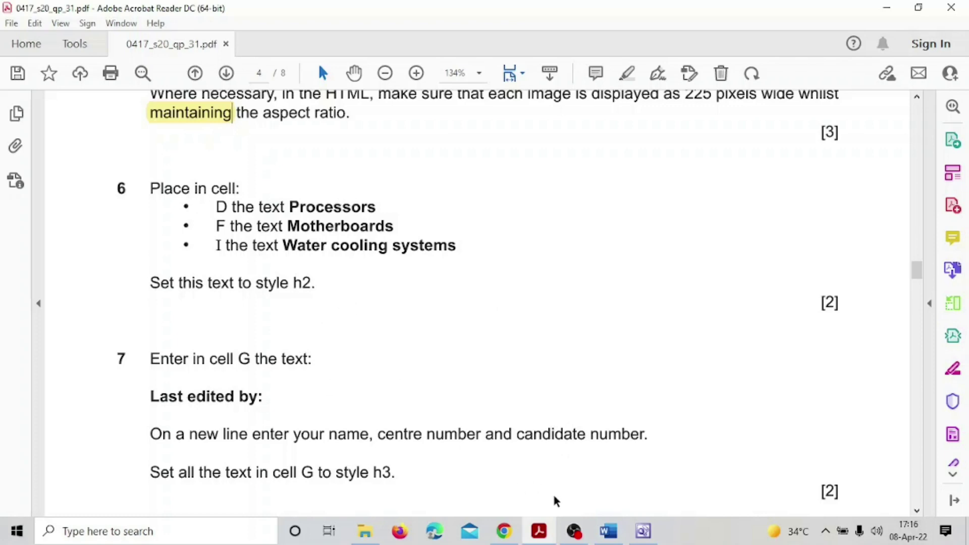
# Step: Back in FrontPage, enter "Processors" in cell D and "Motherboards" in cell F, checking the wording against the exam paper
pyautogui.click(643, 531)
pyautogui.click(420, 209)
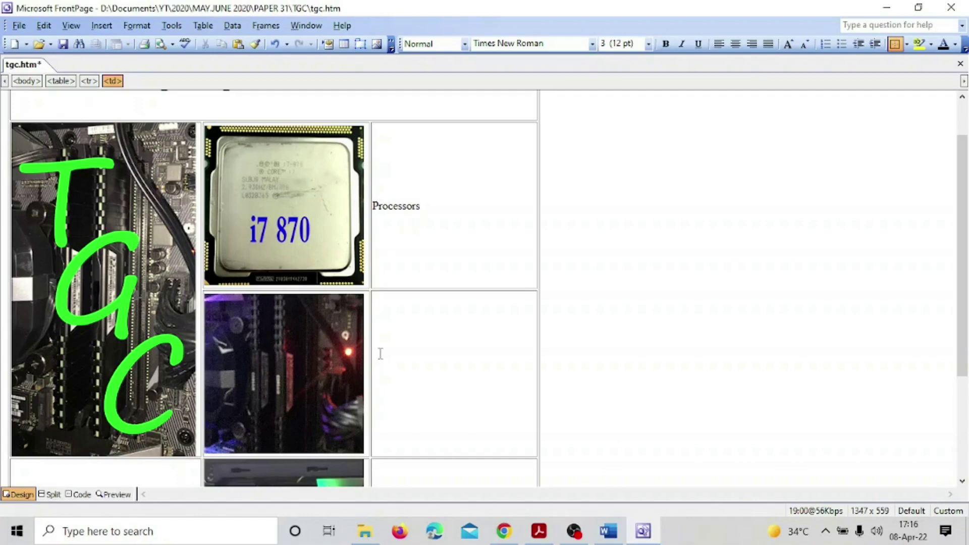
pyautogui.click(539, 531)
pyautogui.click(538, 535)
pyautogui.click(492, 442)
pyautogui.write('Moteh')
pyautogui.press('BackSpace')
pyautogui.press('BackSpace')
# Step: Check question 6 for the last text and enter "Water cooling Systems" in cell I, beside the water cooling image
pyautogui.scroll(-4, 497, 418)
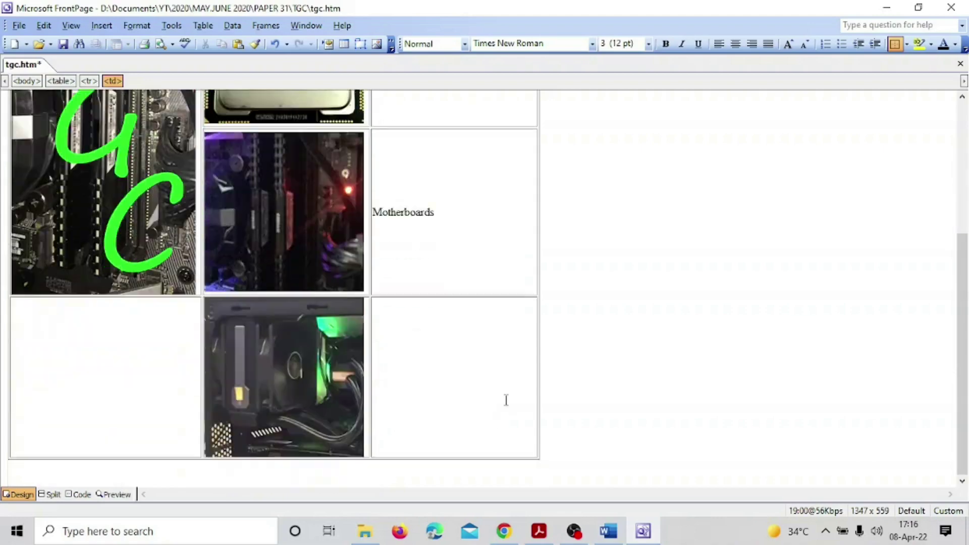
pyautogui.click(538, 536)
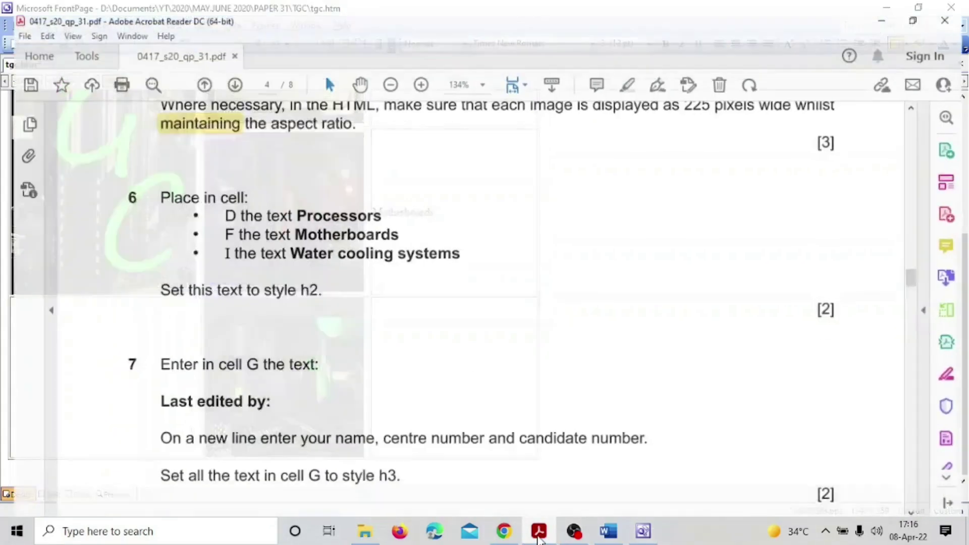
pyautogui.click(539, 535)
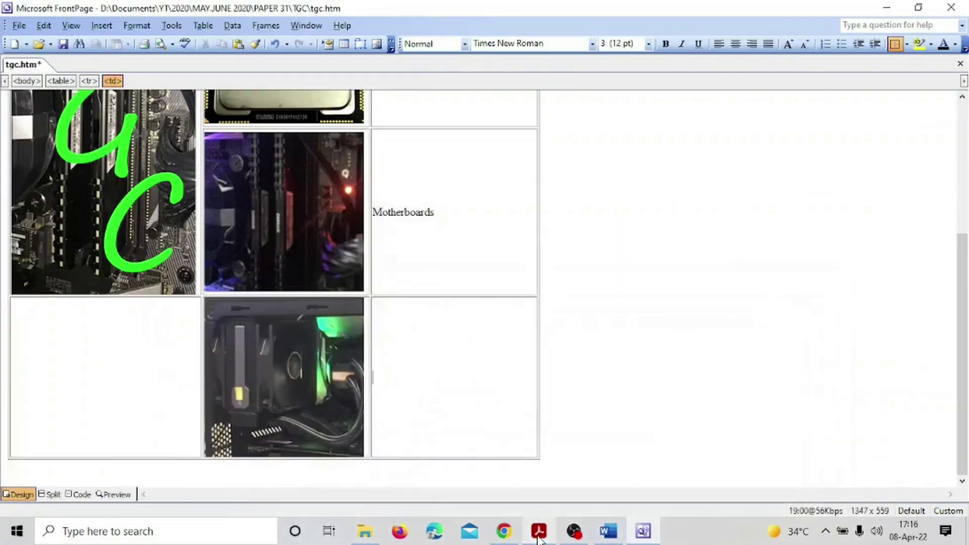
pyautogui.write('Water cooling Systems')
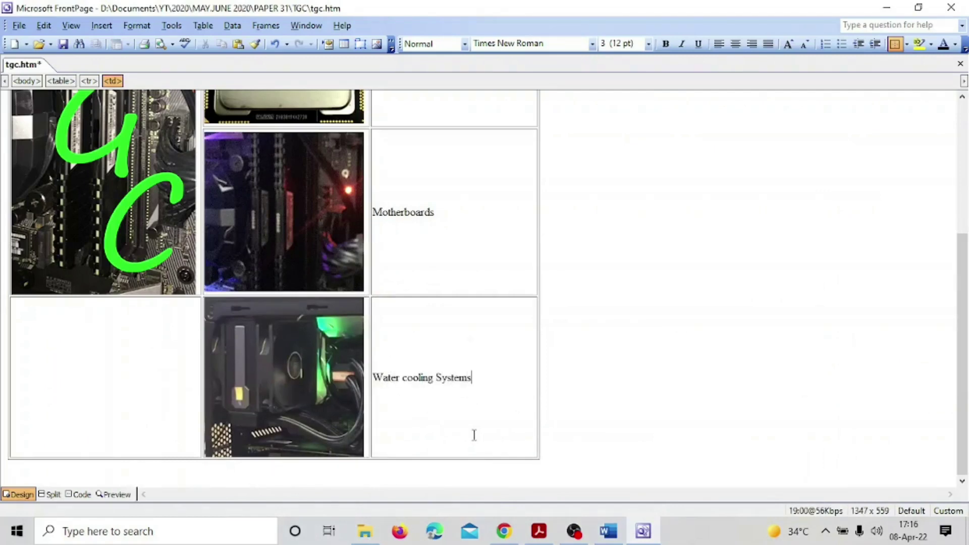
# Step: Check the text style required by question 6 in the exam paper and apply Heading 2 to "Processors" in cell D
pyautogui.click(539, 536)
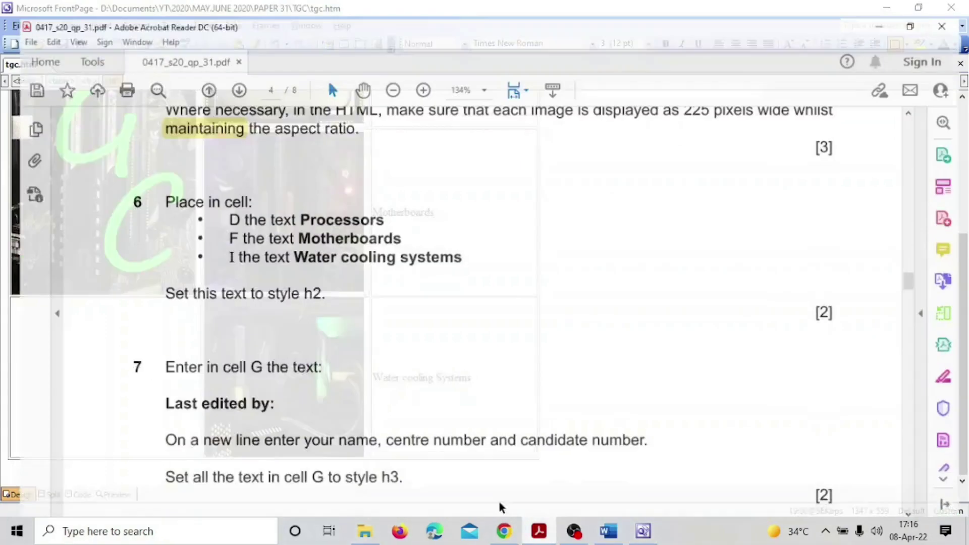
pyautogui.scroll(-1, 452, 409)
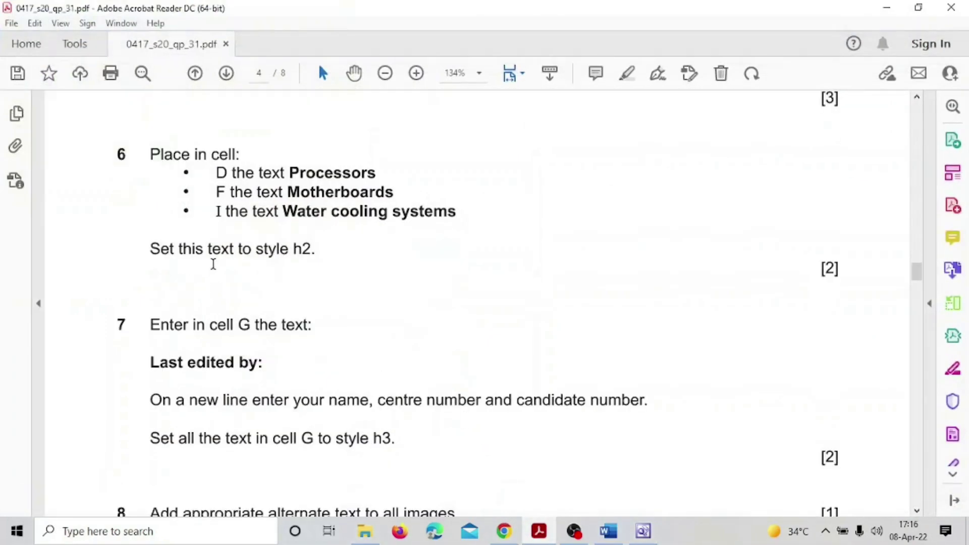
pyautogui.click(640, 532)
pyautogui.scroll(3, 418, 228)
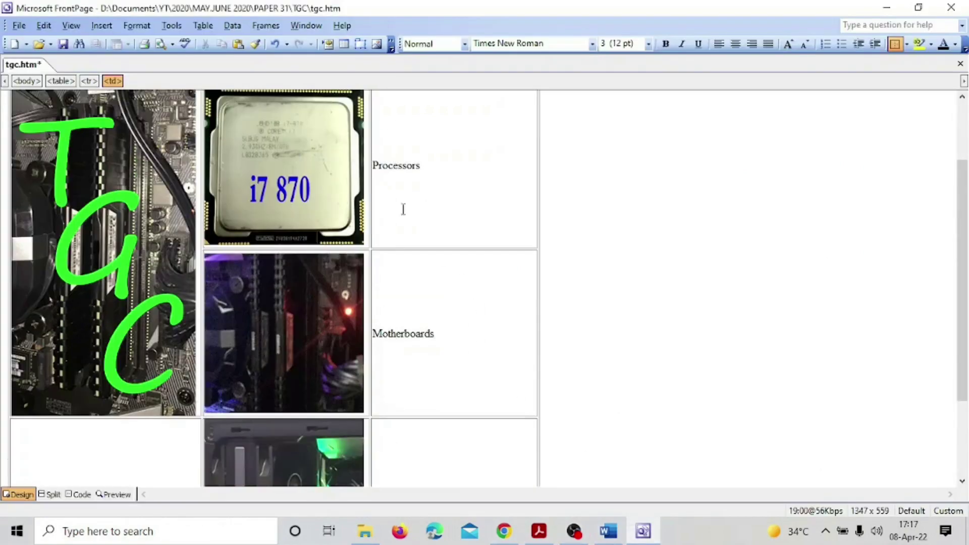
pyautogui.moveTo(373, 168); pyautogui.dragTo(435, 175)
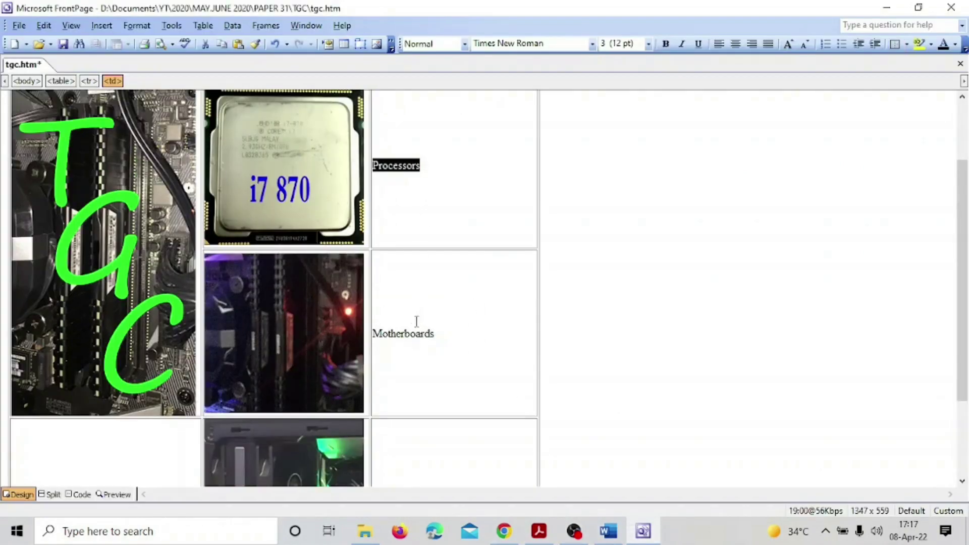
pyautogui.click(454, 343)
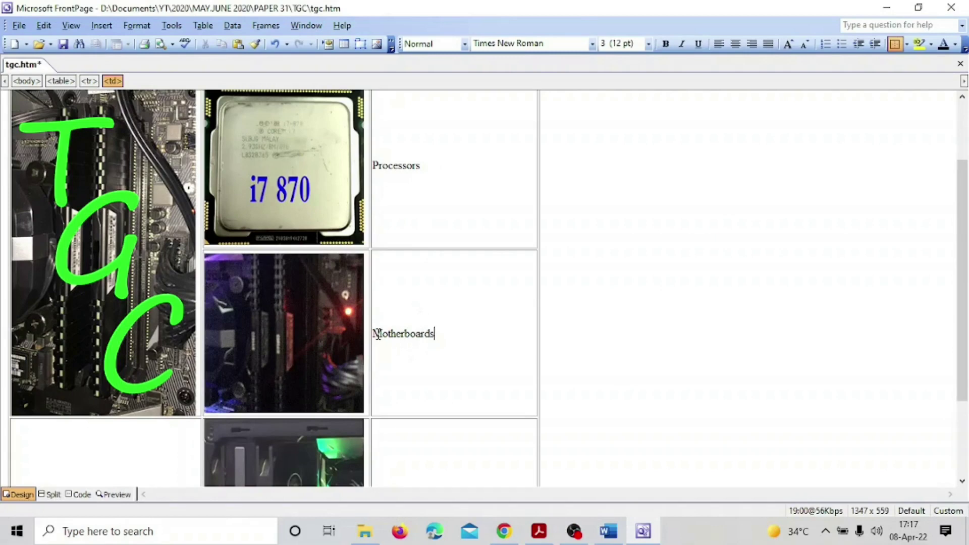
pyautogui.moveTo(433, 337); pyautogui.dragTo(437, 337)
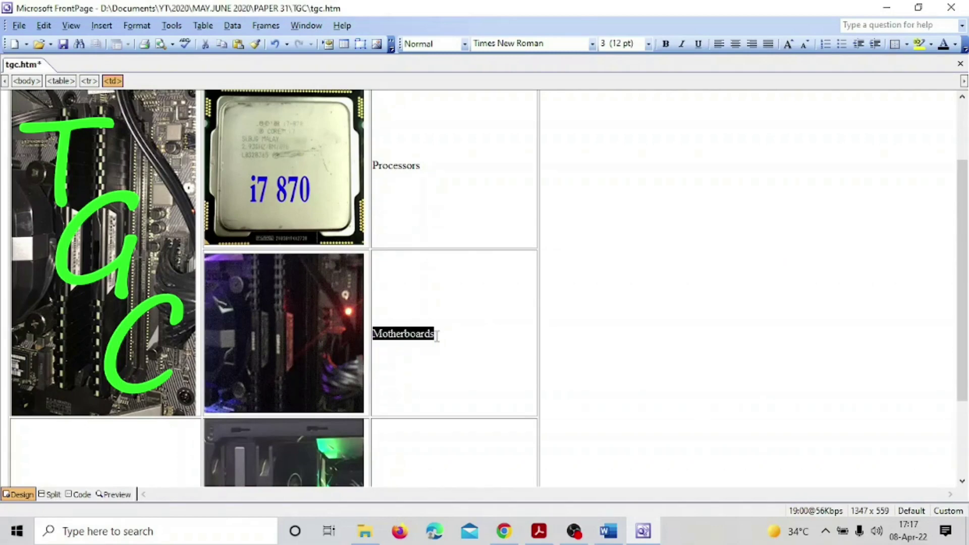
pyautogui.click(421, 169)
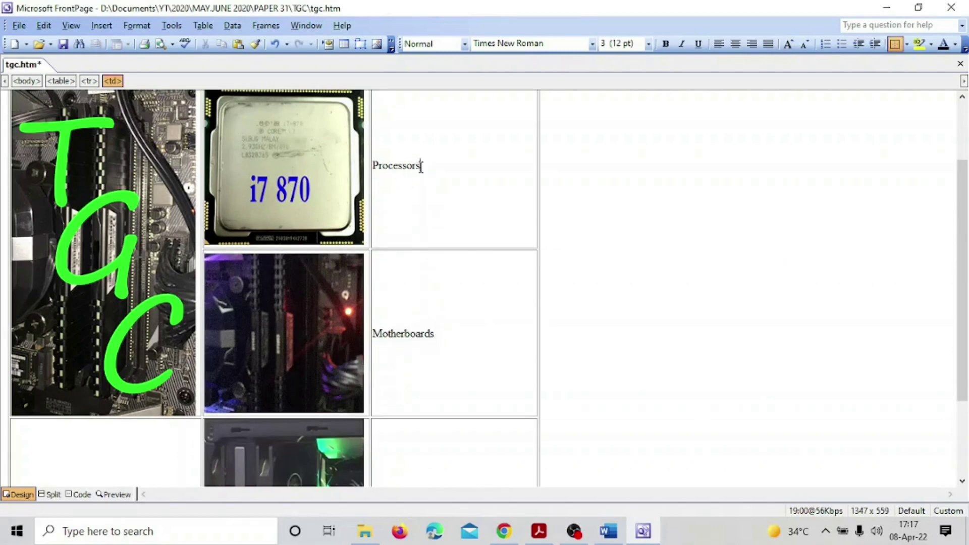
pyautogui.moveTo(421, 167); pyautogui.dragTo(379, 169)
pyautogui.click(464, 44)
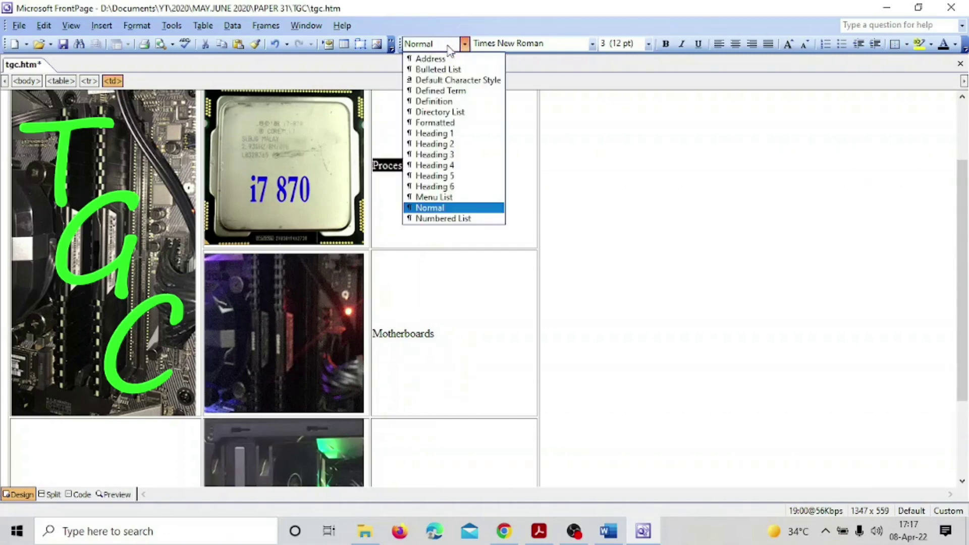
pyautogui.click(456, 145)
# Step: Apply the Heading 2 style to "Motherboards" in cell F and "Water cooling Systems" in cell I
pyautogui.moveTo(445, 336); pyautogui.dragTo(384, 334)
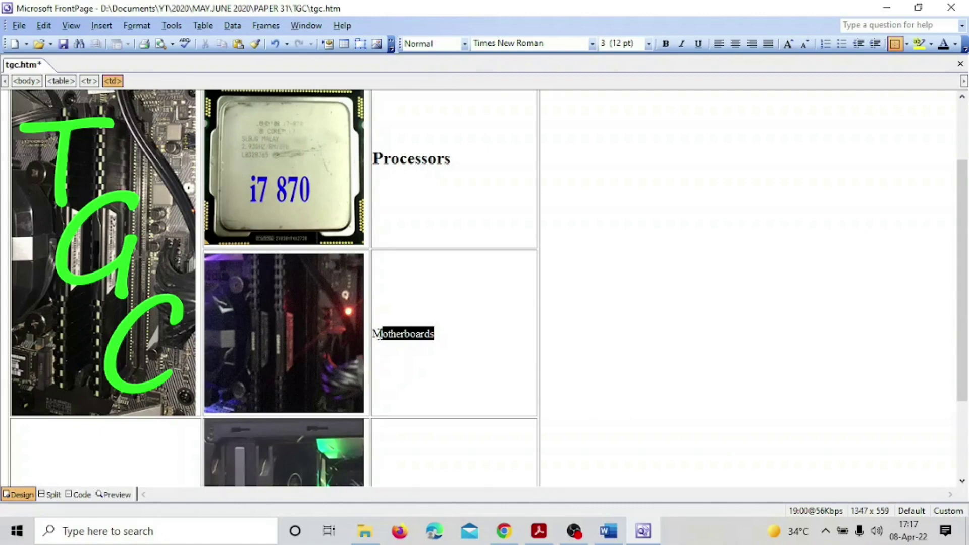
pyautogui.click(464, 44)
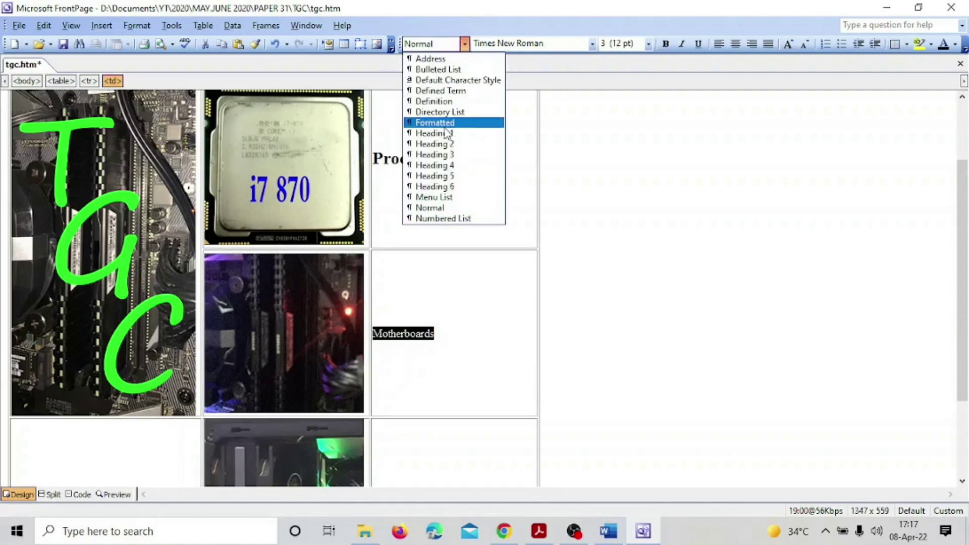
pyautogui.click(446, 147)
pyautogui.scroll(-4, 454, 145)
pyautogui.moveTo(472, 378); pyautogui.dragTo(375, 380)
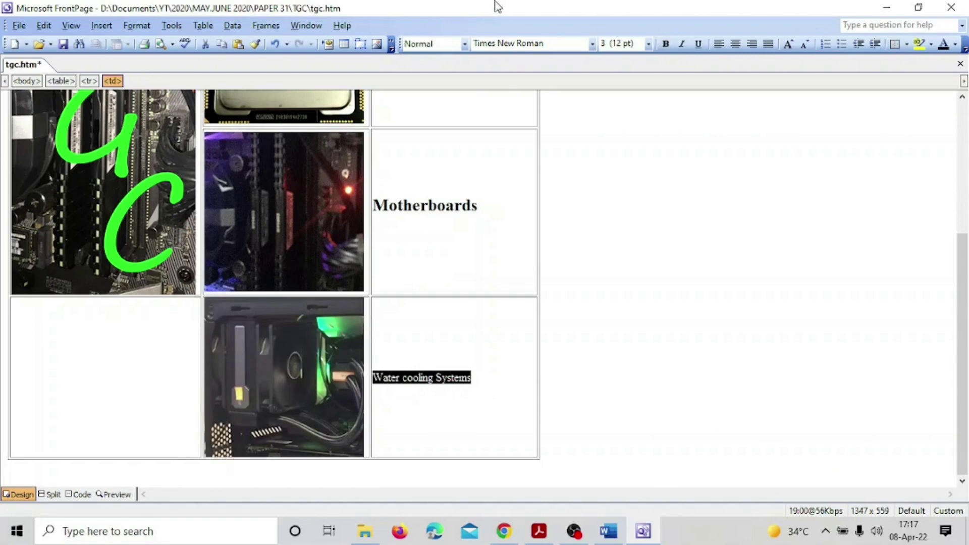
pyautogui.click(463, 44)
pyautogui.click(447, 146)
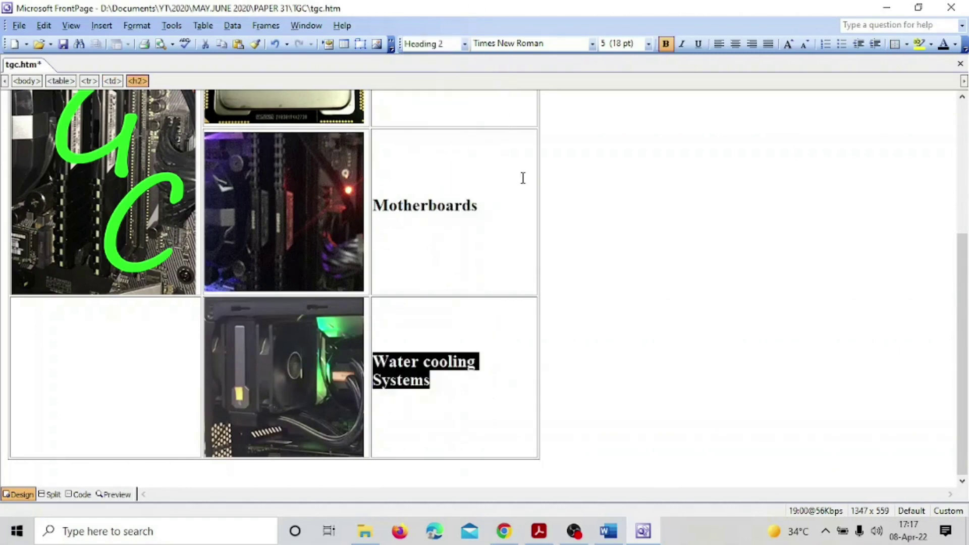
# Step: Review the styled cell texts, then return to the exam paper in Acrobat Reader and read questions 6 and 7
pyautogui.scroll(3, 566, 269)
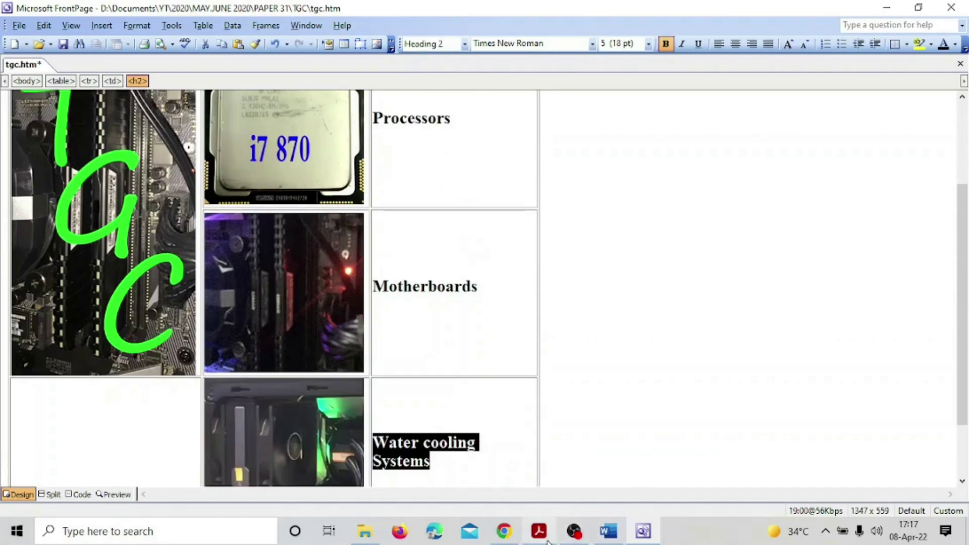
pyautogui.hotkey('alt', 'Tab')
pyautogui.scroll(-2, 422, 408)
pyautogui.scroll(2, 422, 407)
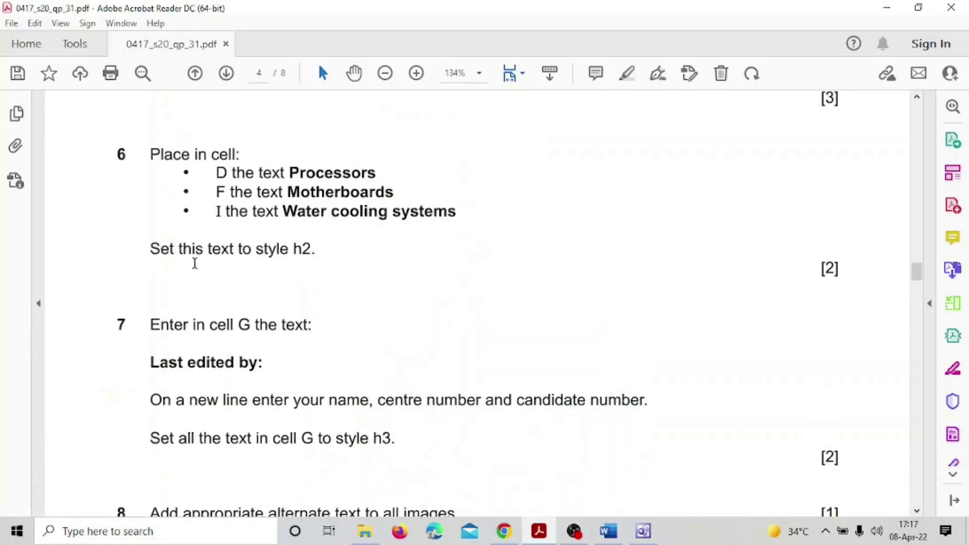